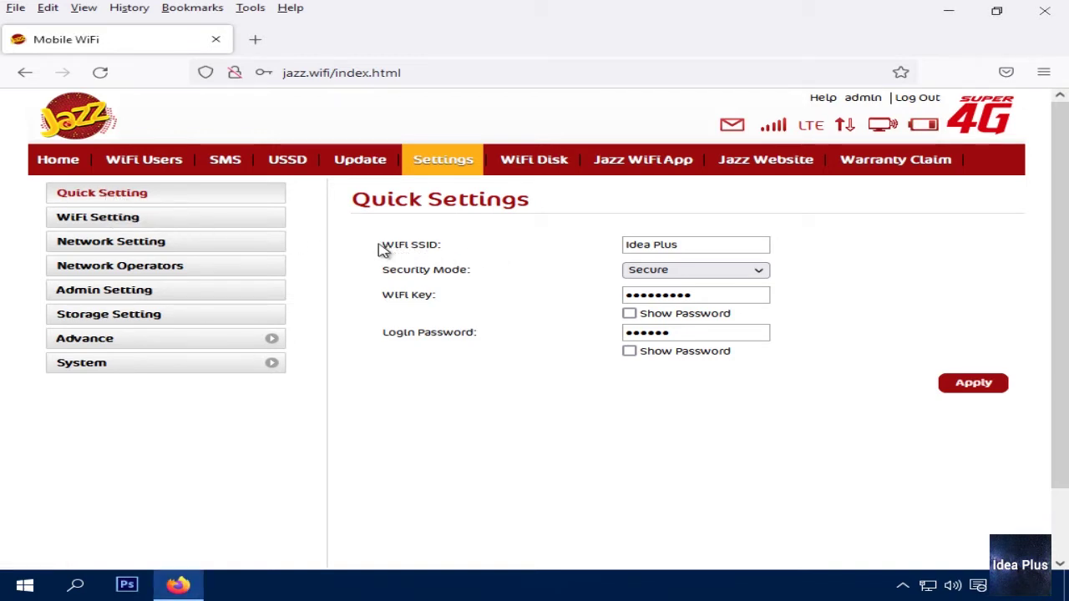
left_click_drag(380, 248, 431, 247)
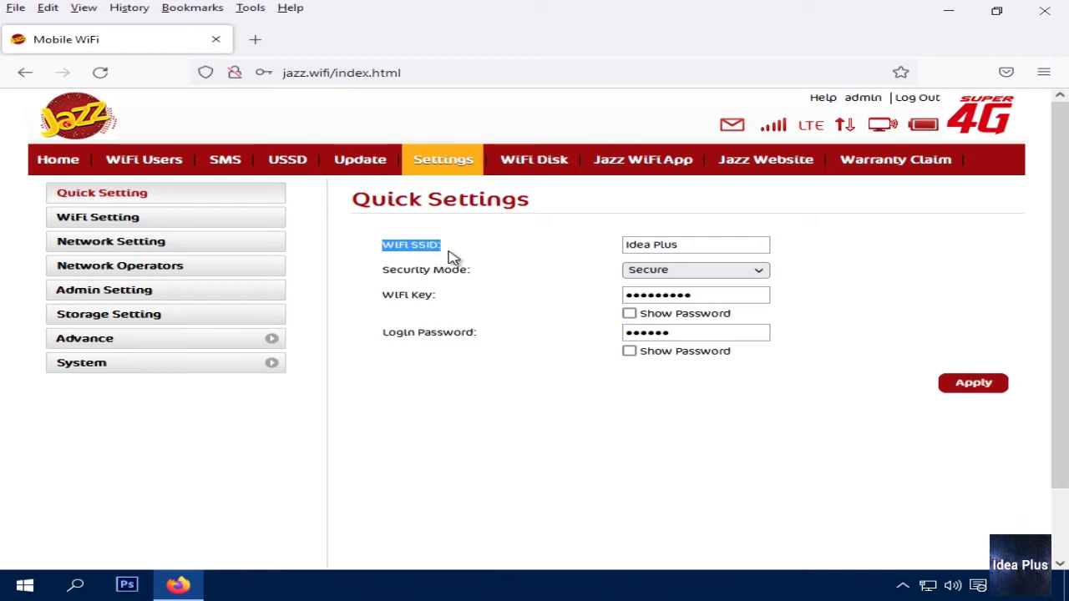
left_click_drag(694, 246, 596, 248)
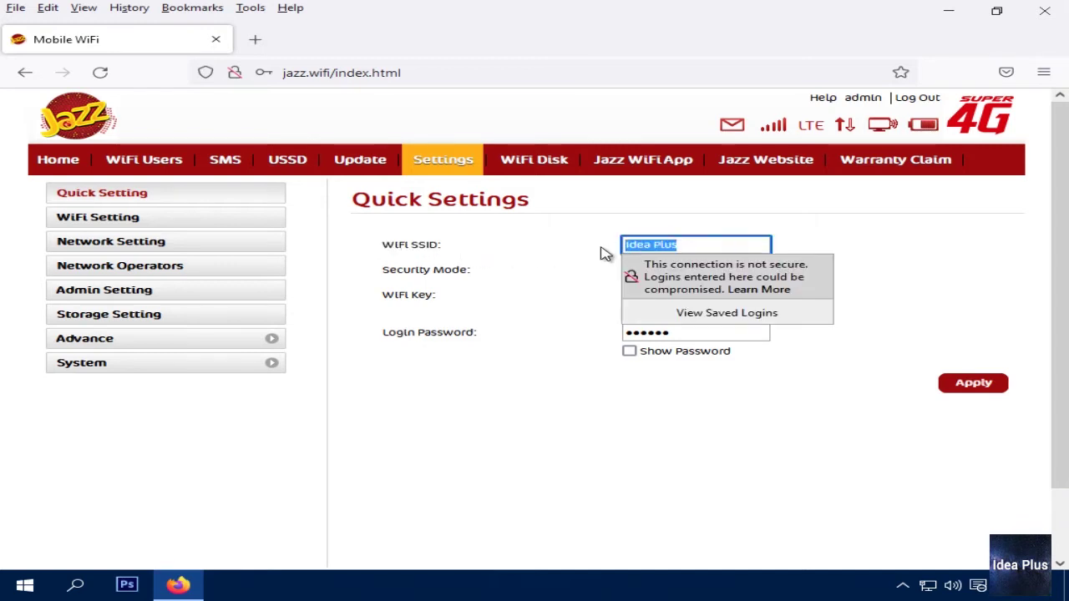
left_click(603, 254)
left_click_drag(687, 243, 616, 243)
left_click(611, 251)
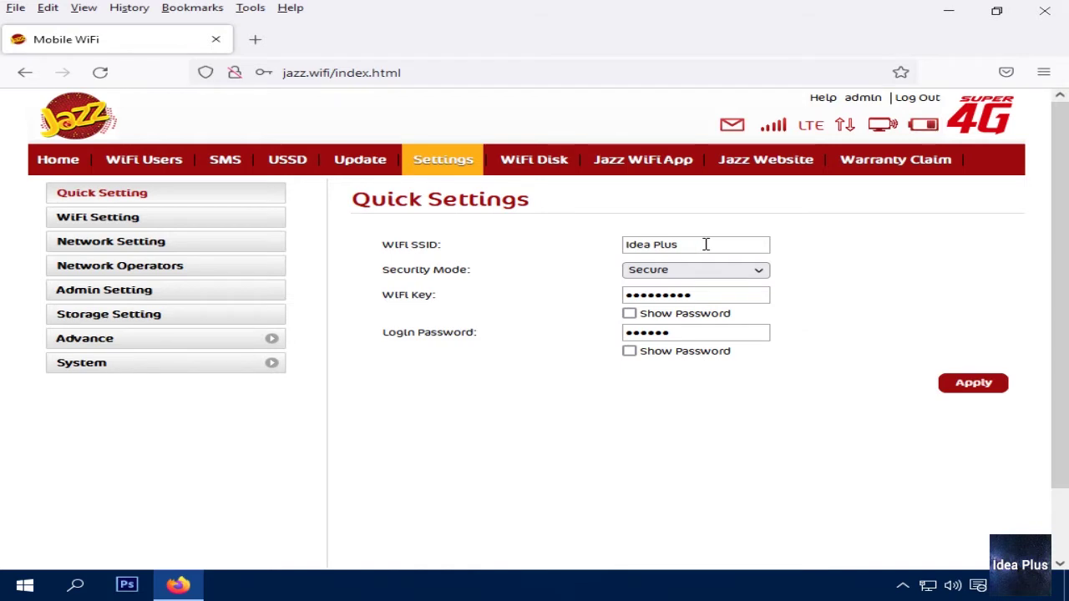
left_click_drag(705, 244, 618, 243)
left_click(600, 251)
left_click(668, 273)
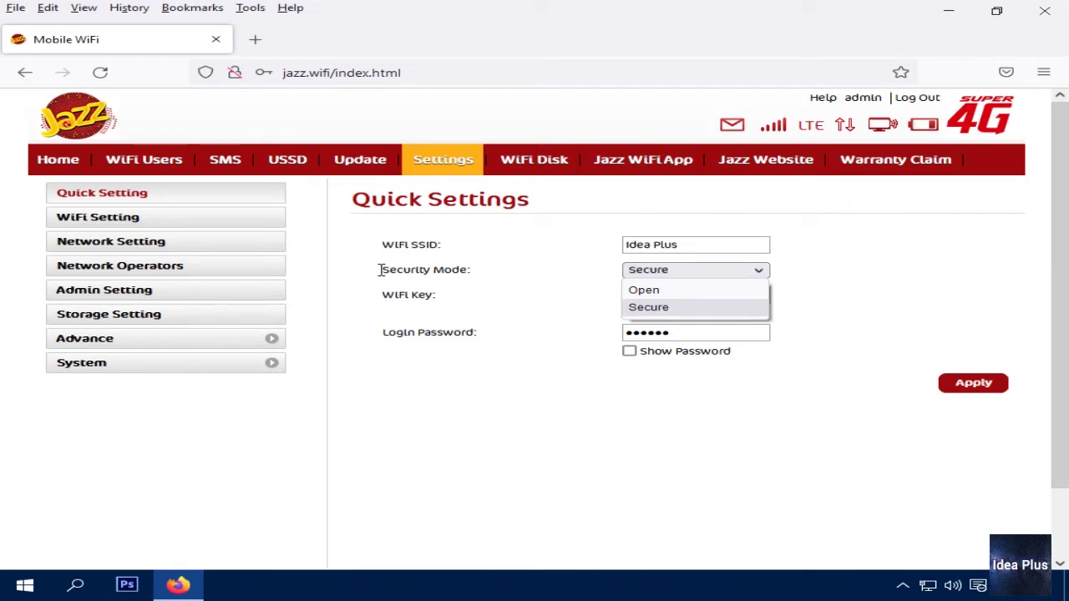
left_click_drag(380, 268, 551, 278)
left_click(644, 274)
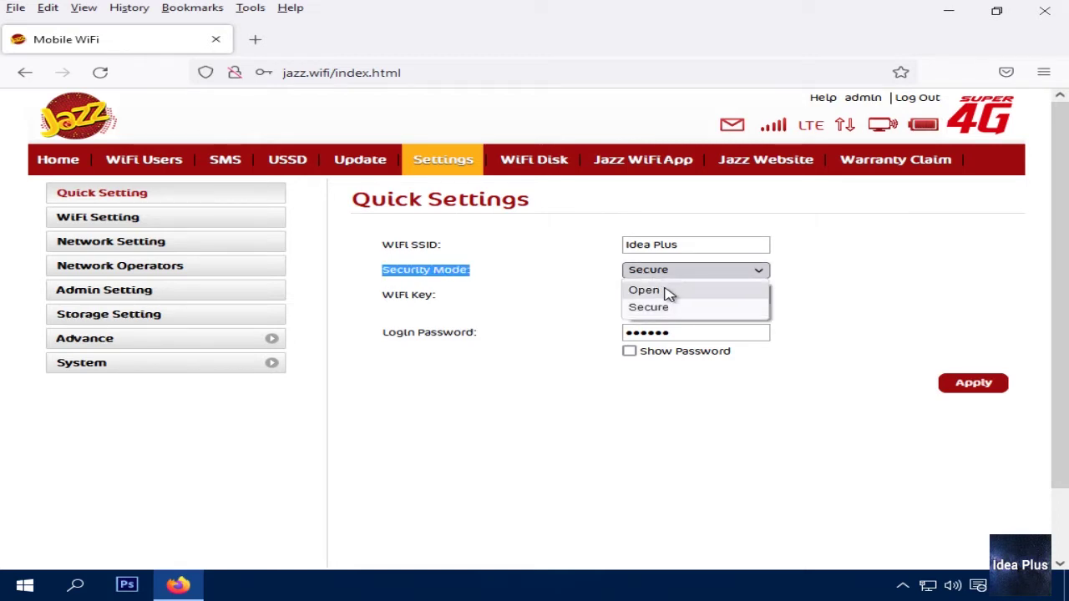
left_click(586, 288)
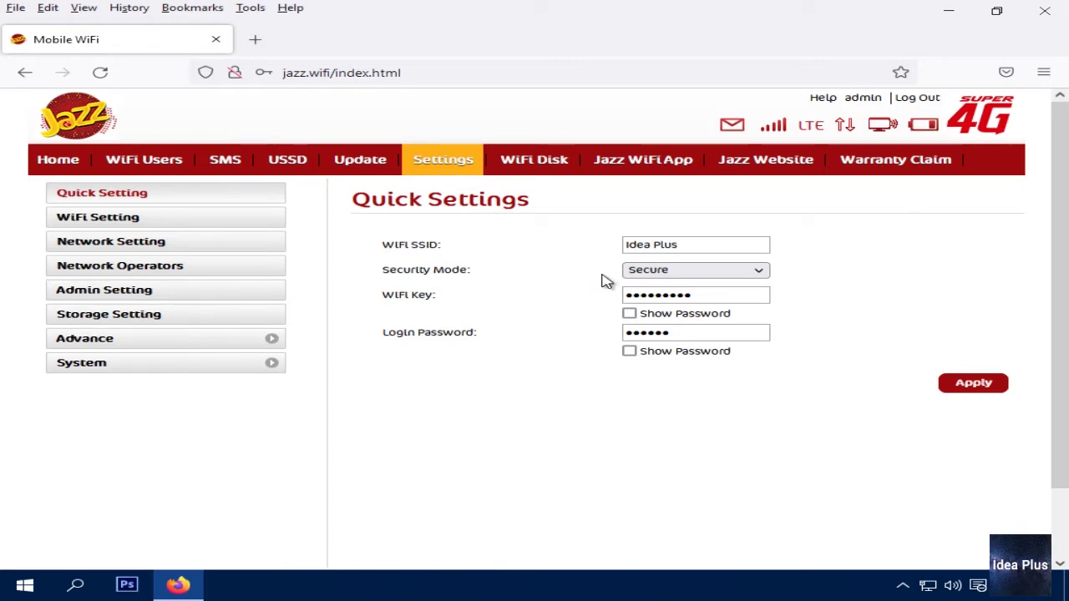
Keep the Secure security mode and replace the old WiFi key with a new key
left_click(685, 278)
left_click(663, 306)
left_click_drag(383, 300, 449, 304)
left_click(678, 294)
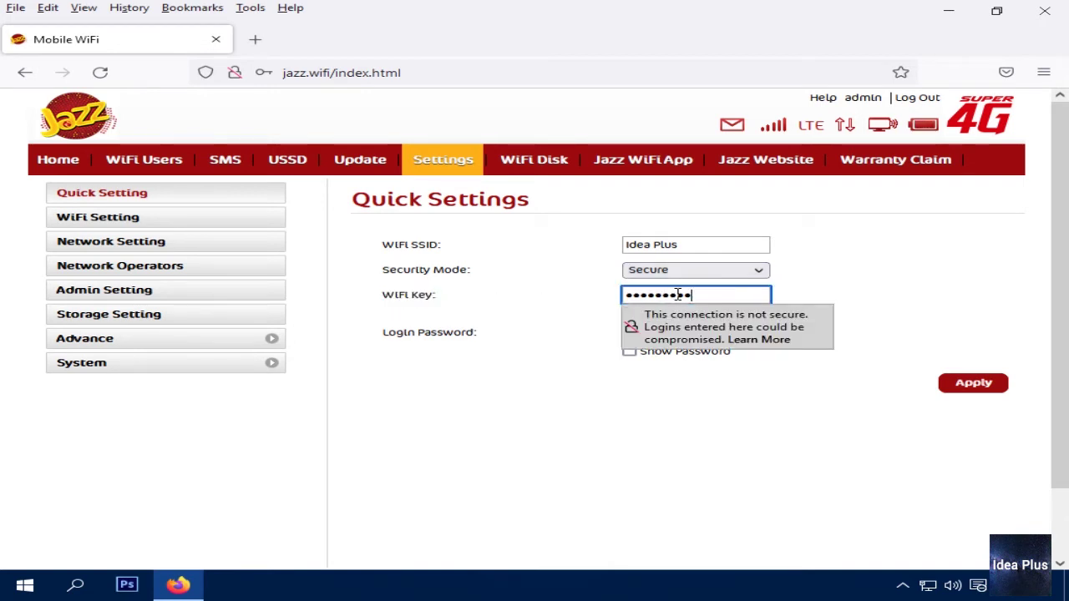
left_click_drag(692, 295, 604, 306)
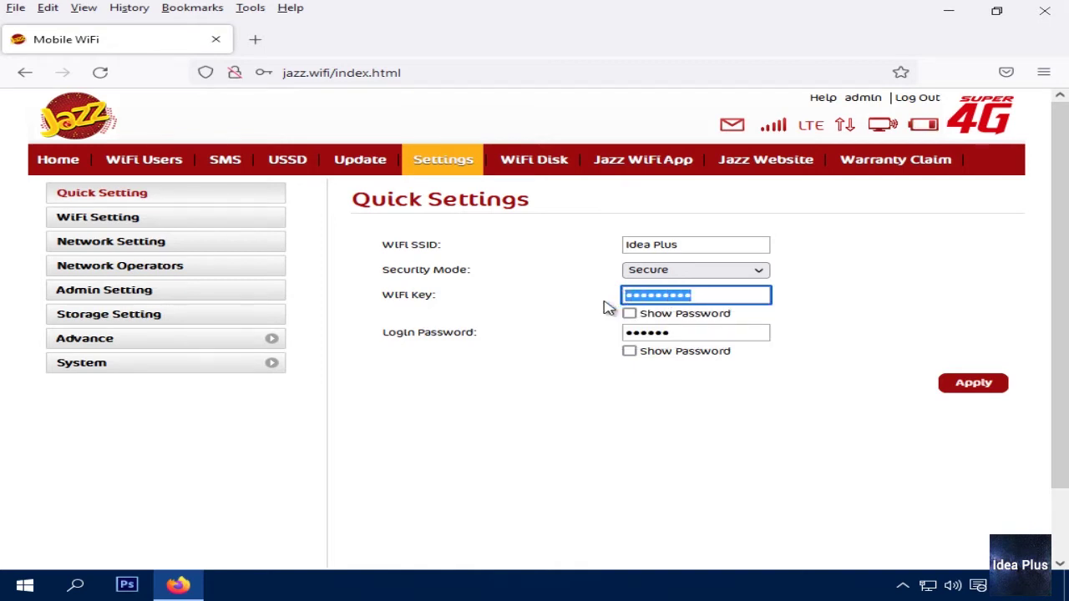
key("BackSpace")
key("Escape")
left_click(645, 299)
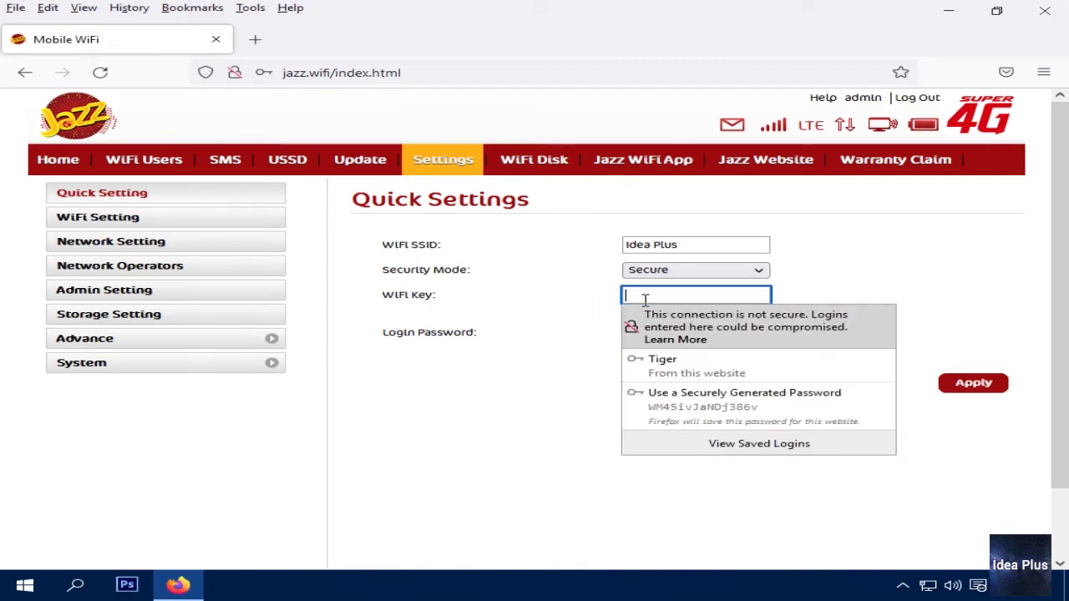
type("123")
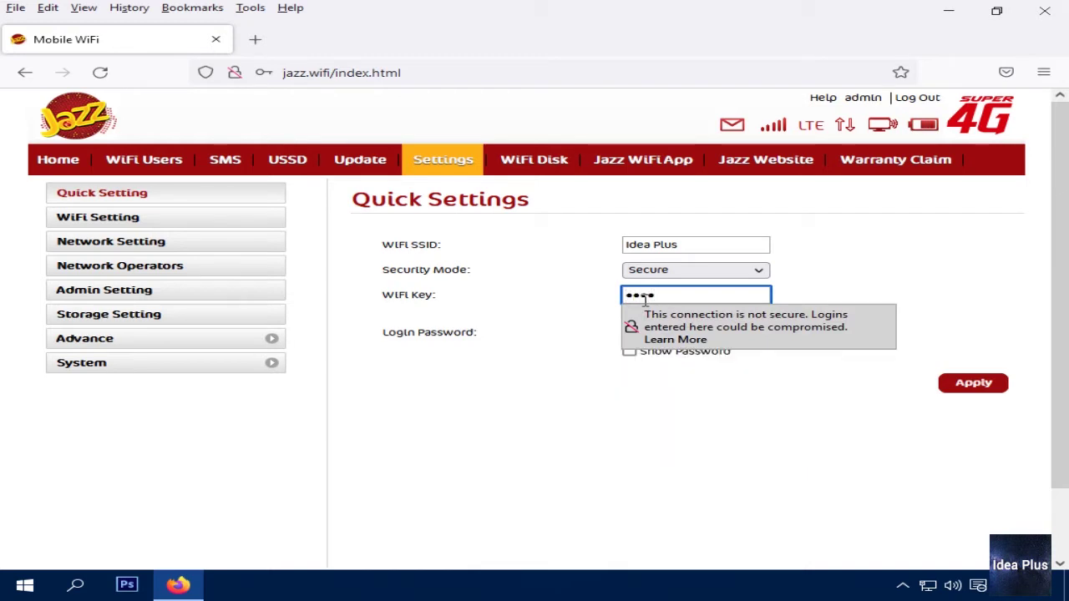
left_click(598, 289)
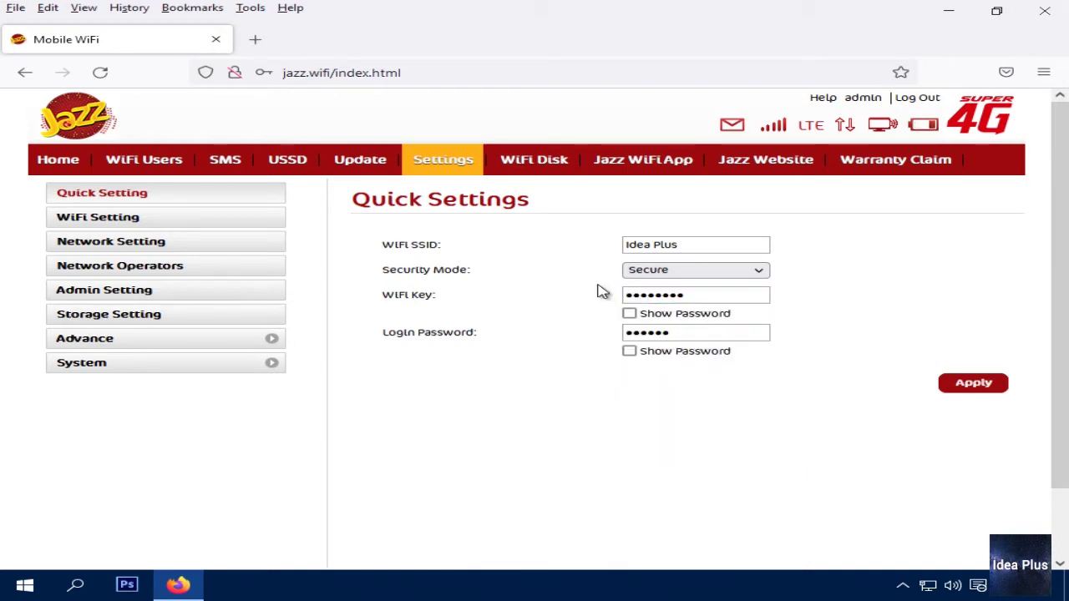
Show the new WiFi key in plain text and check its value
left_click(629, 315)
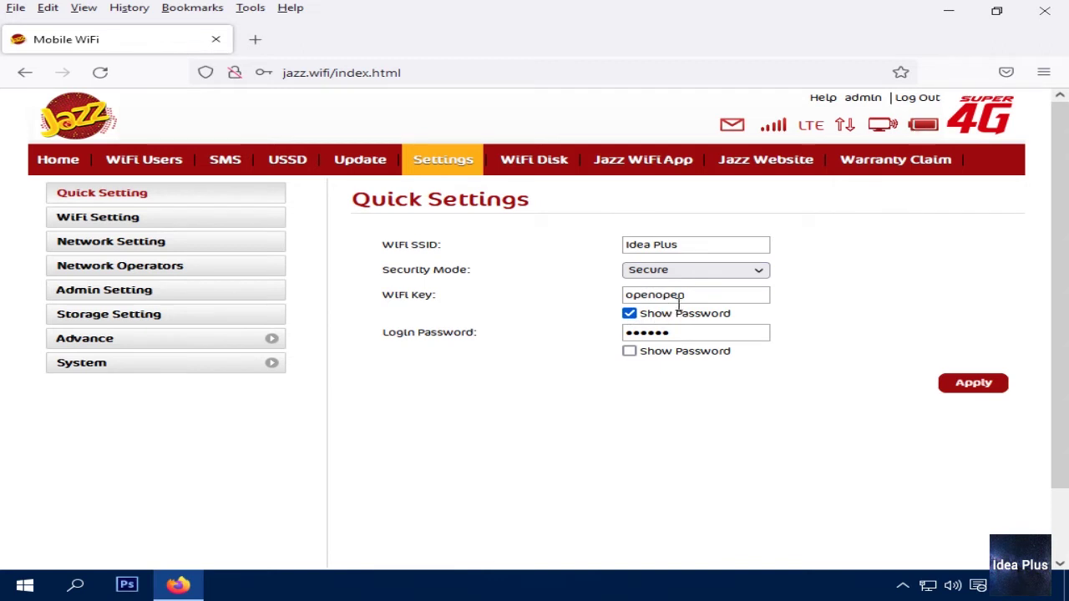
left_click_drag(690, 298, 605, 307)
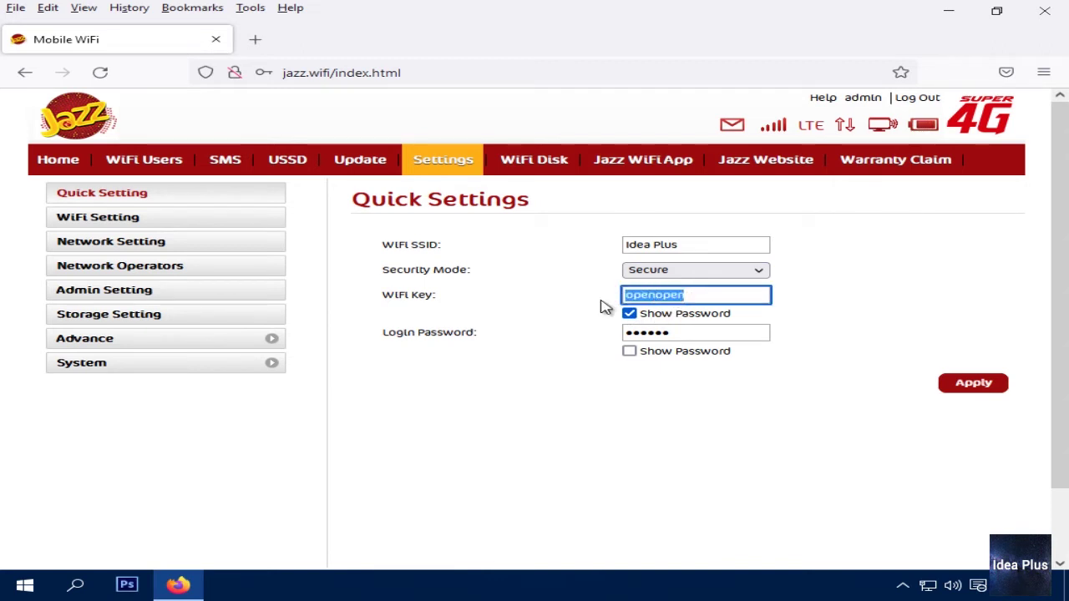
left_click(694, 301)
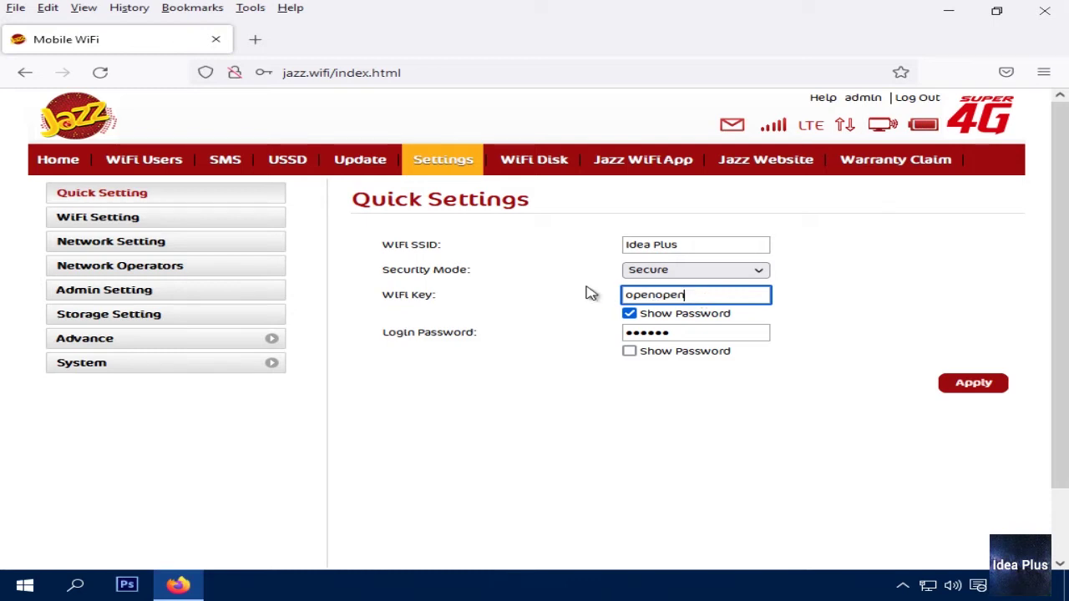
left_click_drag(685, 295, 631, 295)
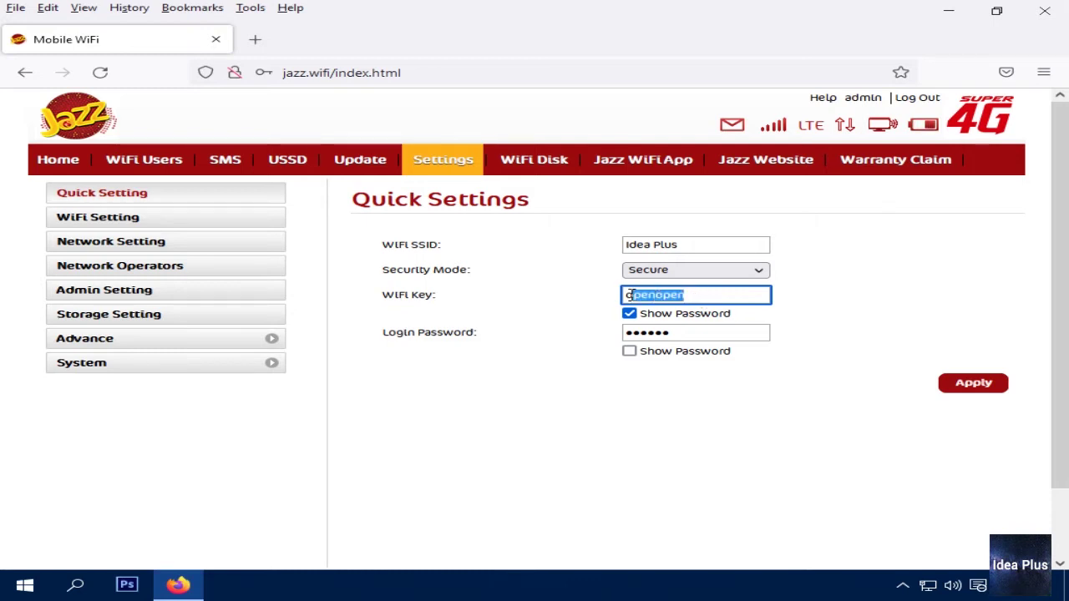
left_click(711, 298)
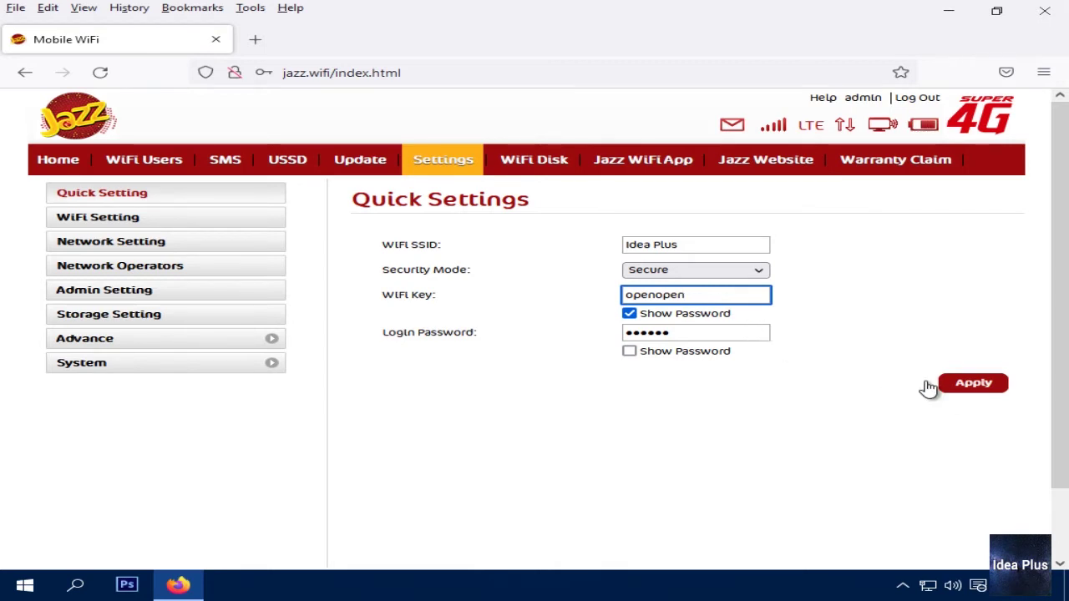
Reveal the login password and replace it with a new password
left_click(389, 296)
left_click_drag(389, 296, 706, 296)
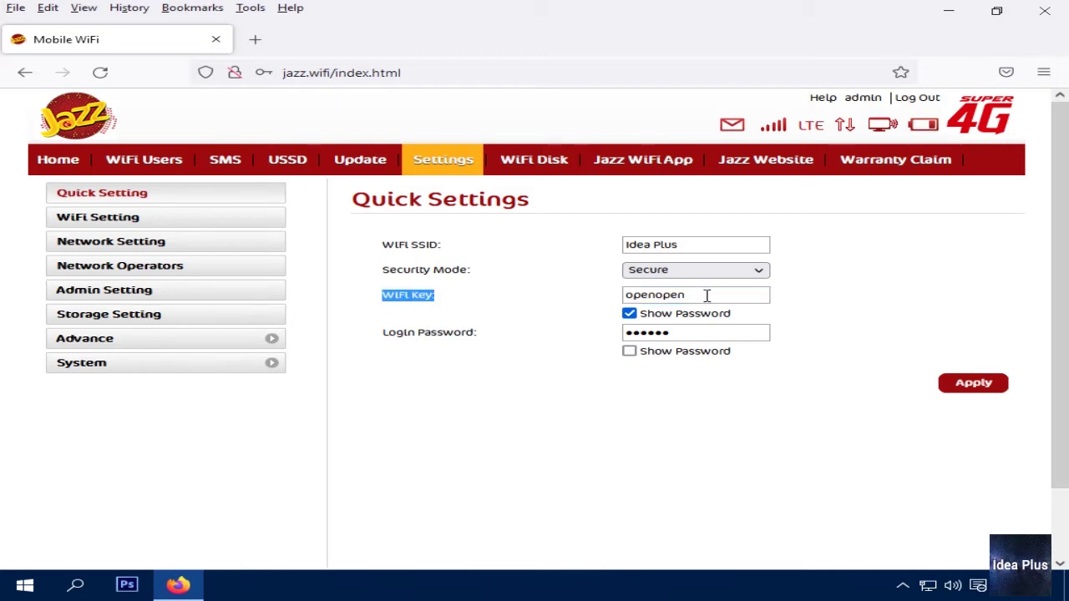
left_click(708, 296)
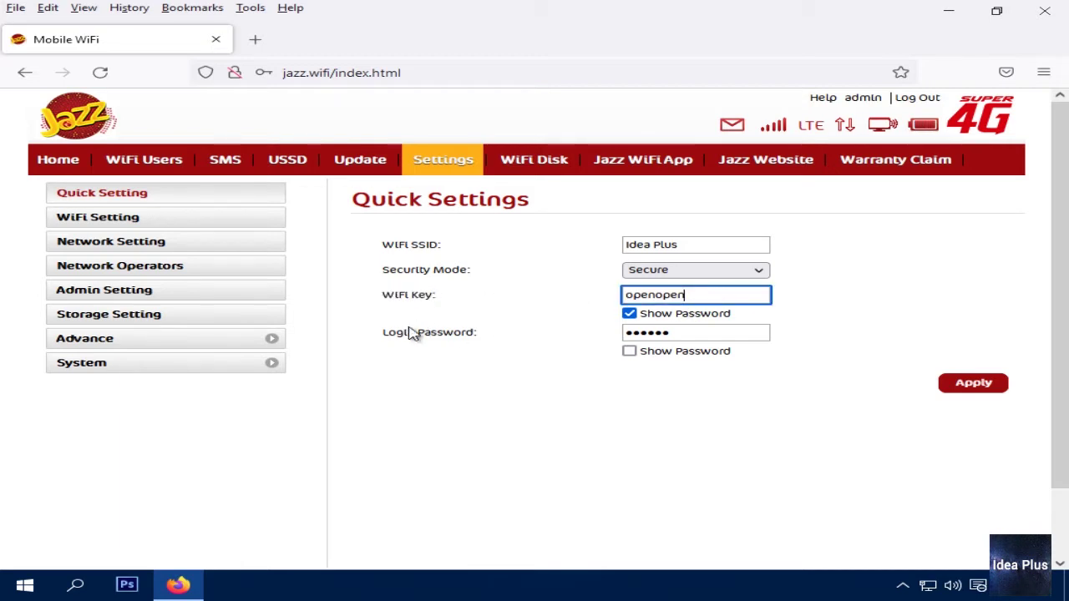
left_click_drag(401, 337, 506, 349)
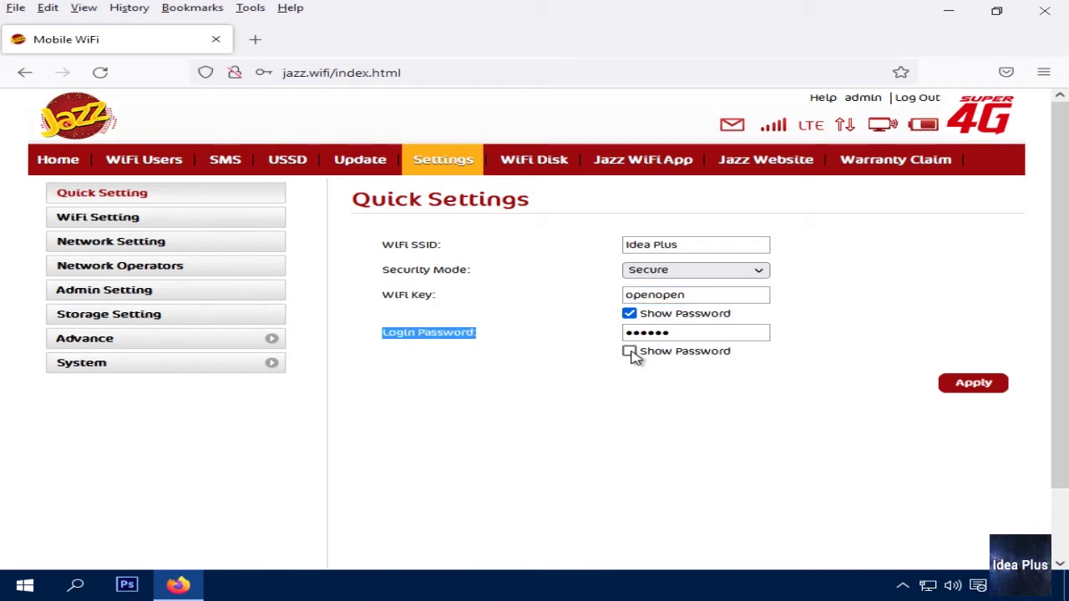
left_click(631, 351)
left_click(675, 332)
left_click_drag(675, 331, 585, 334)
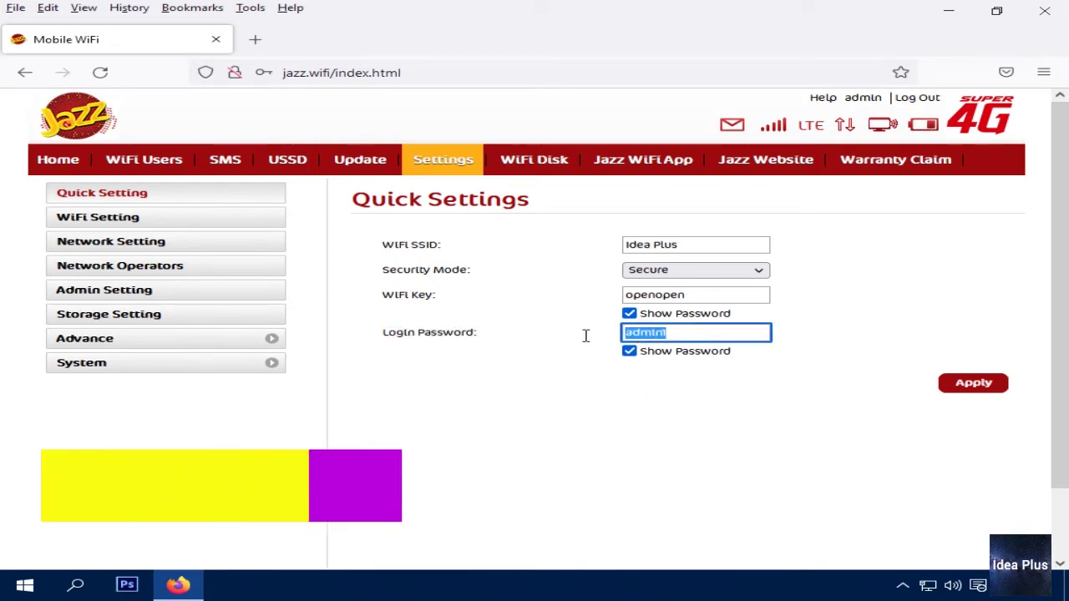
type("admin")
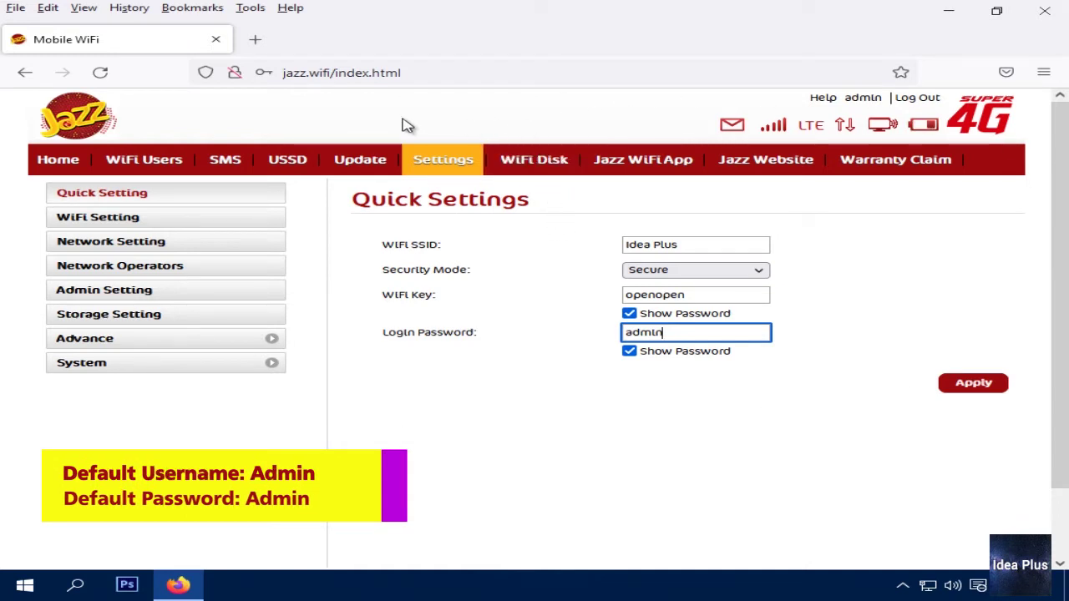
Re-edit the new login password in its field
left_click(359, 72)
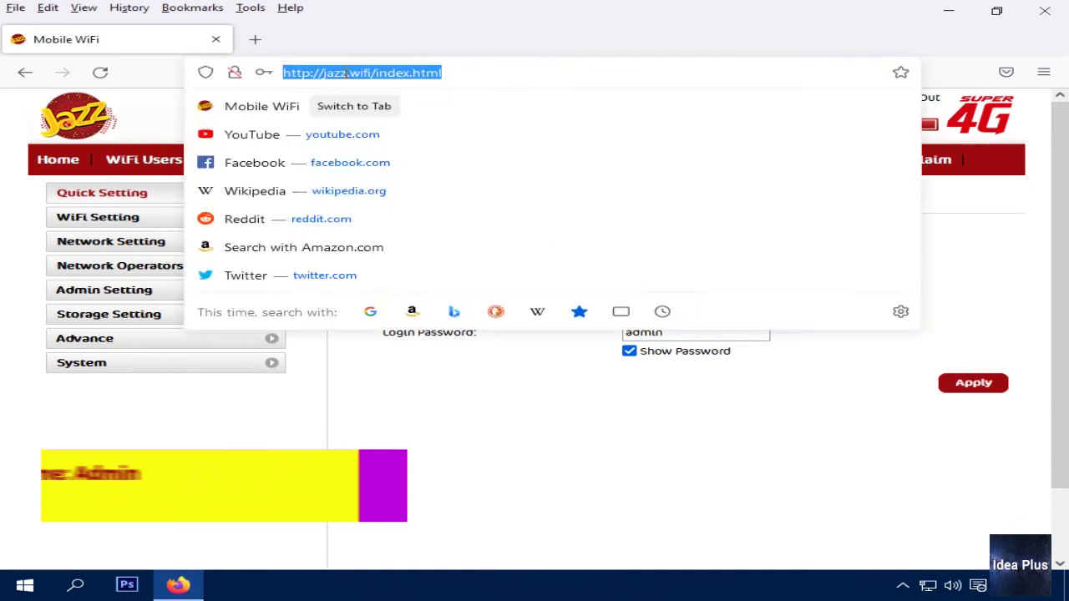
left_click(410, 45)
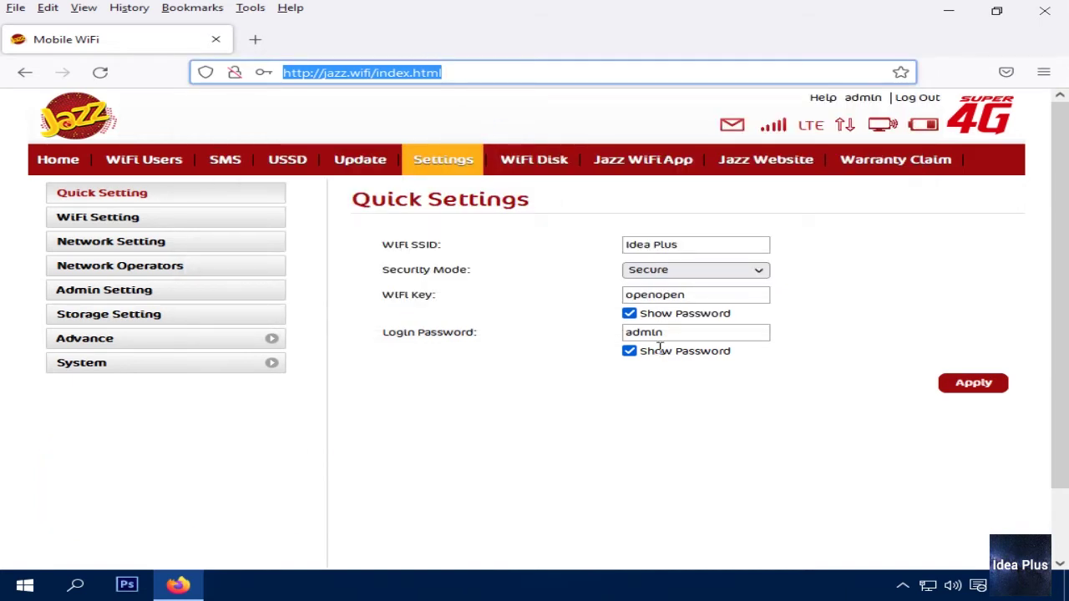
left_click_drag(668, 334, 625, 332)
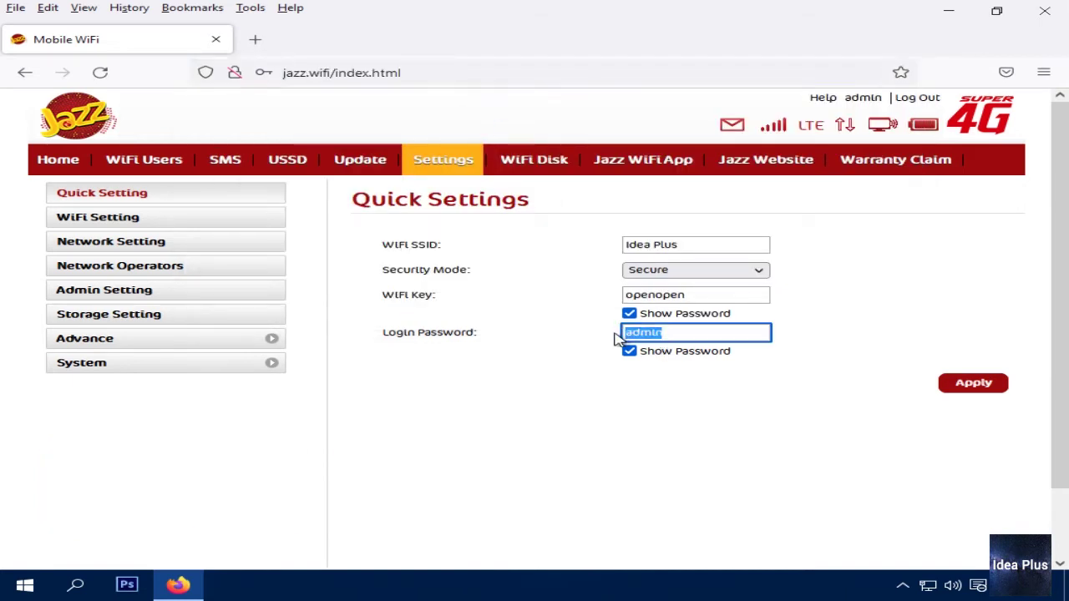
type("ad")
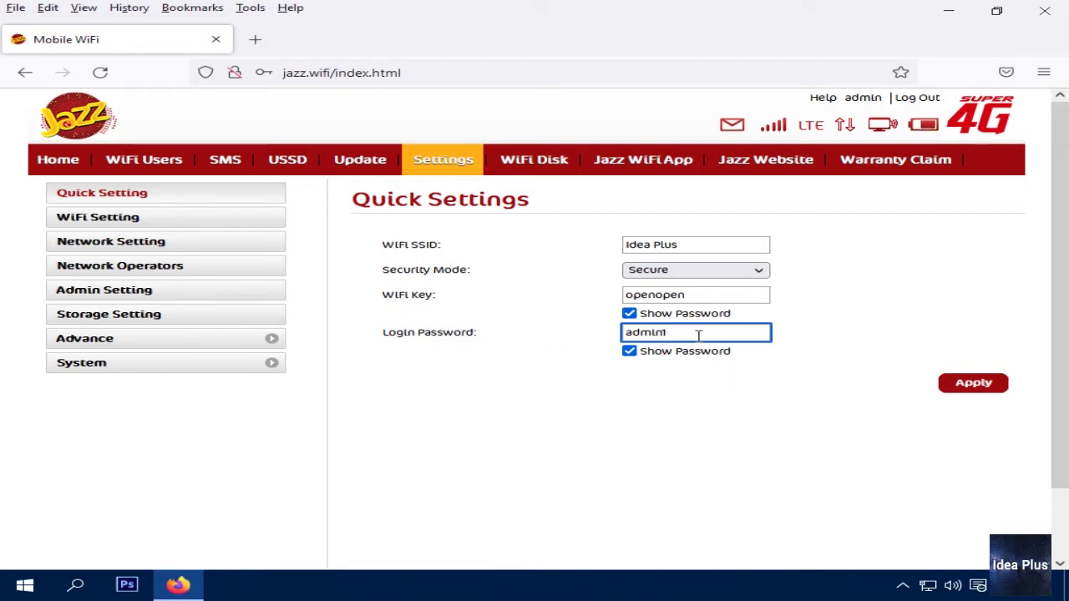
left_click_drag(698, 334, 577, 355)
Apply the Quick Settings and confirm the WiFi module restart
left_click(620, 369)
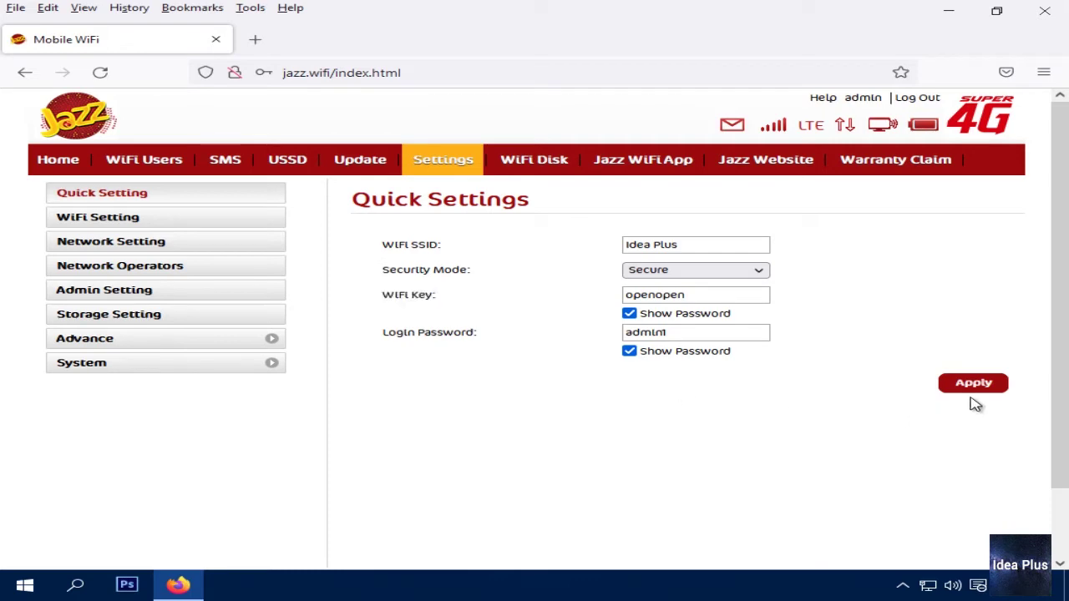
left_click(970, 386)
left_click(634, 359)
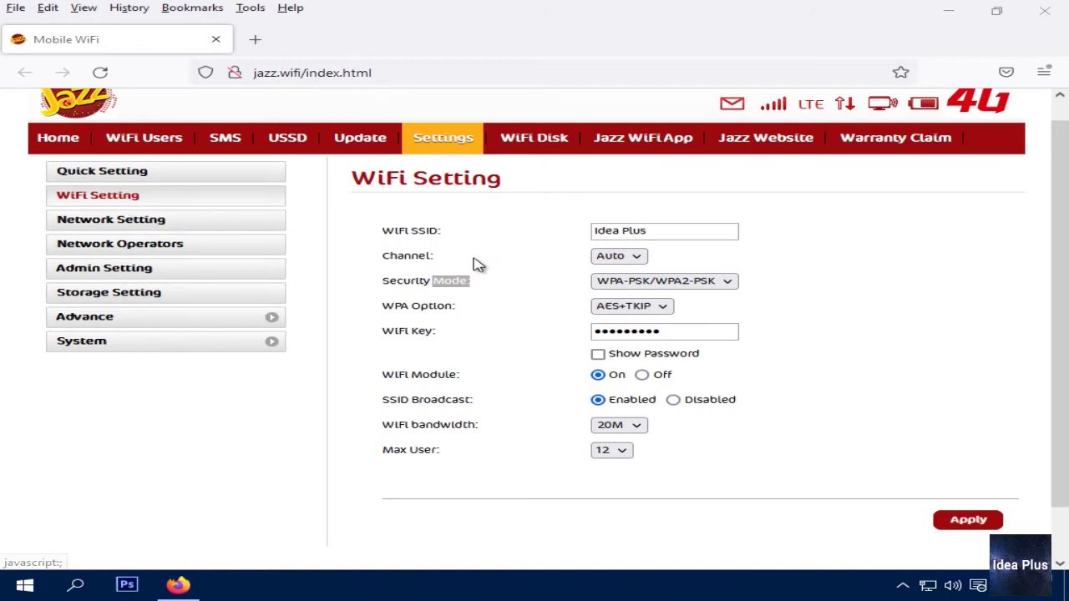
Check the Idea Plus network name and keep the WiFi channel on Auto
left_click(428, 230)
double_click(428, 230)
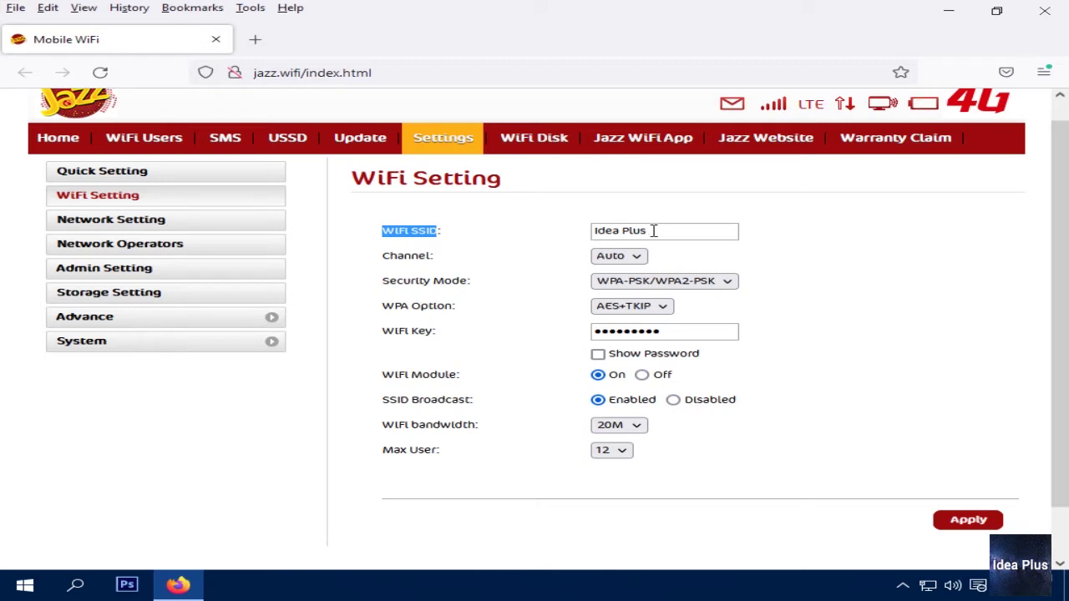
left_click_drag(654, 231, 538, 237)
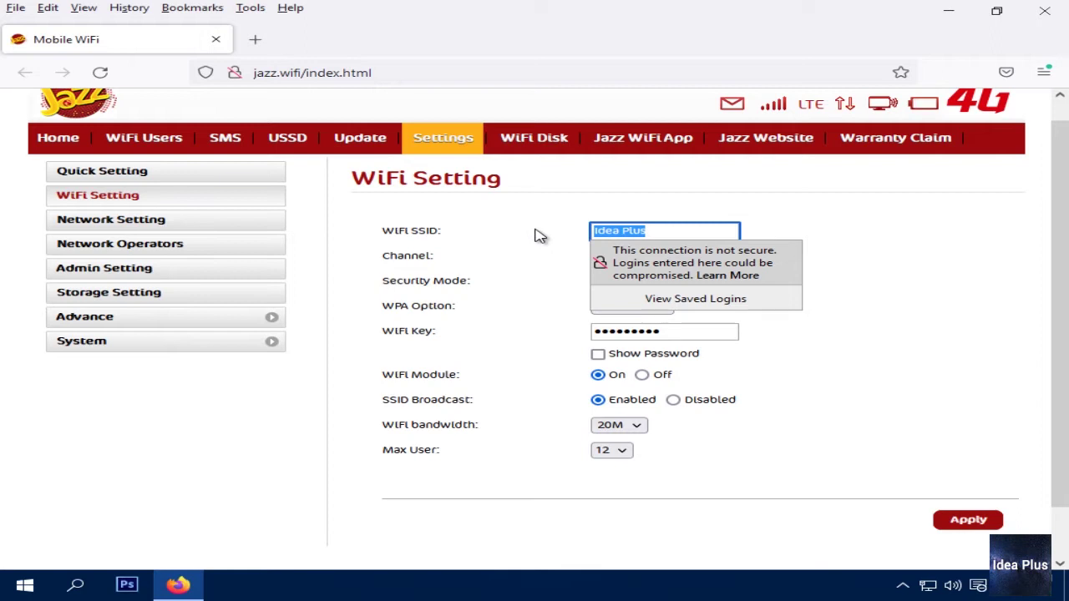
left_click_drag(661, 232, 584, 232)
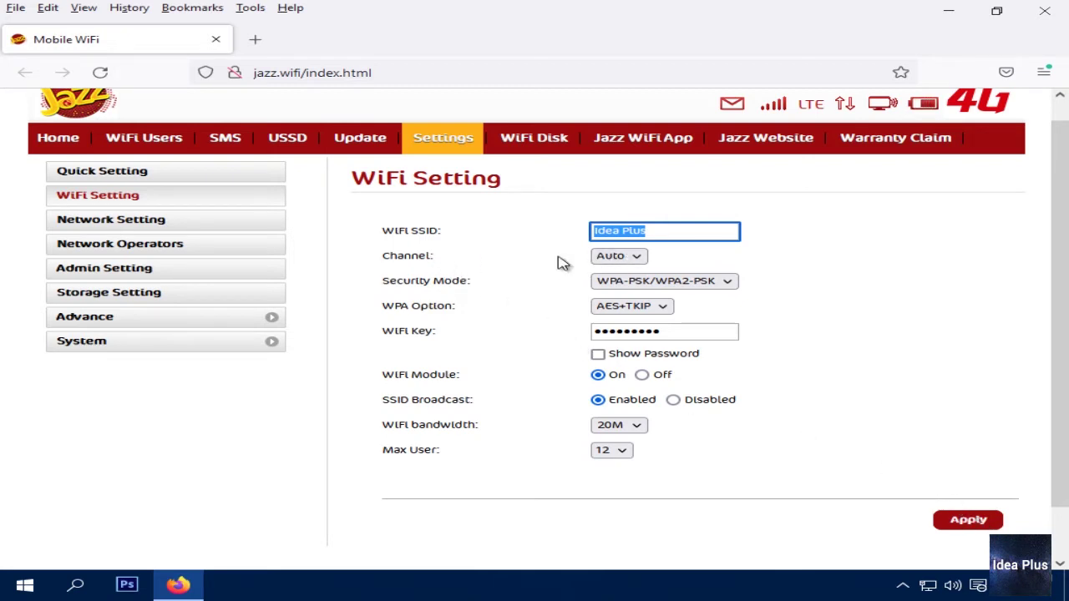
left_click(636, 258)
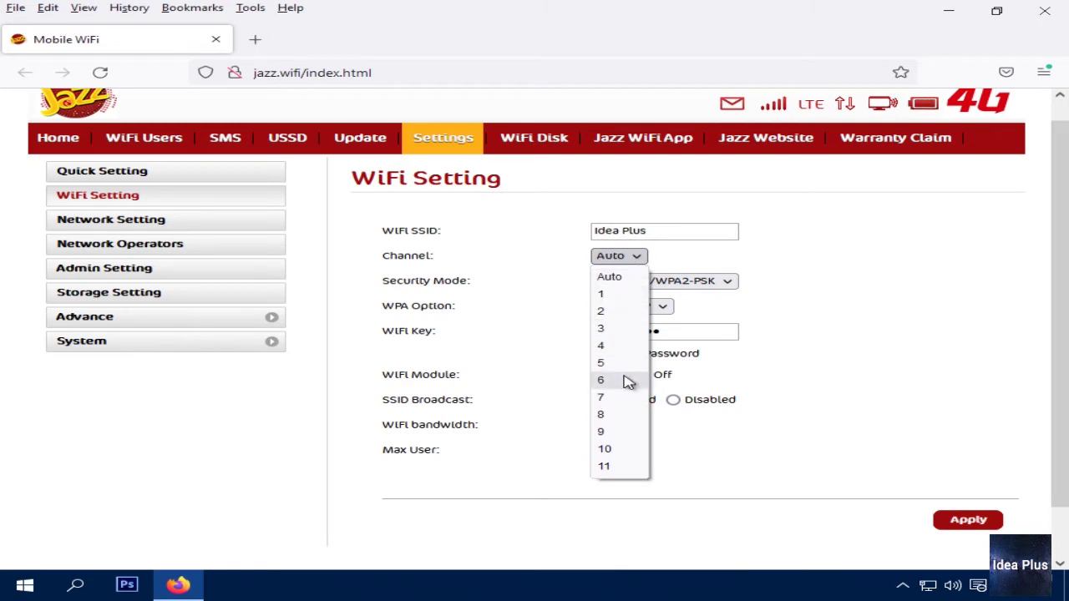
left_click(687, 269)
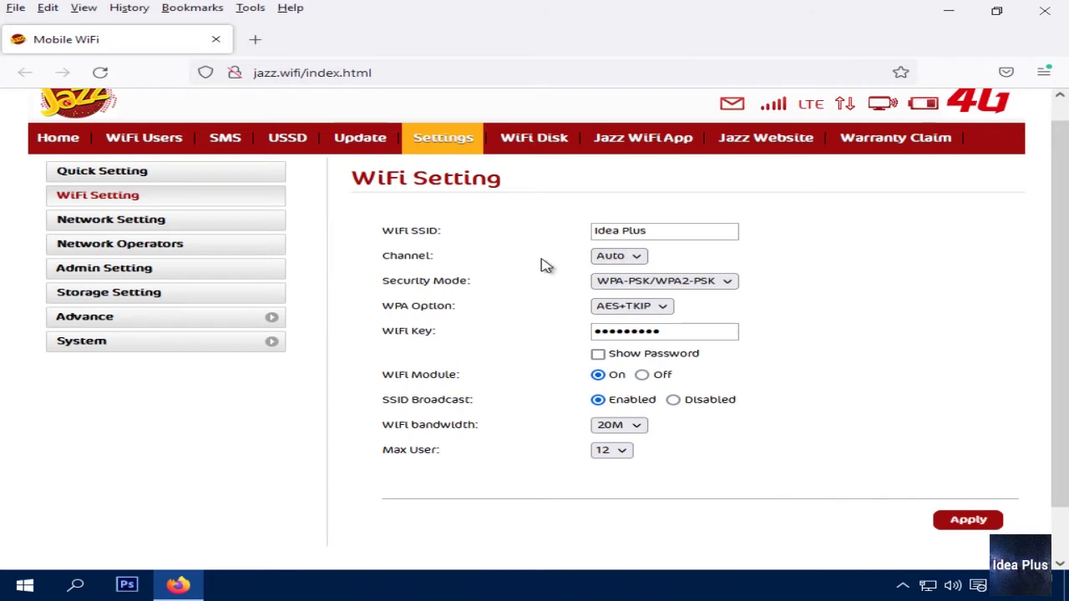
left_click_drag(384, 281, 468, 277)
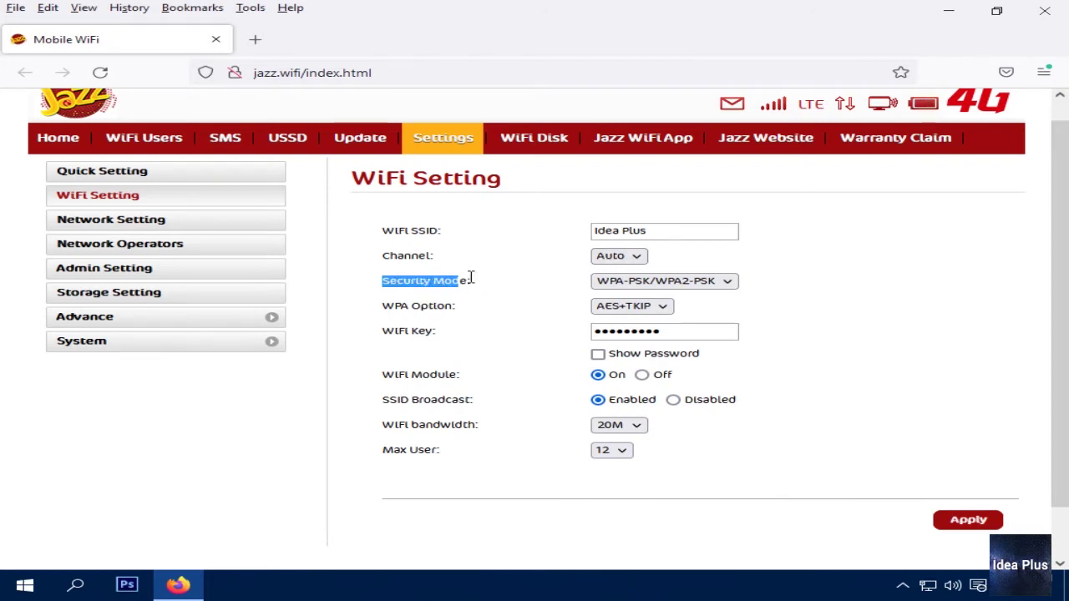
left_click(662, 284)
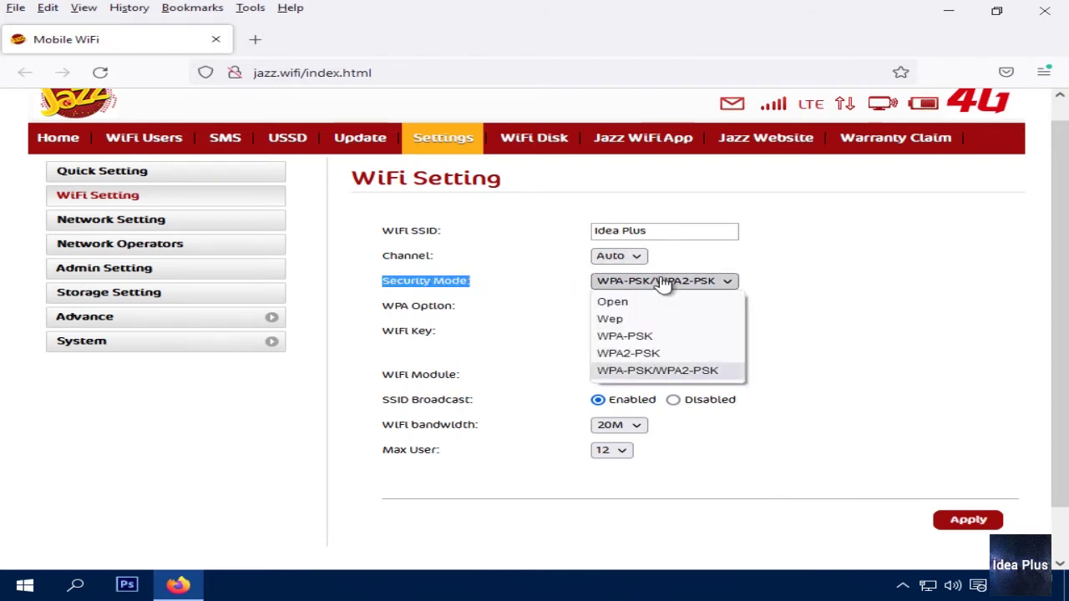
left_click(610, 301)
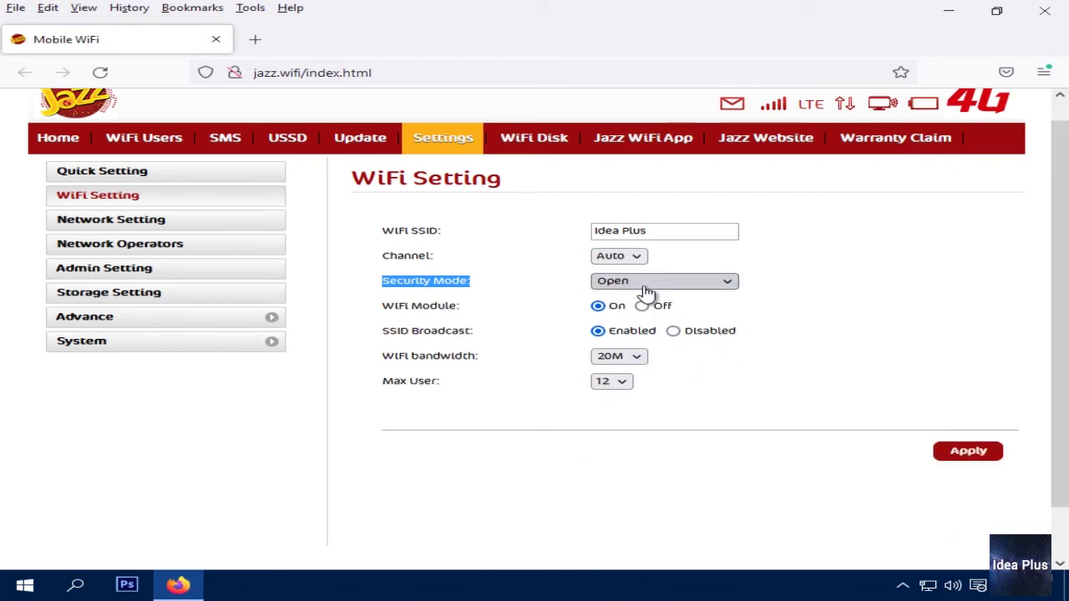
left_click(644, 289)
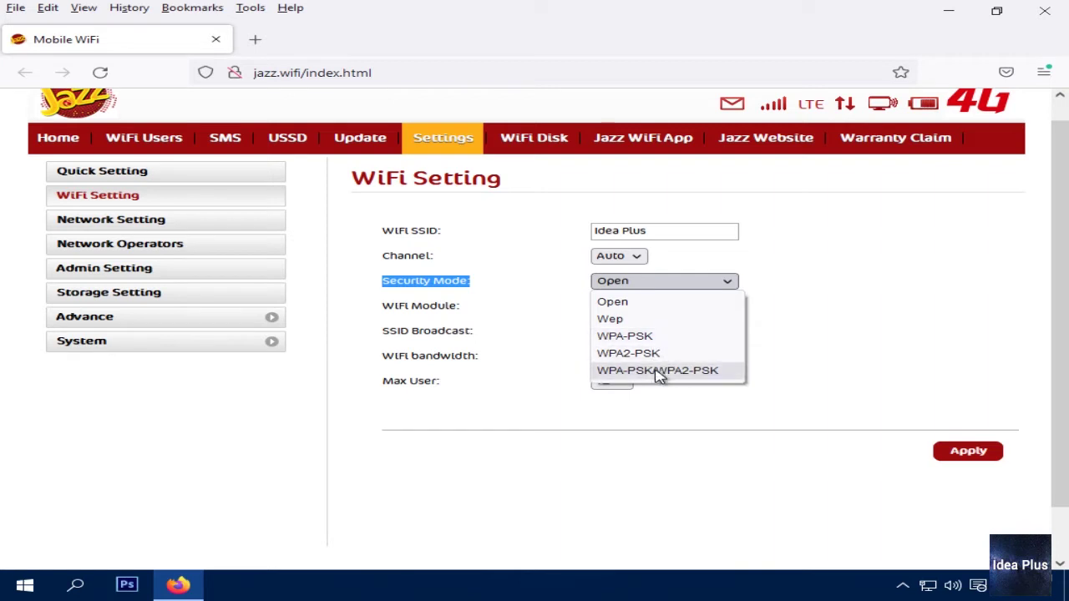
left_click(660, 371)
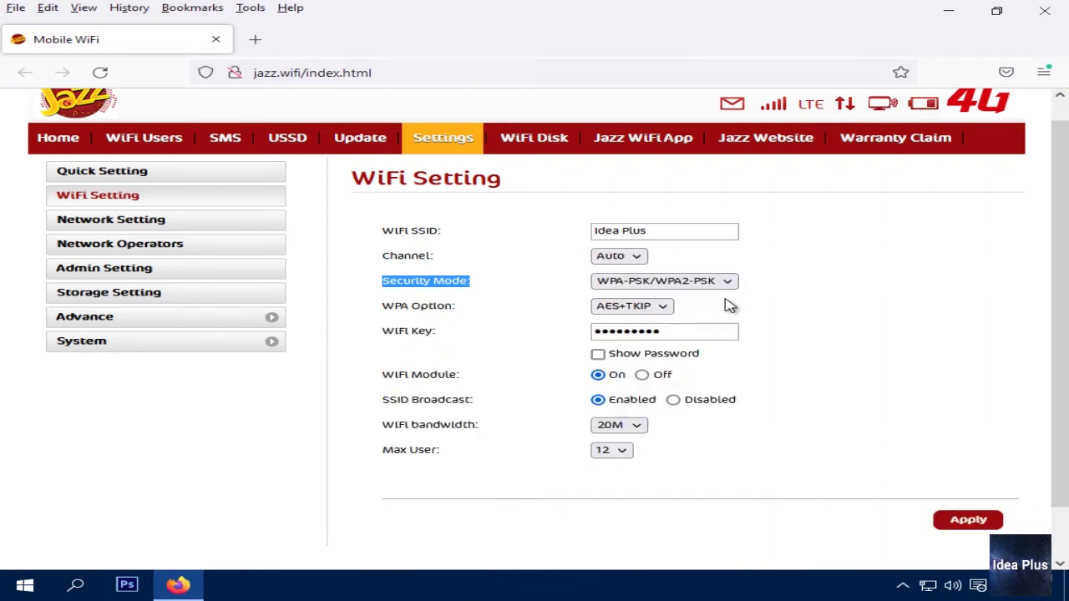
left_click_drag(383, 306, 432, 307)
left_click(501, 312)
left_click(649, 306)
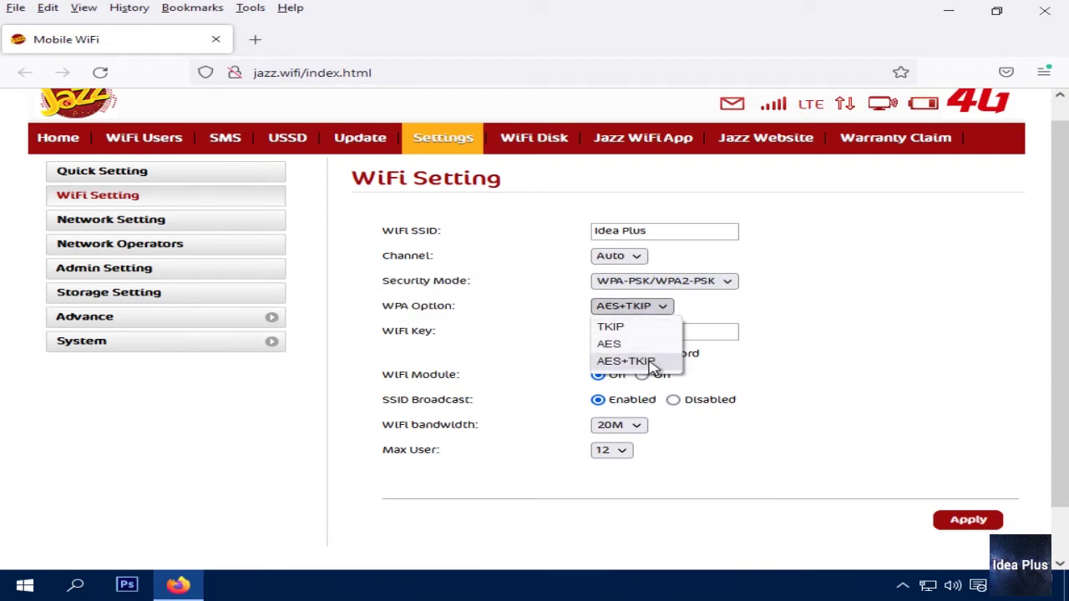
left_click(657, 362)
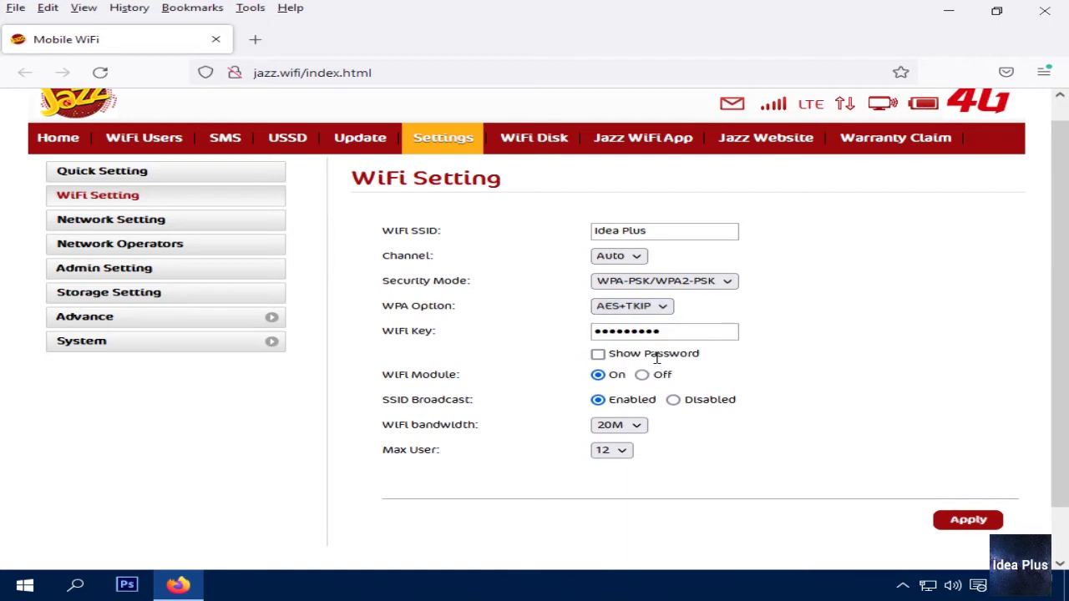
left_click(692, 284)
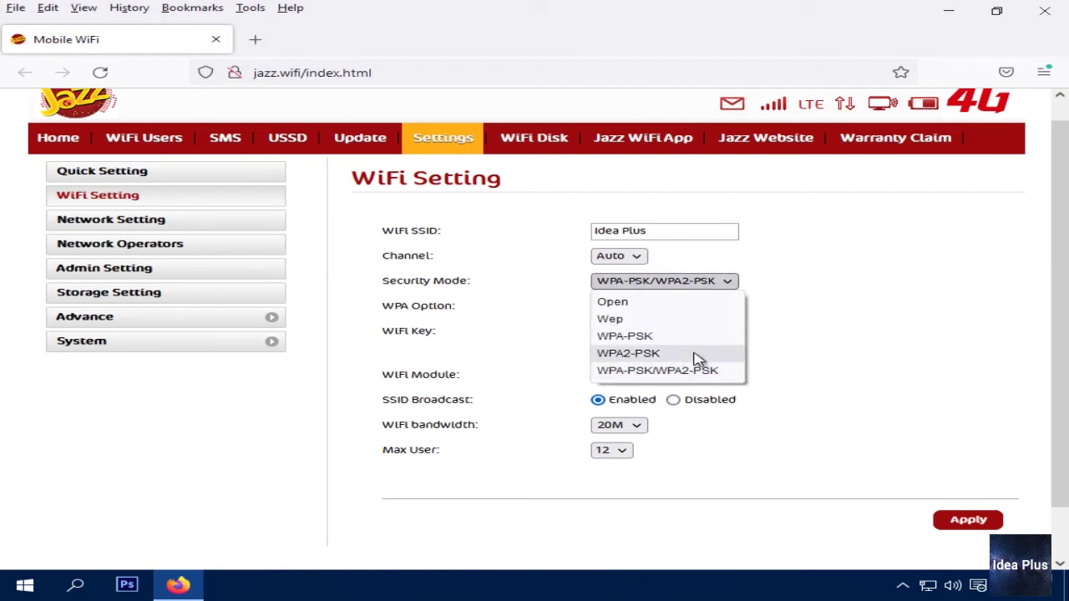
left_click(535, 328)
left_click(632, 305)
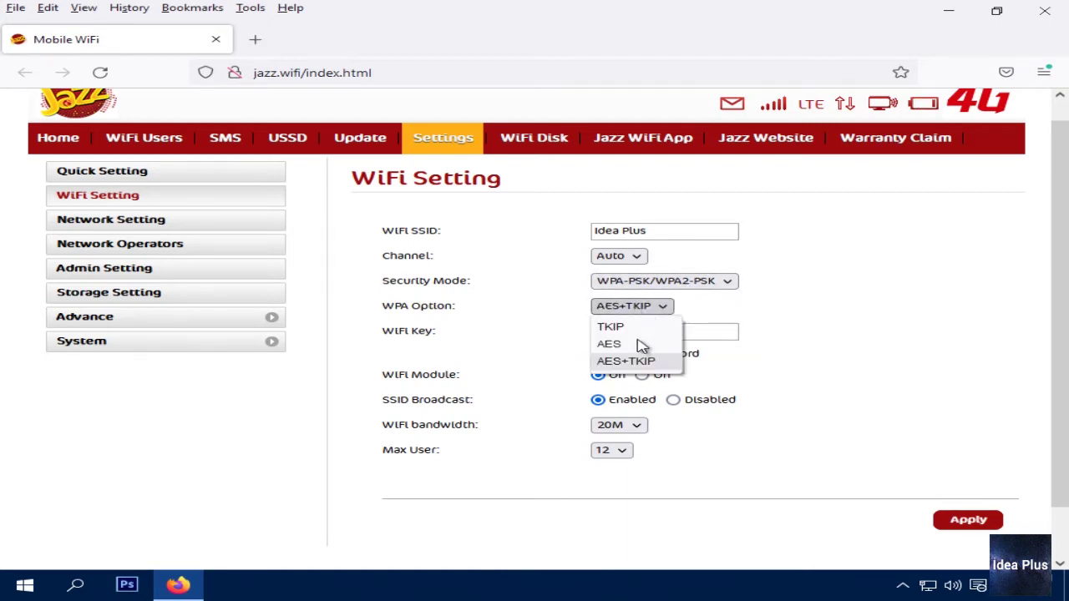
left_click(639, 363)
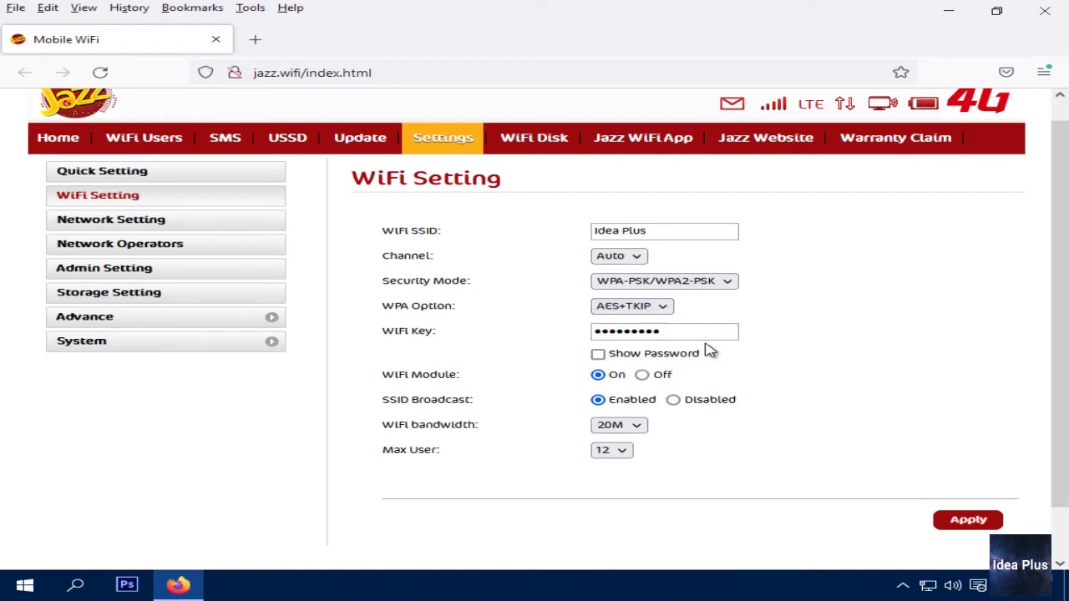
Select the masked WiFi key several times to inspect it
left_click_drag(664, 331, 557, 329)
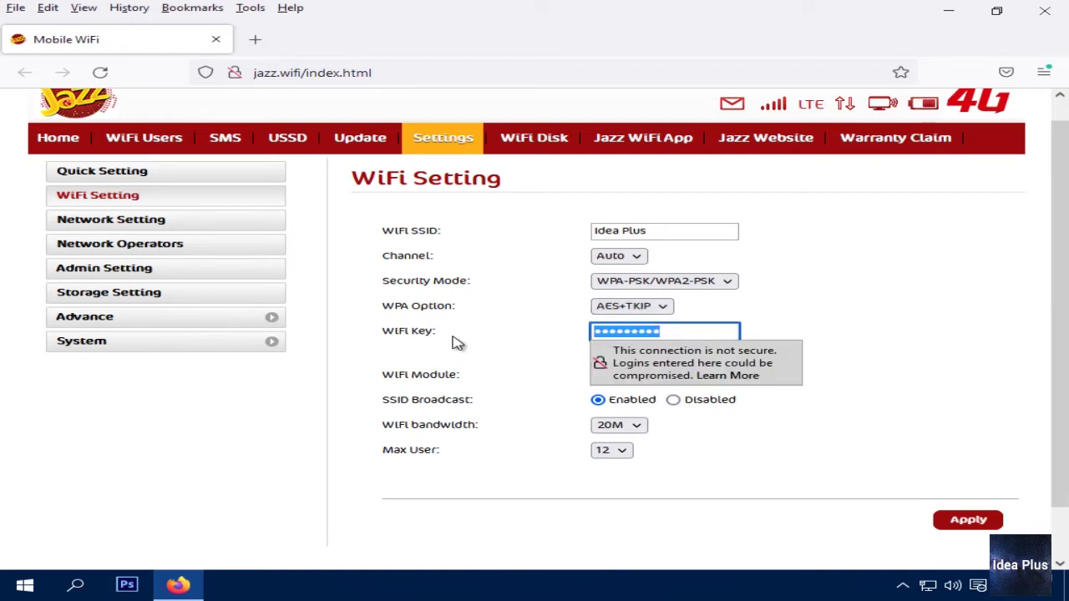
left_click_drag(692, 331, 592, 332)
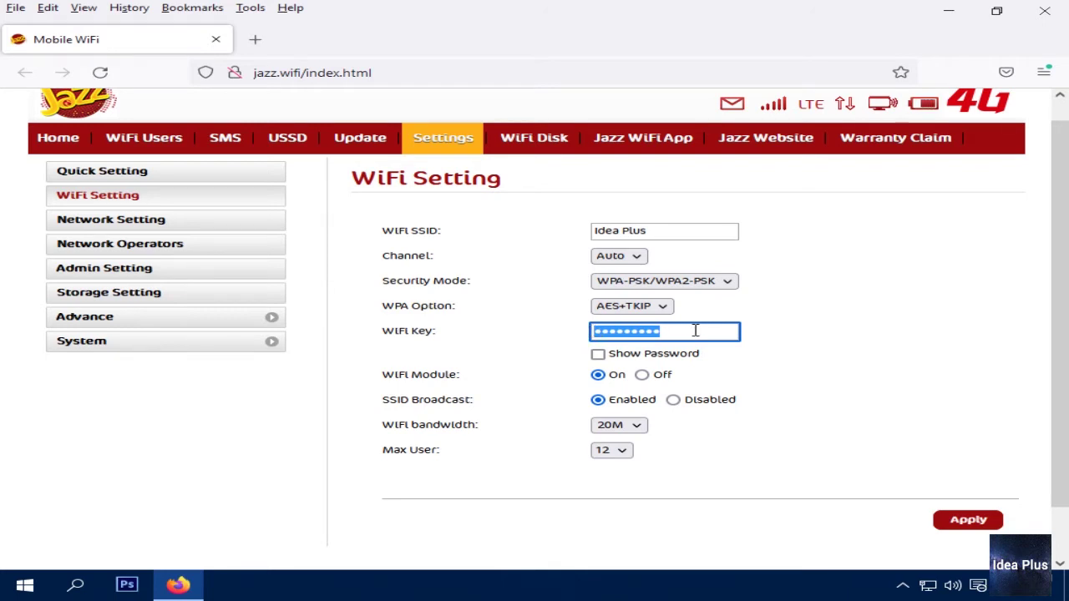
left_click(775, 339)
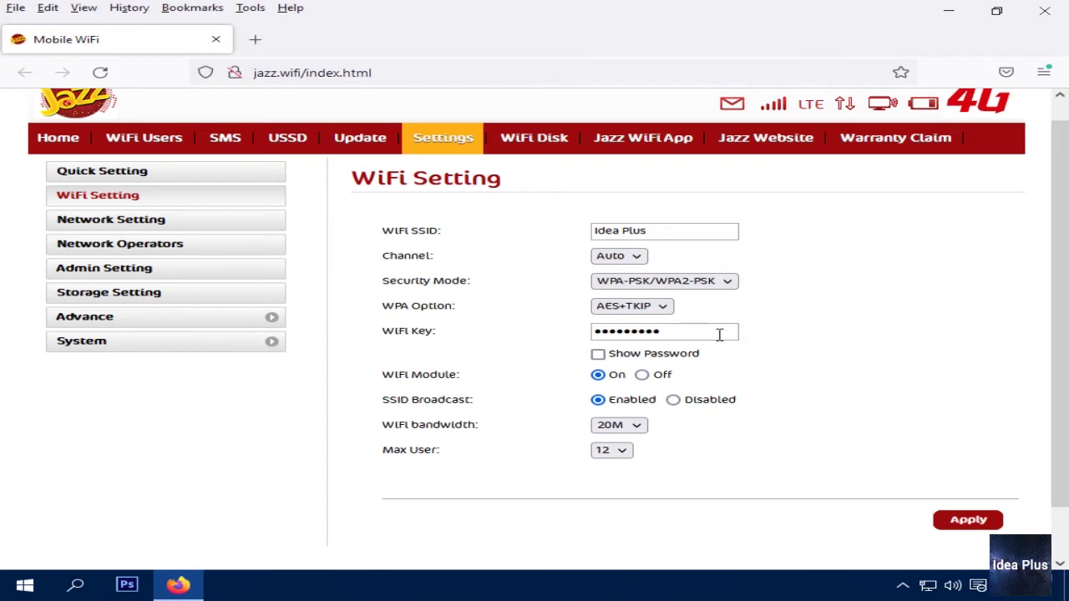
left_click(719, 334)
left_click(738, 345)
left_click_drag(707, 336, 586, 334)
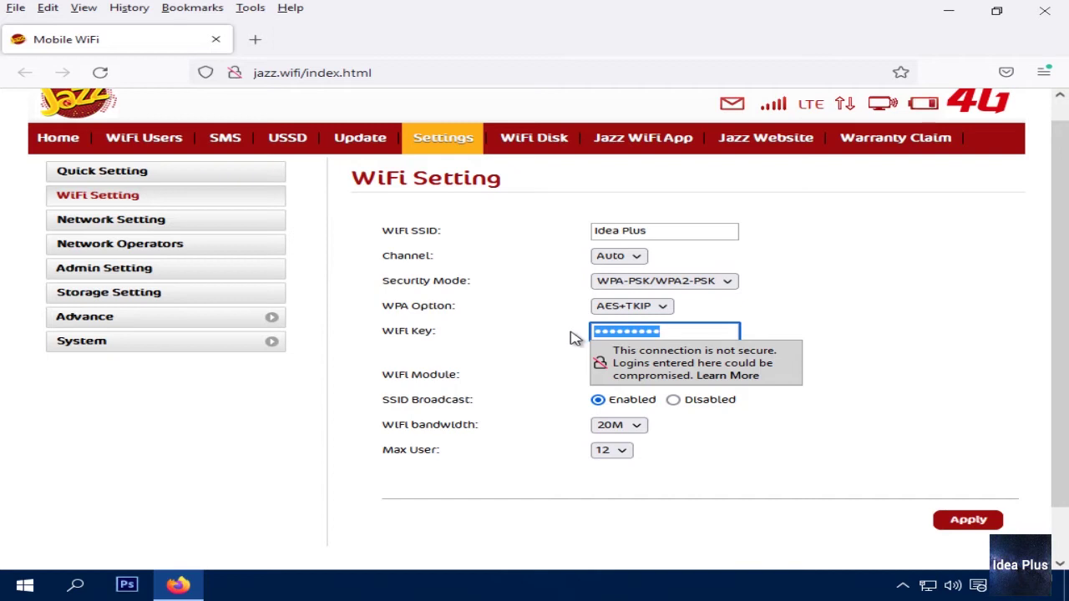
left_click_drag(703, 334, 595, 331)
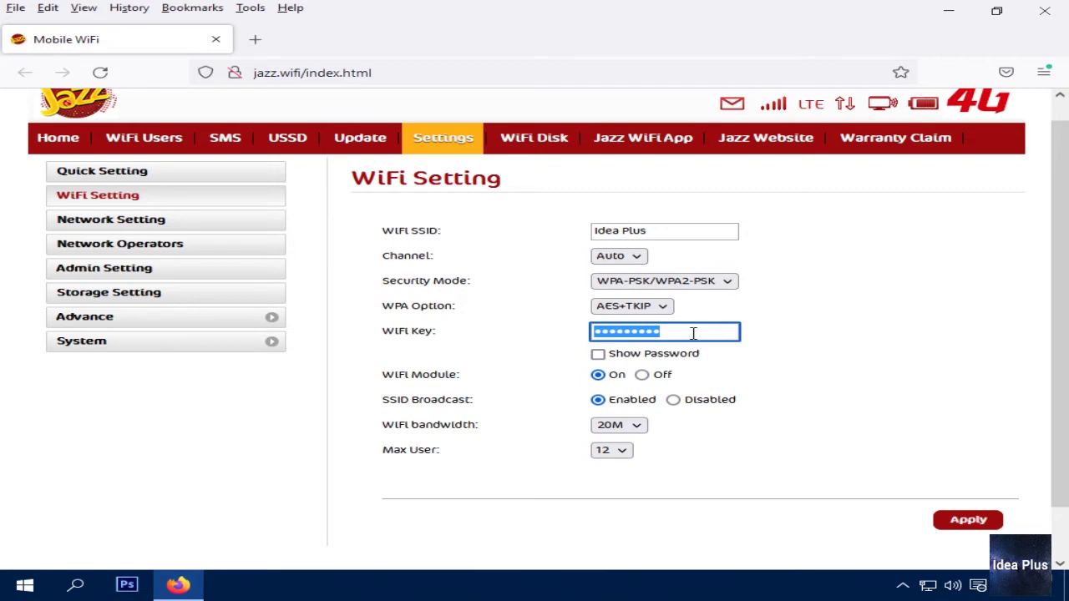
left_click(612, 333)
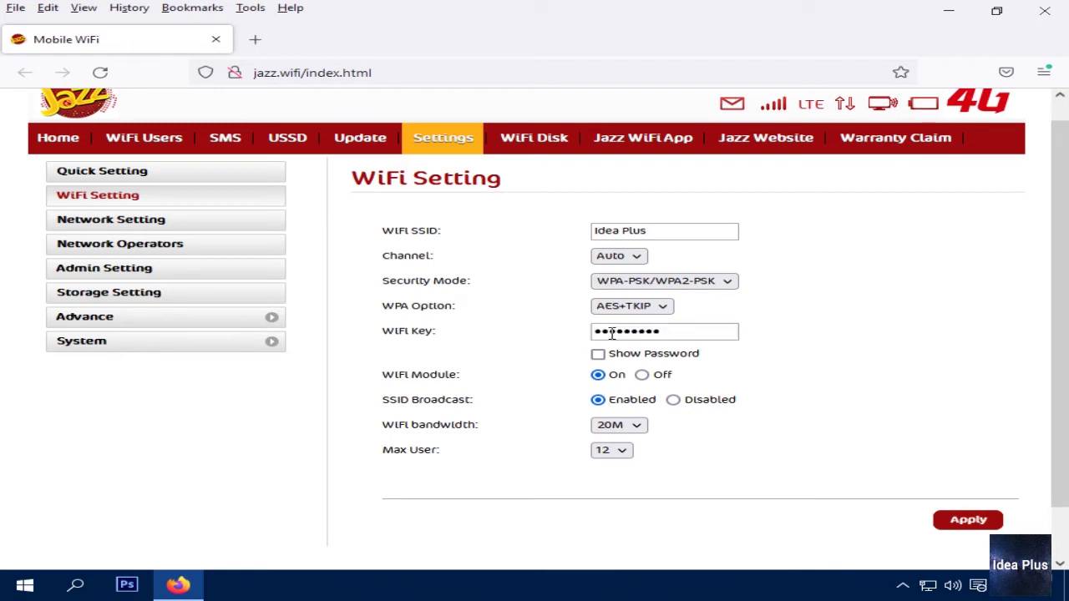
left_click_drag(652, 333, 599, 334)
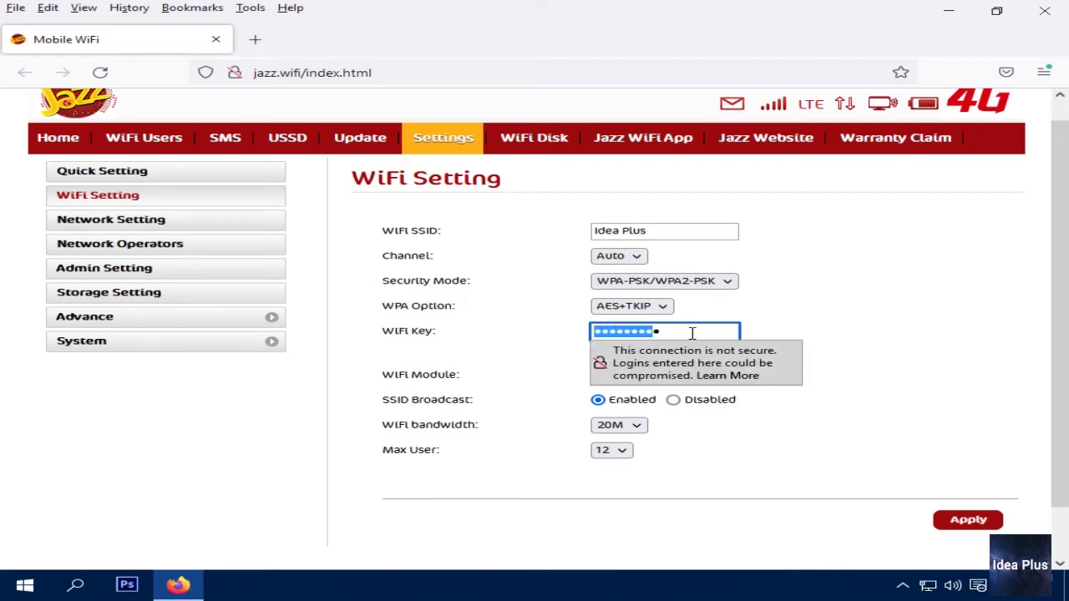
left_click_drag(692, 333, 597, 333)
left_click(770, 338)
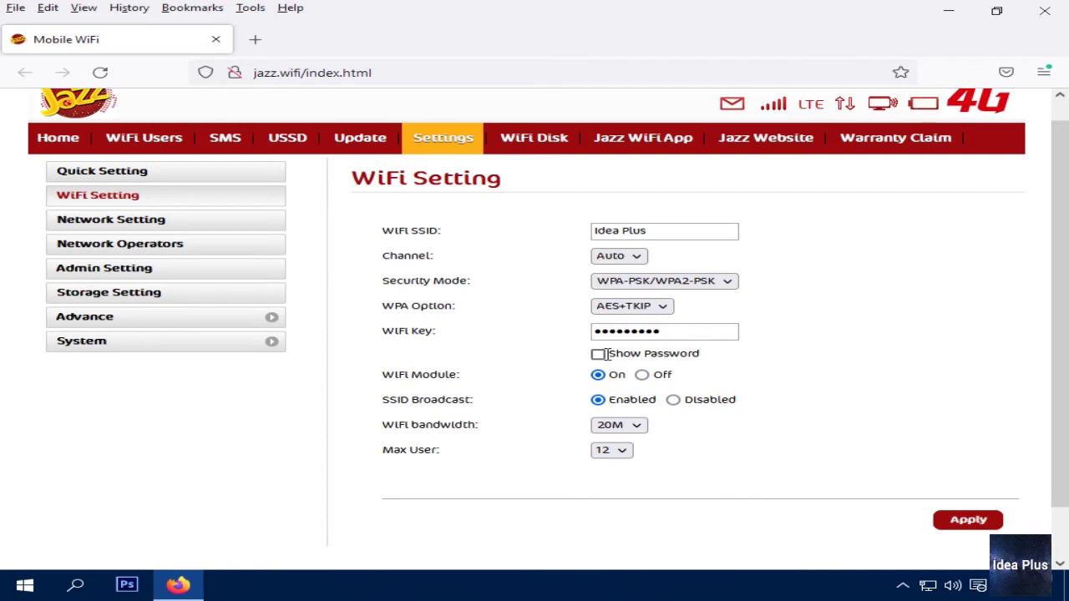
Reveal the WiFi key in plain text, then hide it again
left_click(598, 354)
left_click_drag(700, 332, 597, 334)
left_click(598, 354)
left_click_drag(458, 380, 361, 383)
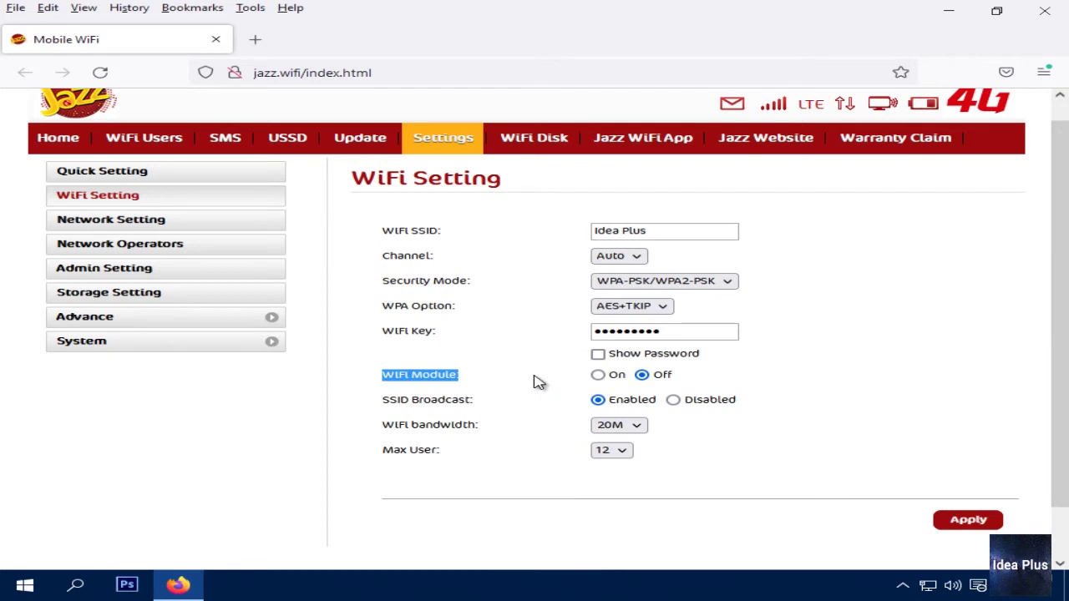
Switch the WiFi Module back On
left_click(538, 382)
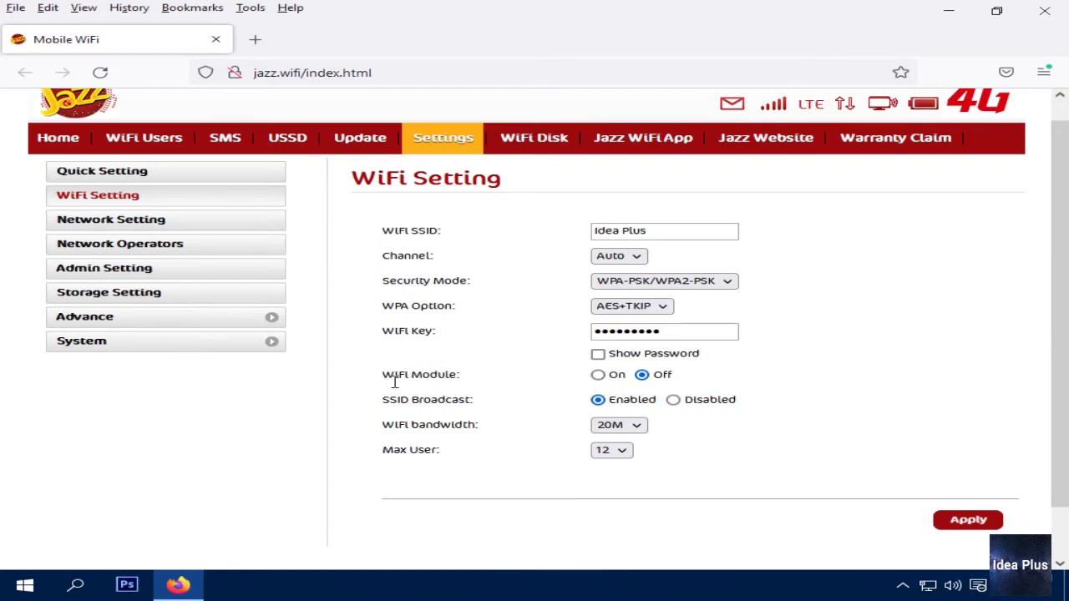
triple_click(445, 375)
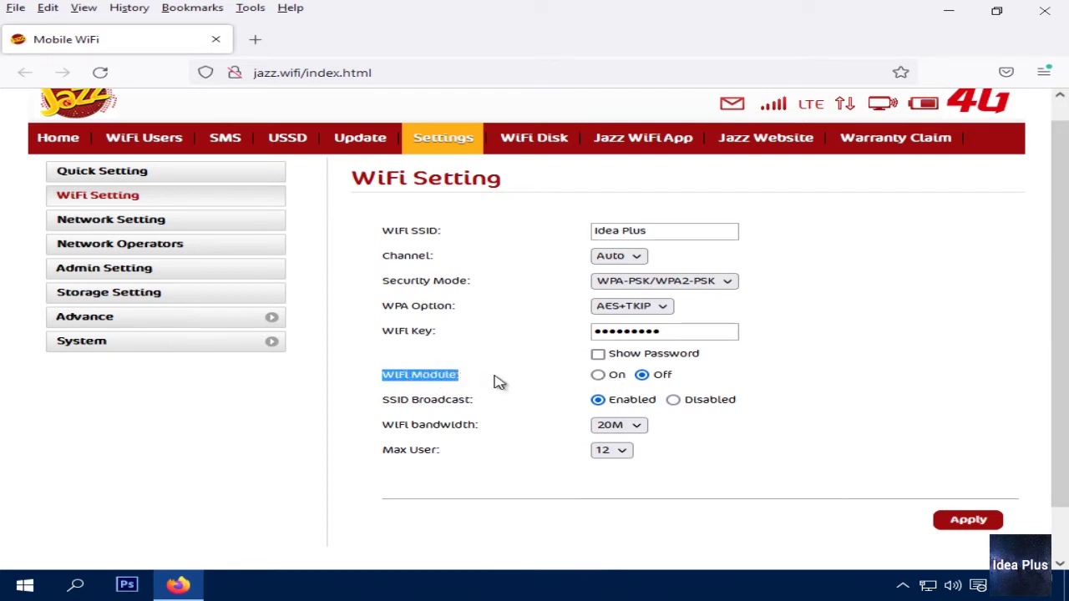
left_click(496, 381)
left_click(598, 374)
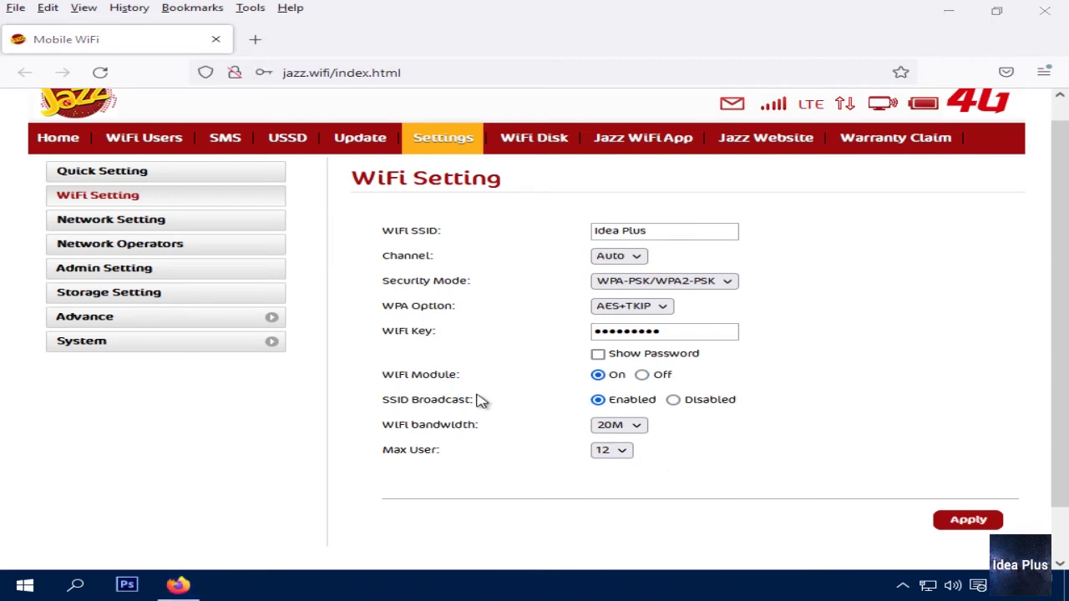
Set SSID Broadcast to Disabled to hide the network
double_click(419, 402)
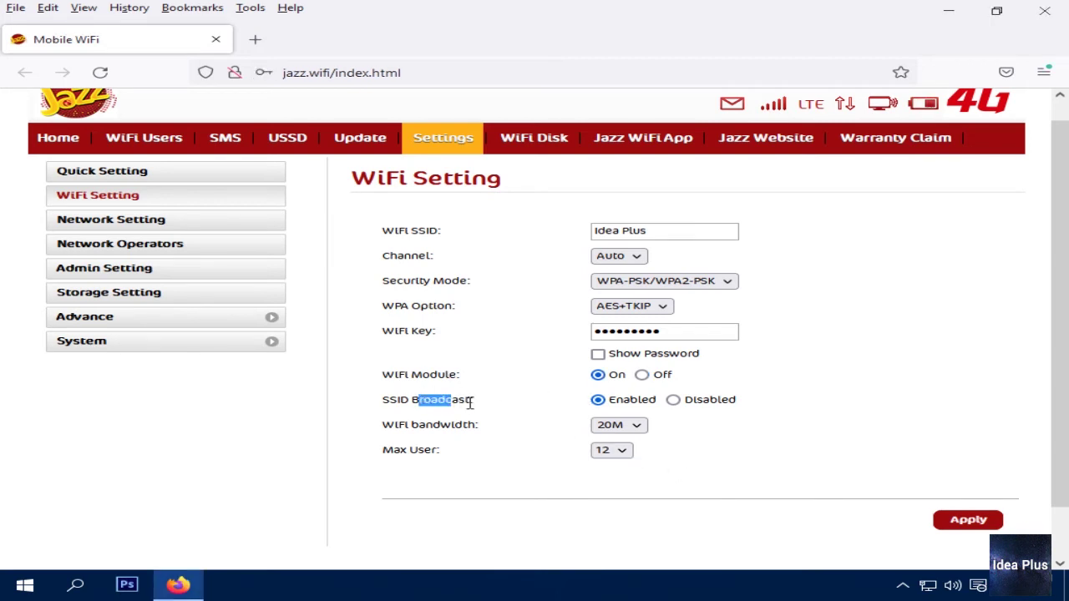
triple_click(402, 402)
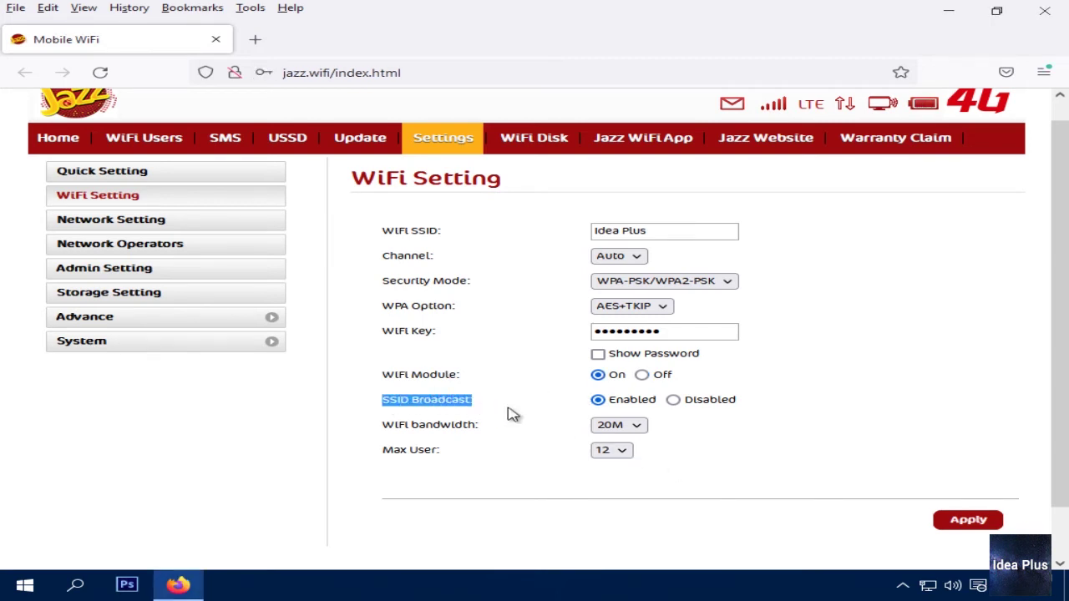
left_click(673, 401)
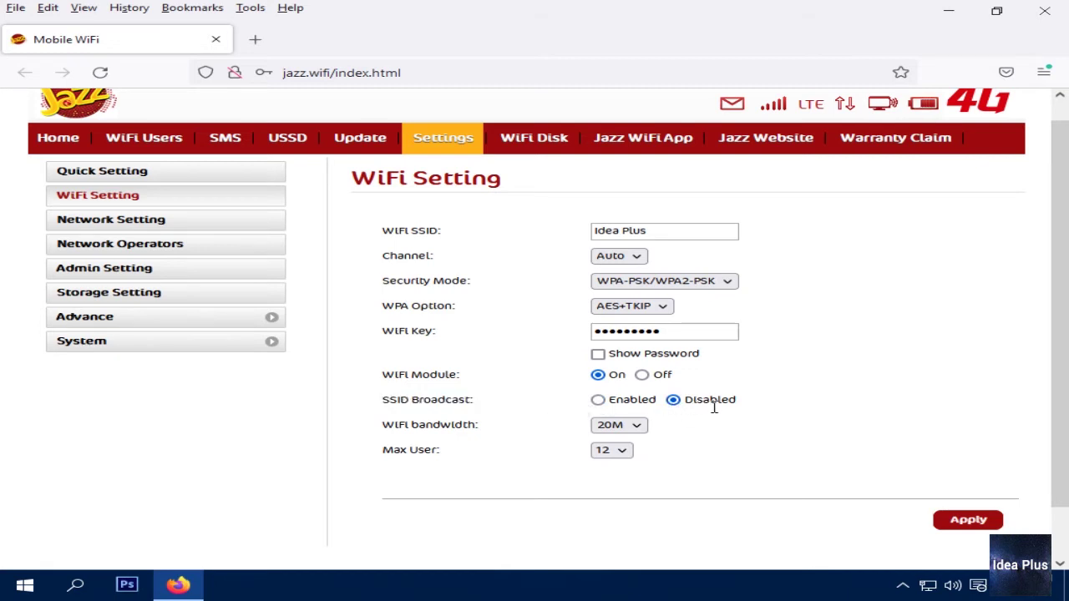
left_click_drag(692, 401, 737, 402)
left_click(706, 407)
triple_click(725, 404)
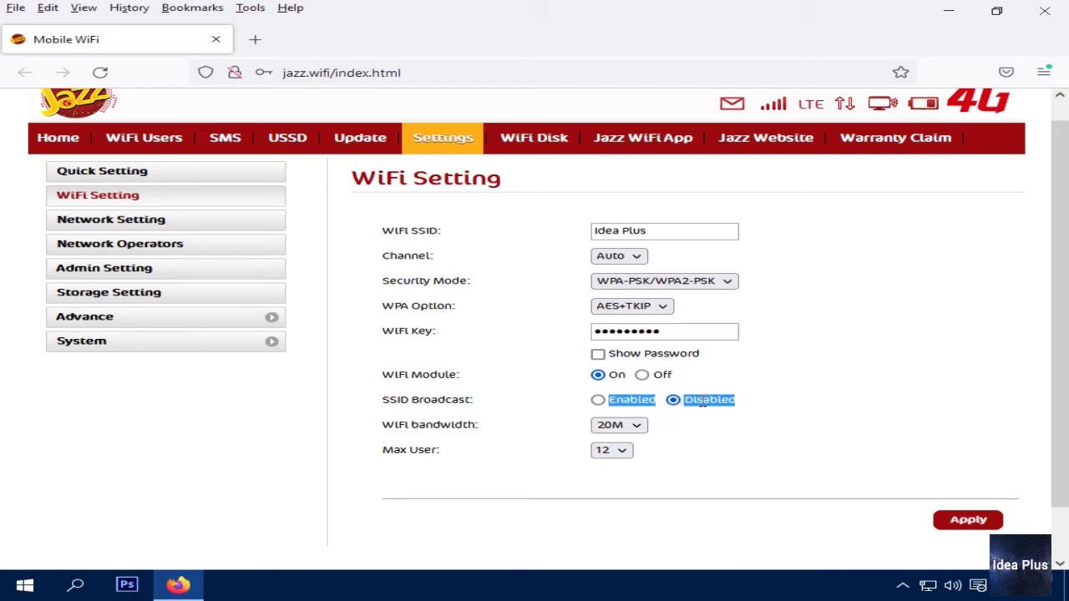
left_click(703, 401)
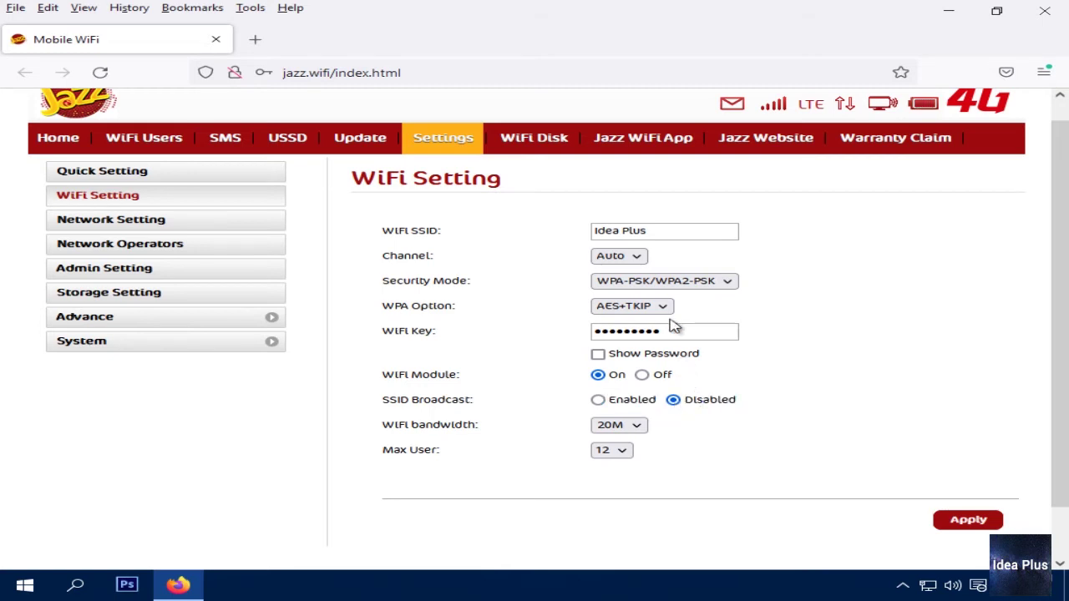
Review the Idea Plus network name and the Disabled SSID Broadcast setting
triple_click(656, 230)
left_click_drag(657, 230, 592, 245)
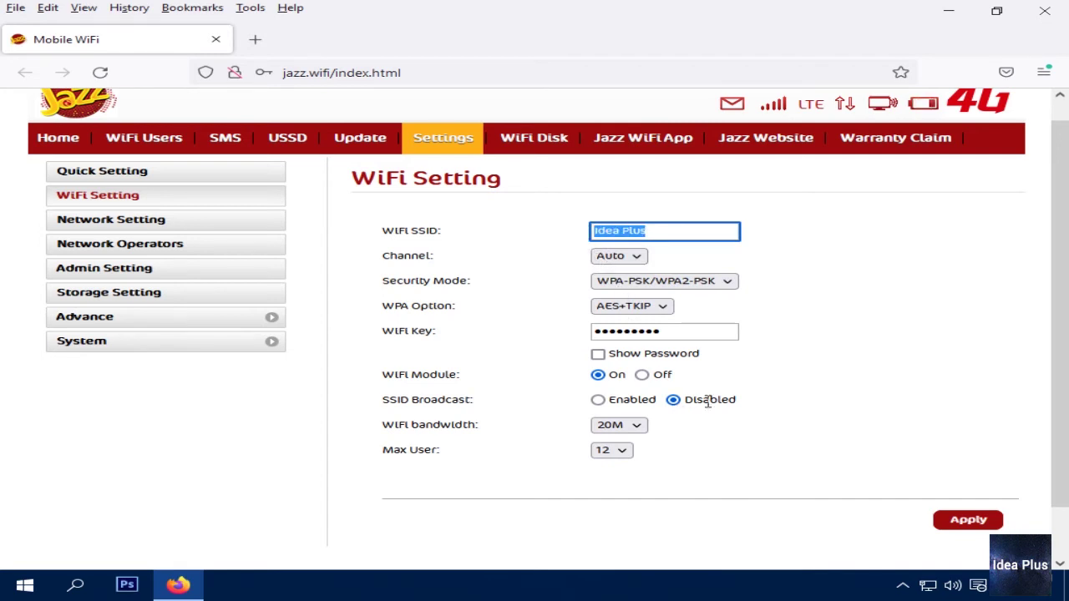
left_click(681, 402)
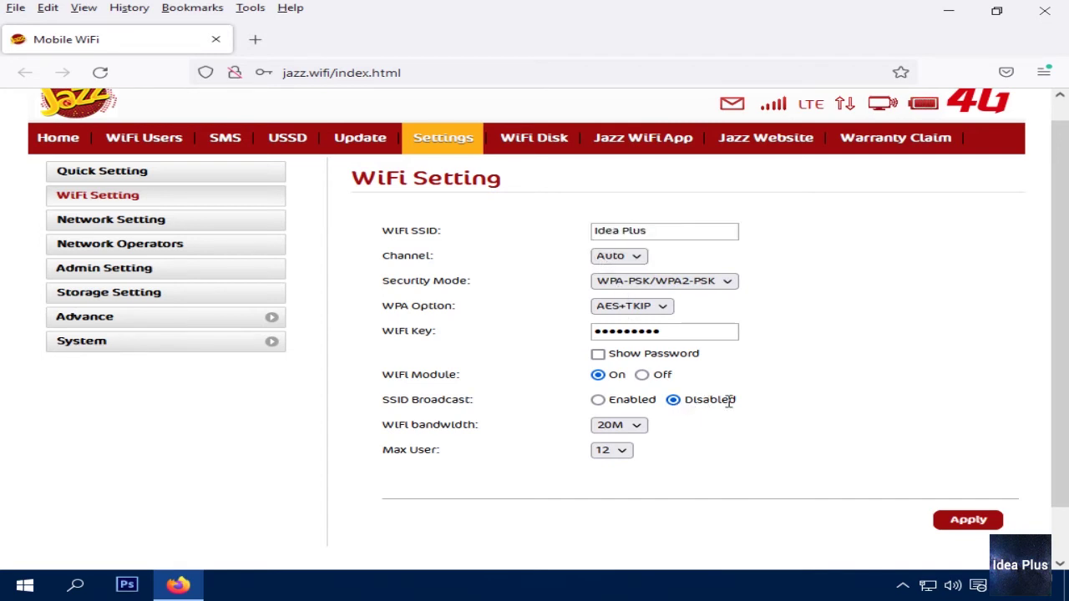
double_click(729, 402)
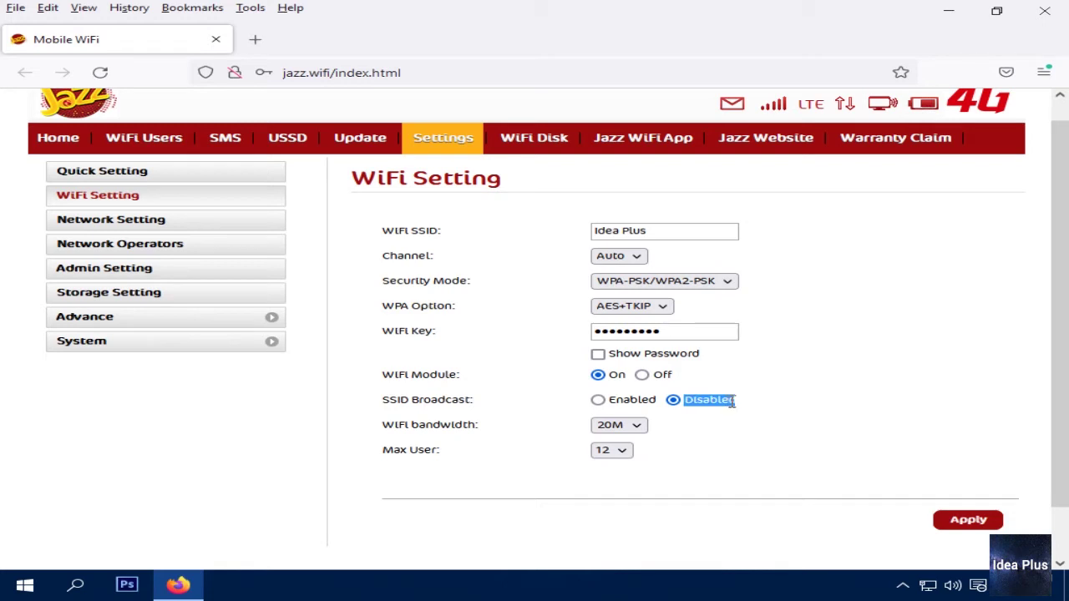
left_click(732, 401)
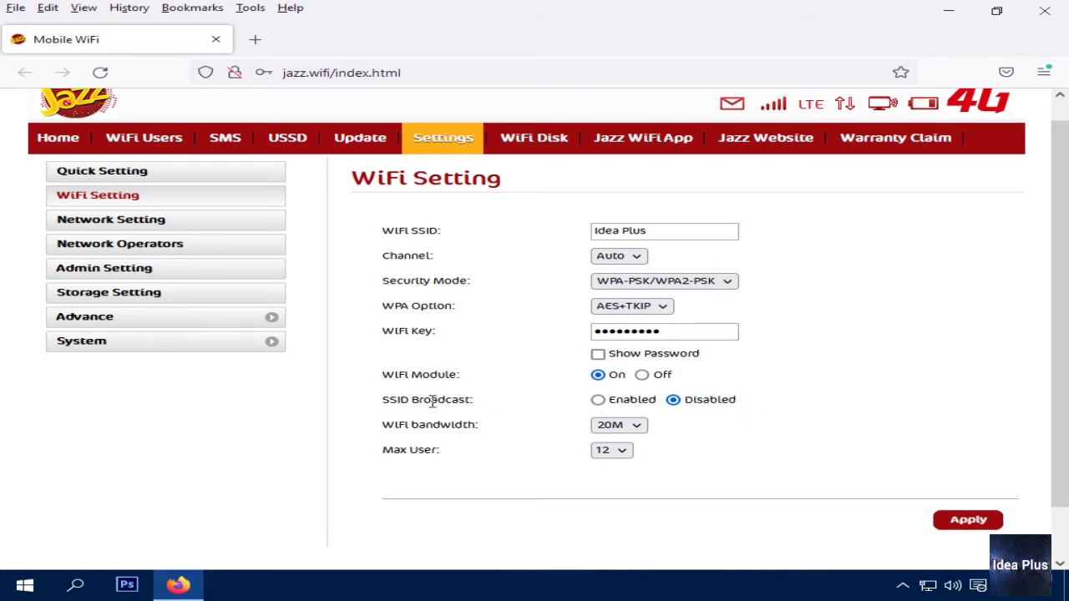
left_click_drag(473, 402, 382, 403)
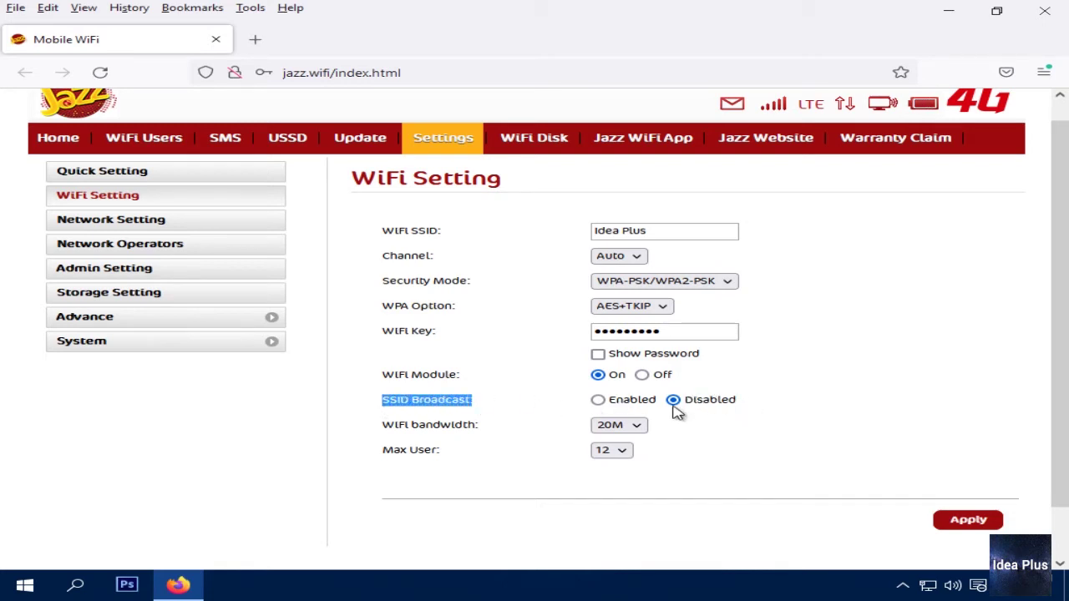
left_click(723, 416)
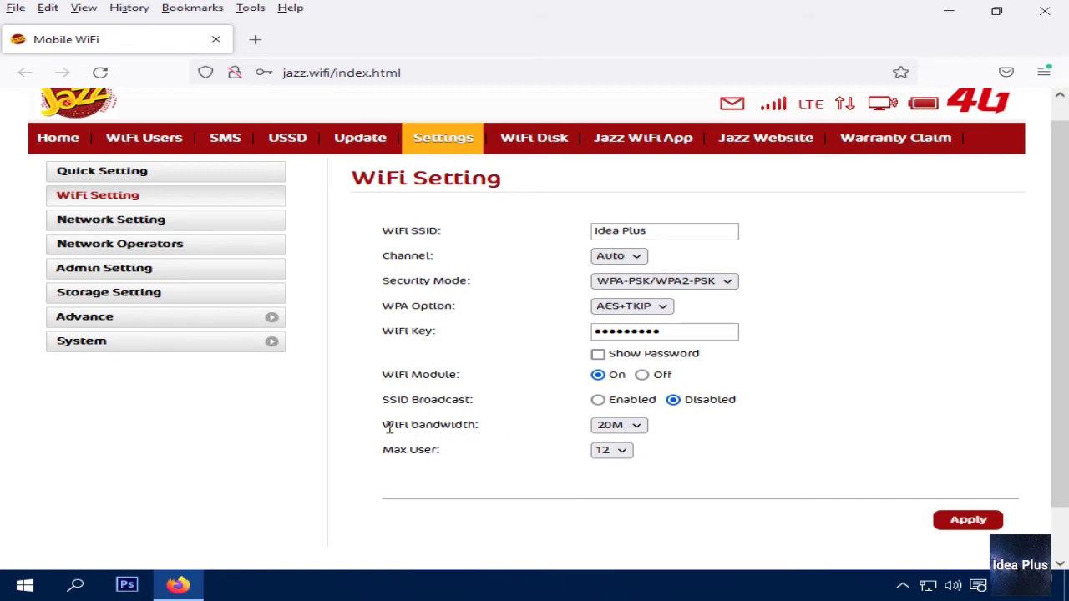
Try 40M and 20M WiFi bandwidth, then settle on Auto
left_click_drag(417, 431, 503, 435)
left_click(618, 426)
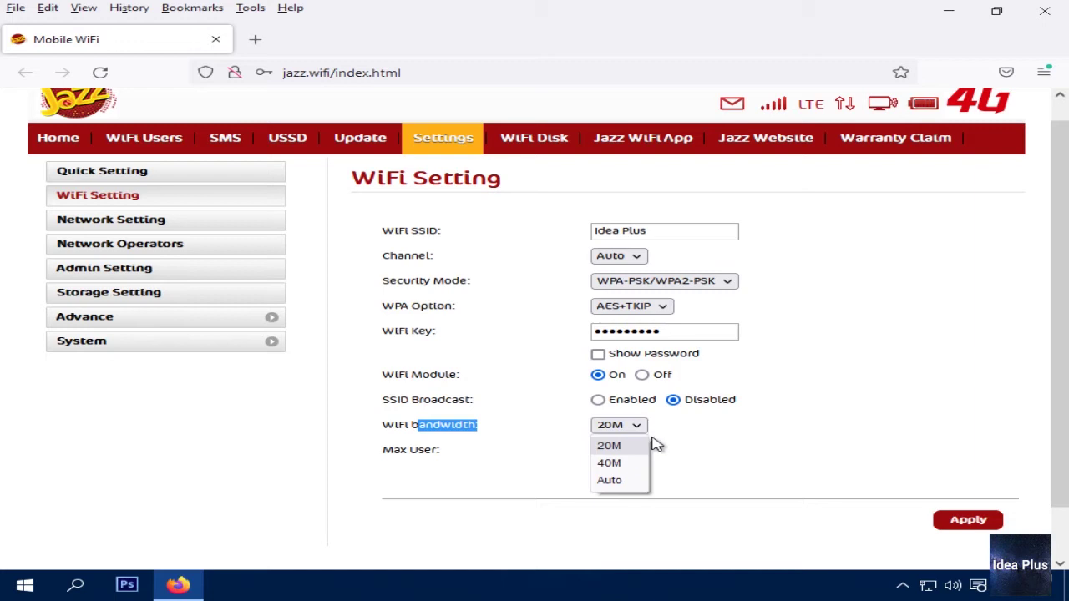
left_click(633, 464)
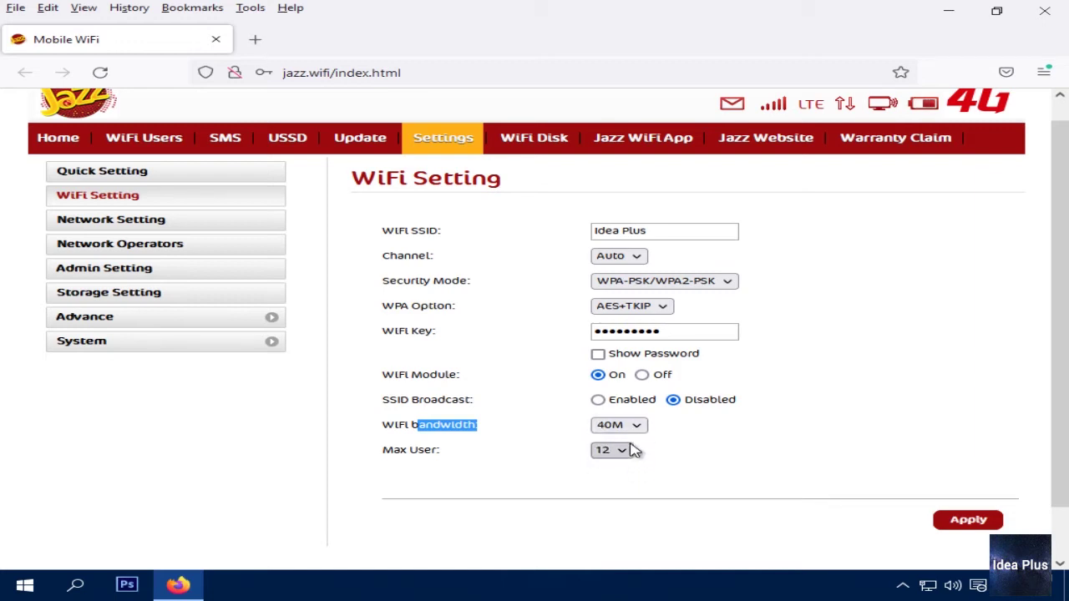
left_click(633, 425)
left_click(669, 433)
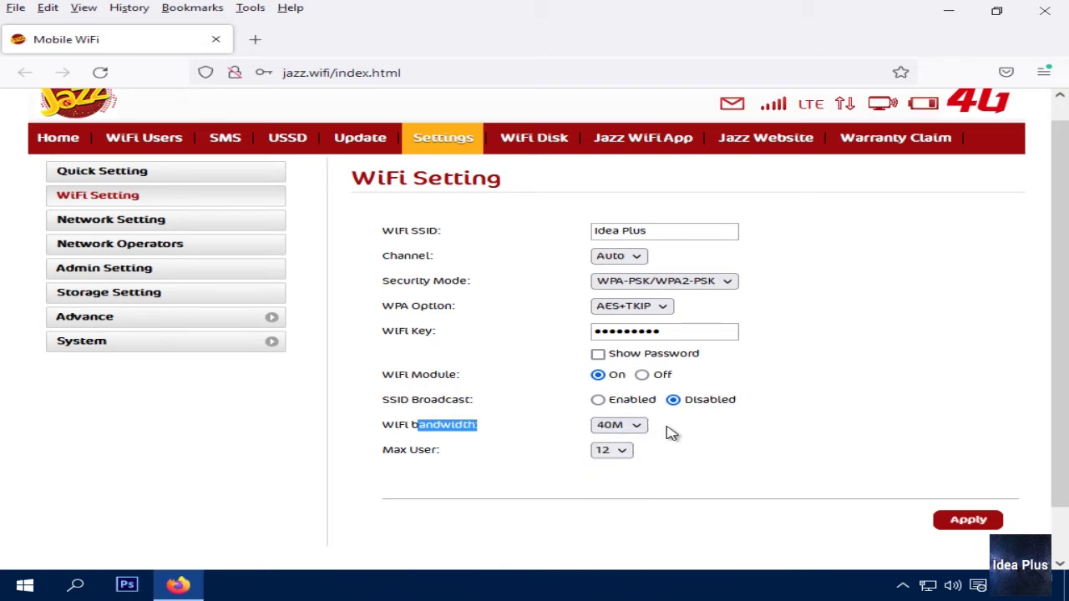
left_click(632, 427)
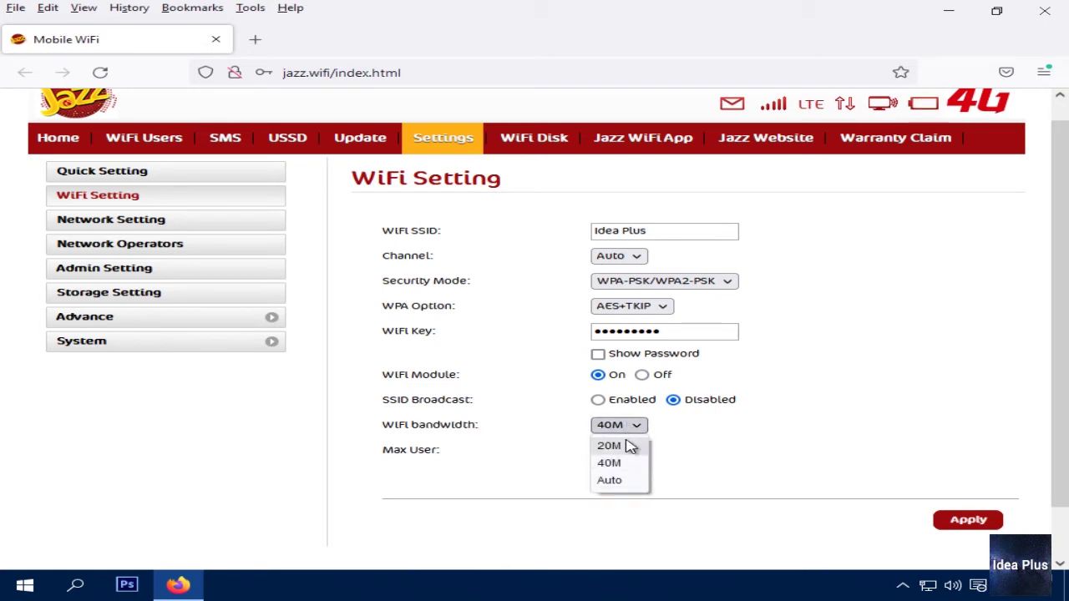
left_click(632, 448)
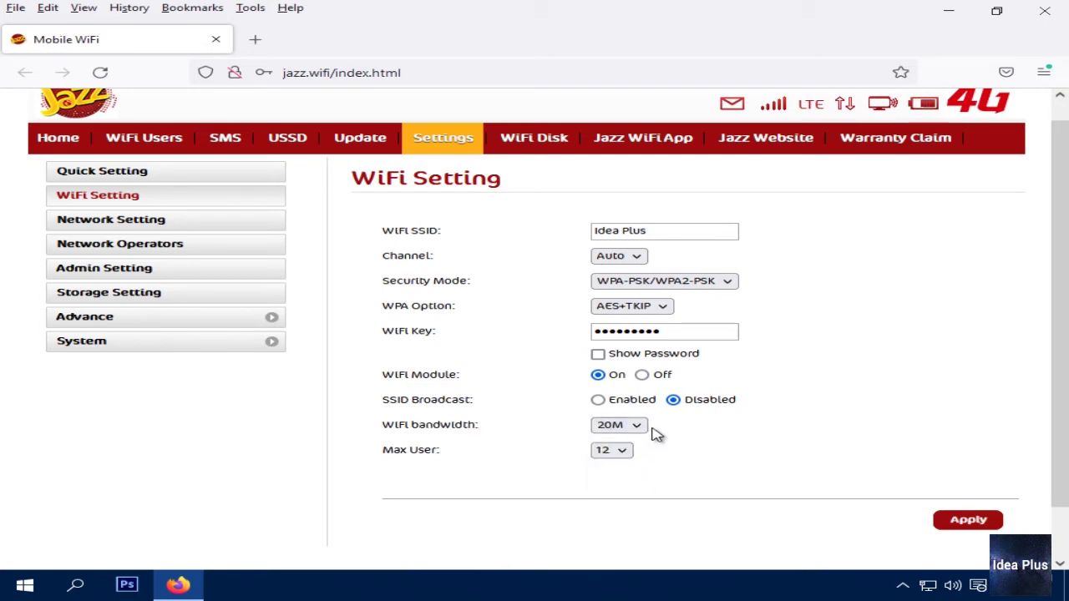
left_click(640, 427)
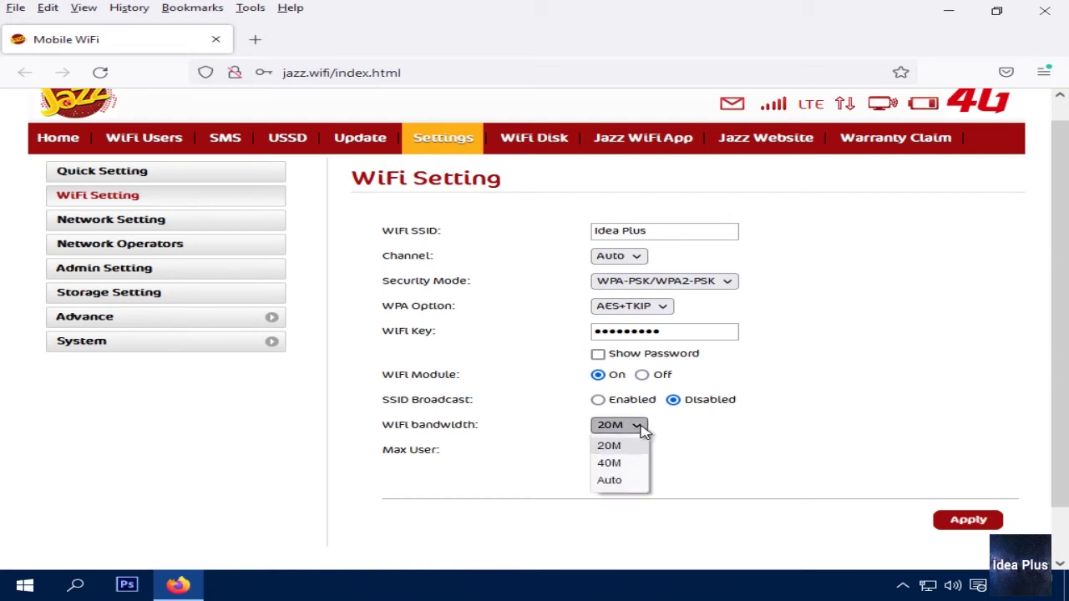
left_click(632, 480)
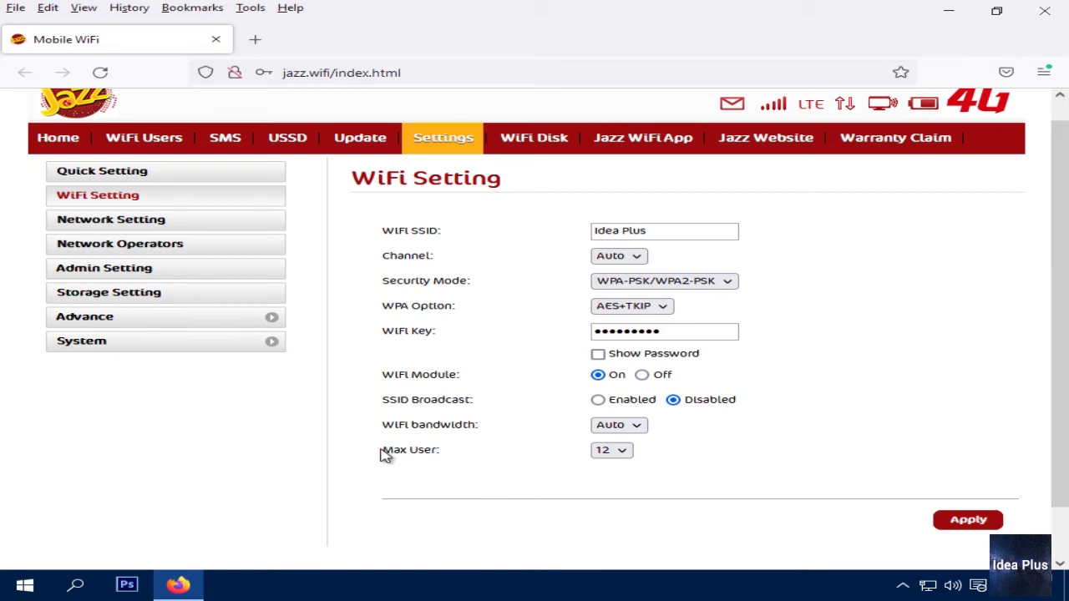
left_click_drag(382, 452, 446, 458)
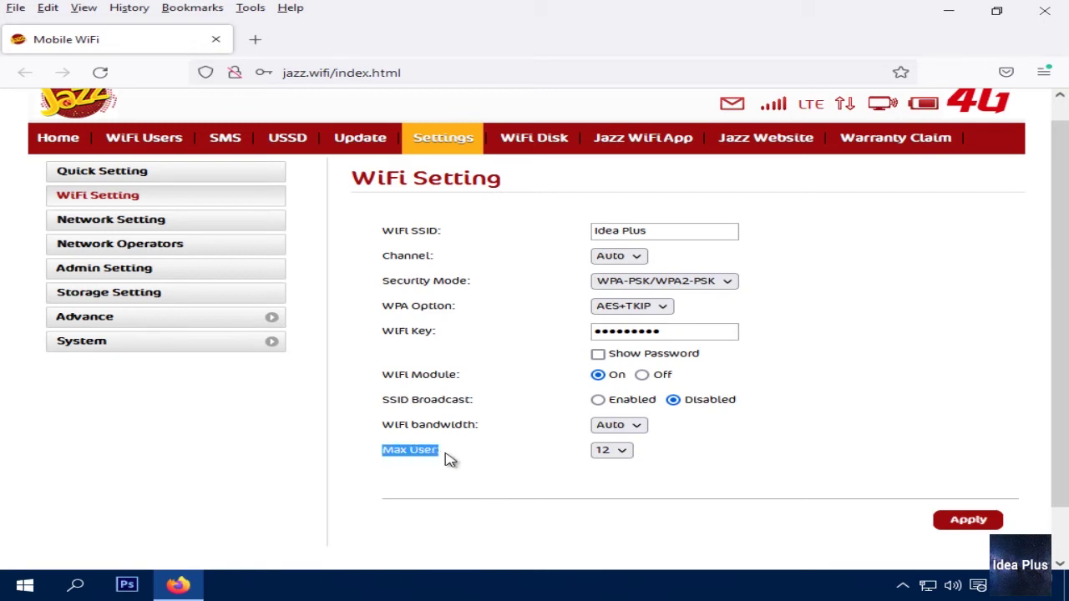
Set Max User to 4 and review the WiFi setting labels
left_click(626, 453)
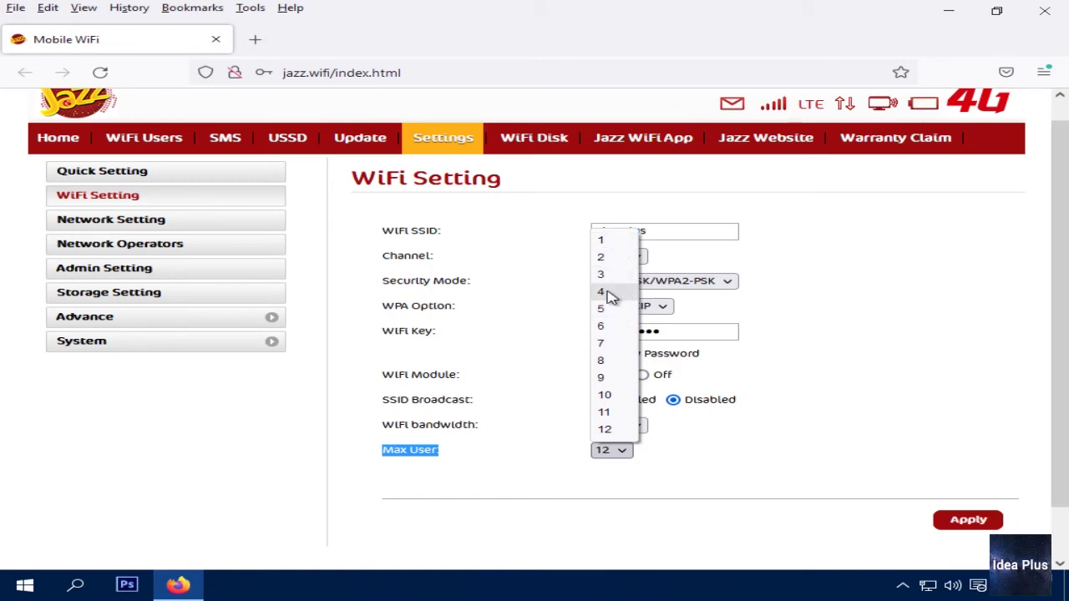
left_click(610, 298)
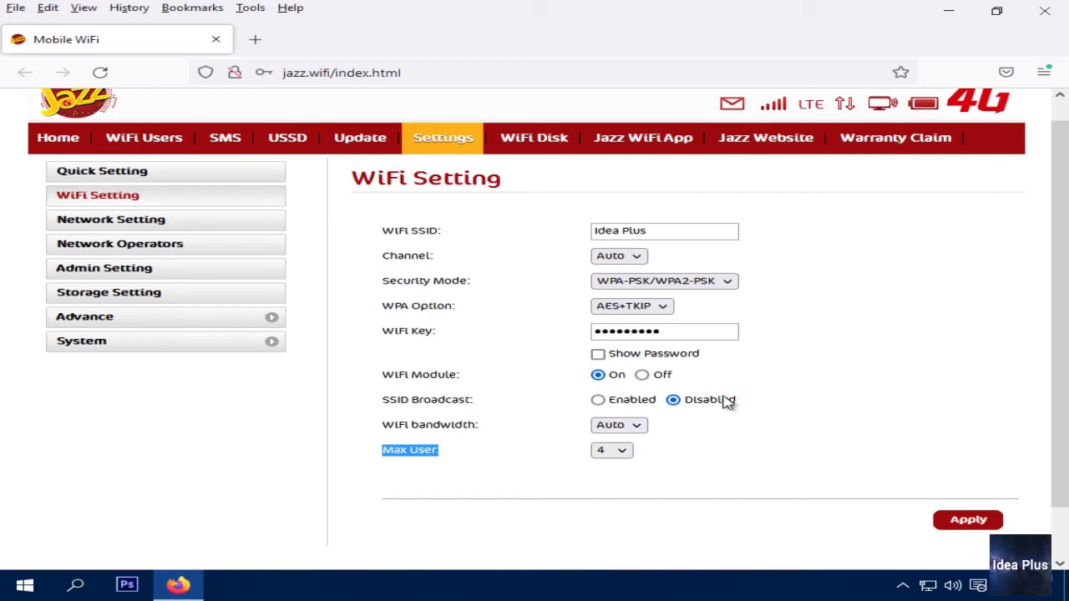
left_click_drag(382, 228, 571, 465)
left_click(508, 377)
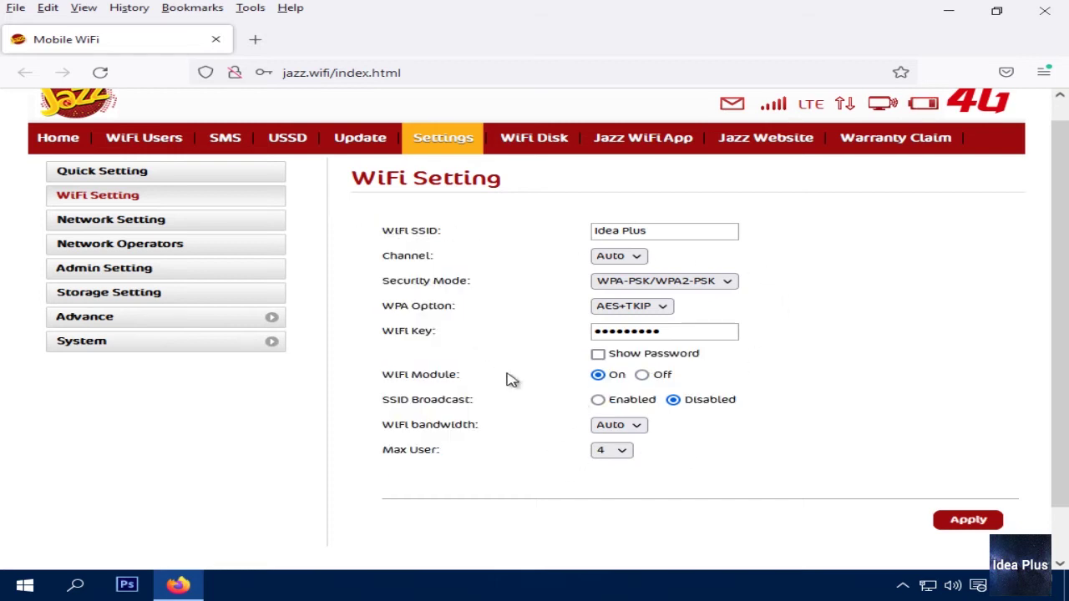
left_click_drag(381, 229, 812, 479)
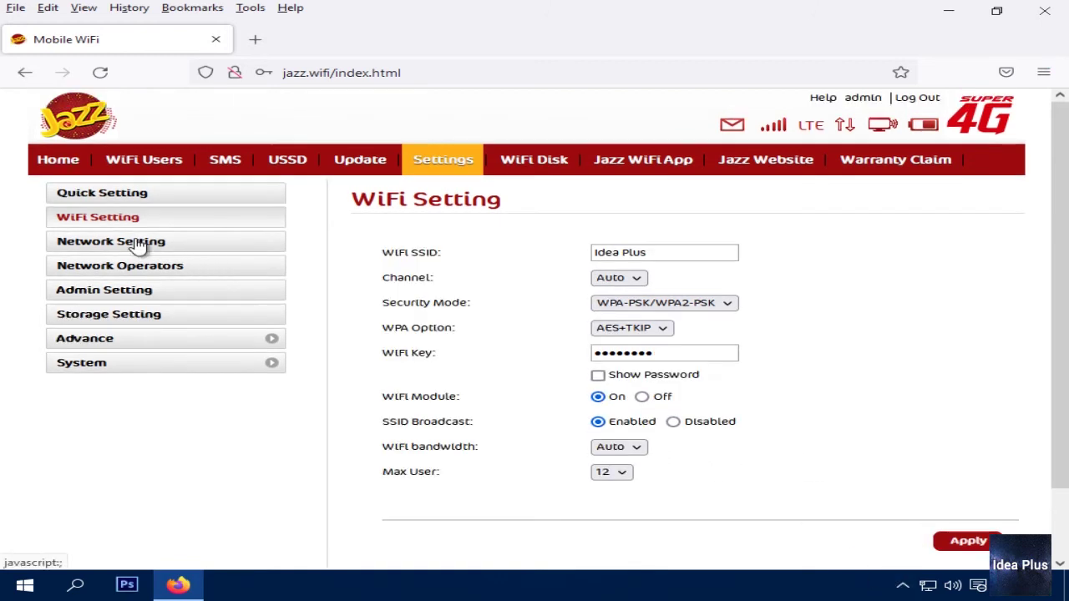
Open Network Setting and change the network mode to 4G only, then 2G only
left_click(143, 243)
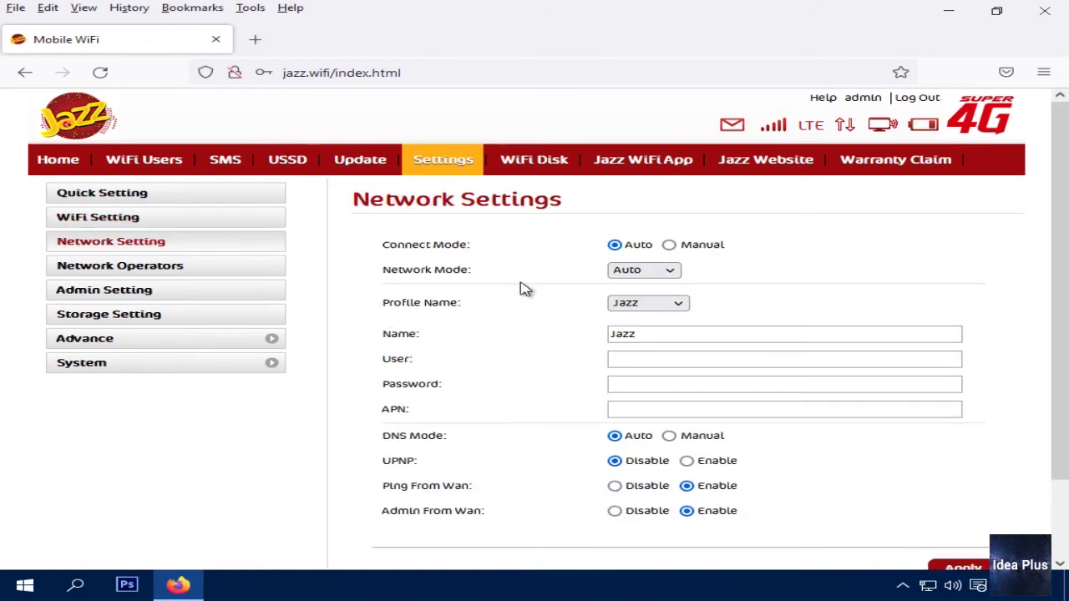
scroll(530, 337, "down", 2)
scroll(532, 337, "up", 1)
scroll(526, 333, "up", 1)
left_click(665, 273)
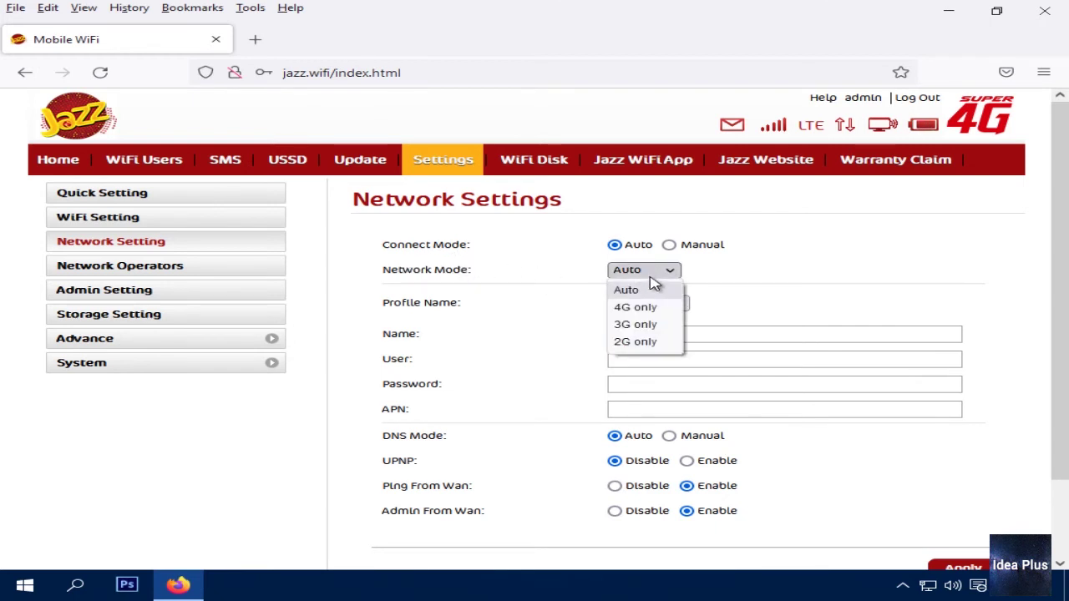
left_click(664, 310)
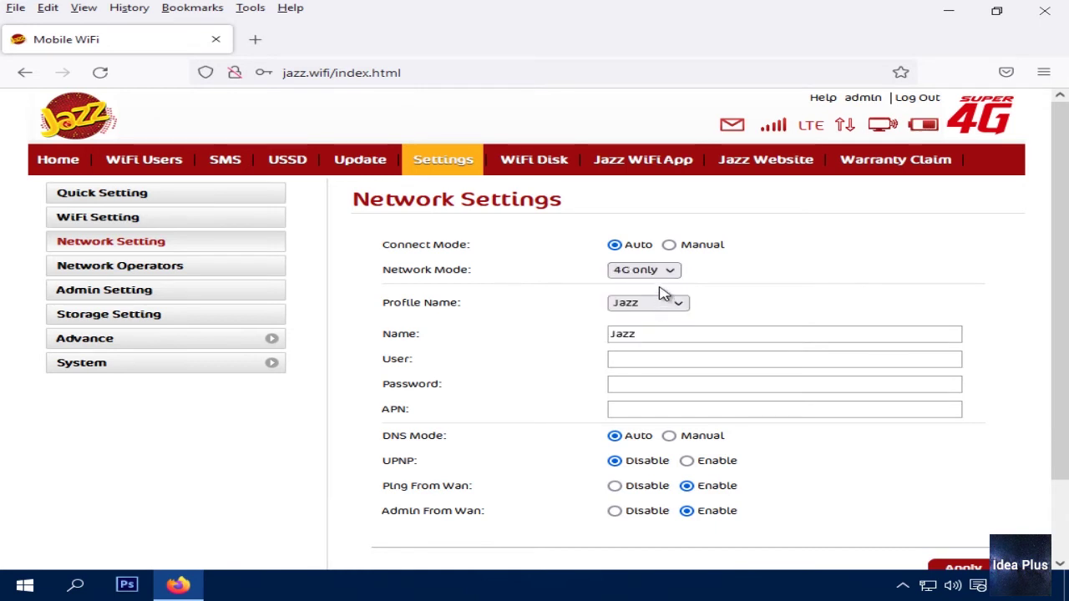
left_click(649, 271)
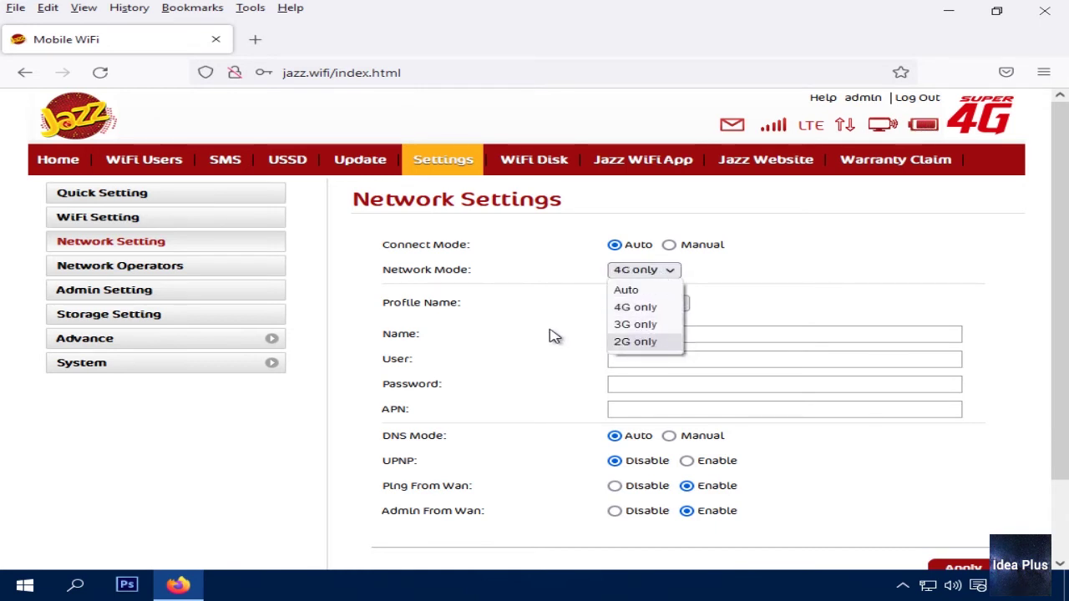
left_click(647, 342)
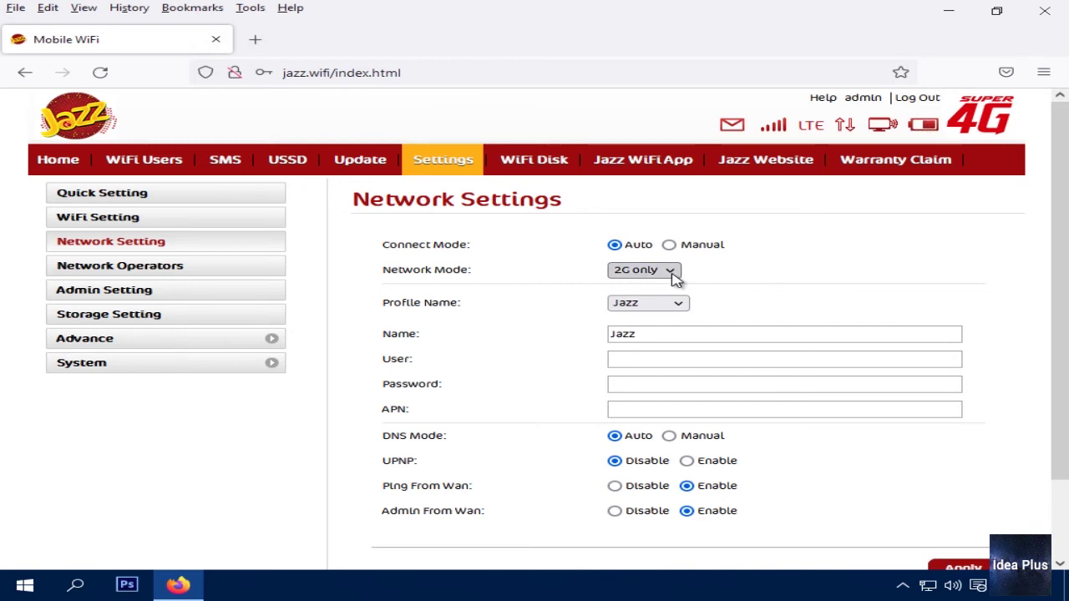
Recheck the Network Mode list, leaving it on 2G only
left_click(663, 274)
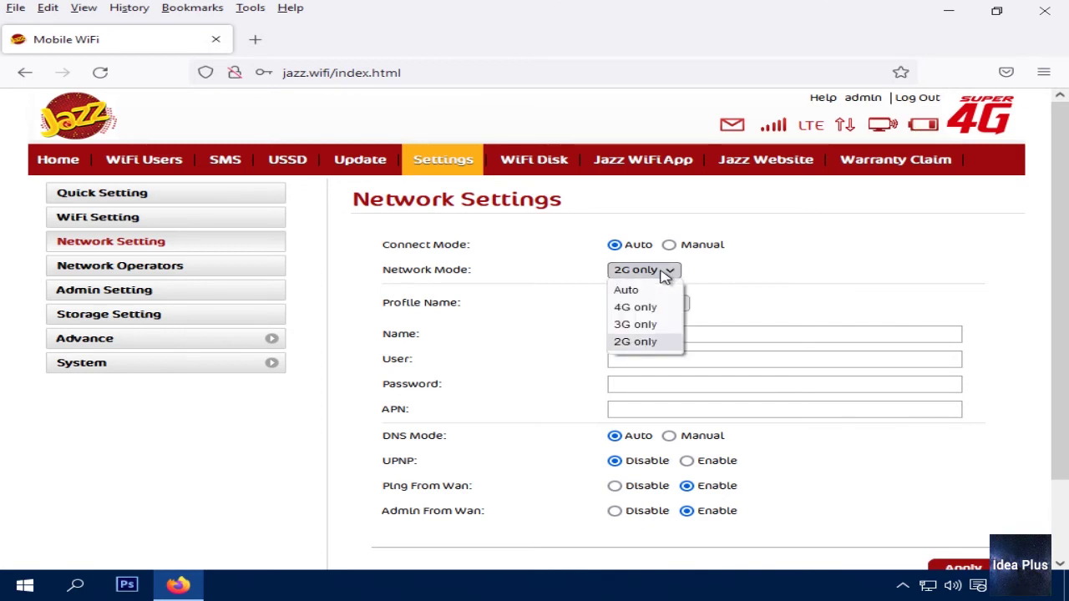
left_click(708, 276)
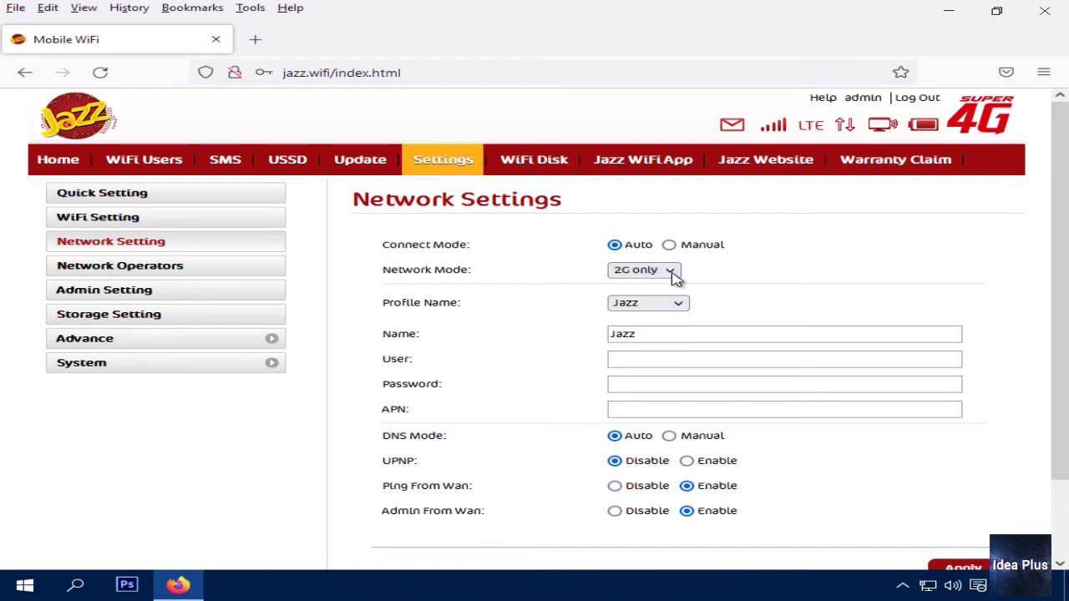
left_click(673, 276)
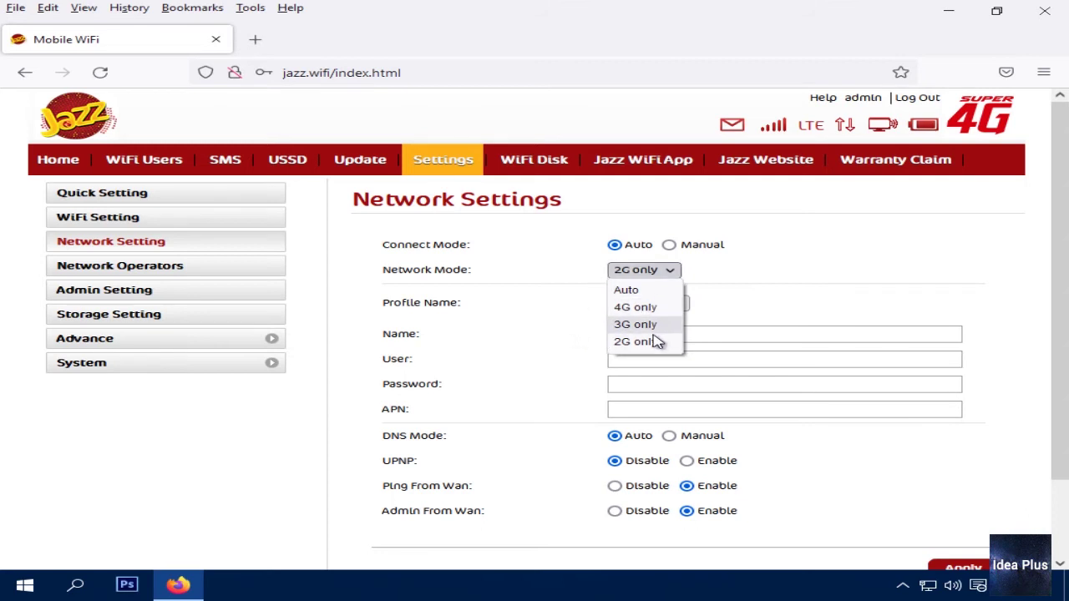
left_click(651, 348)
left_click(644, 271)
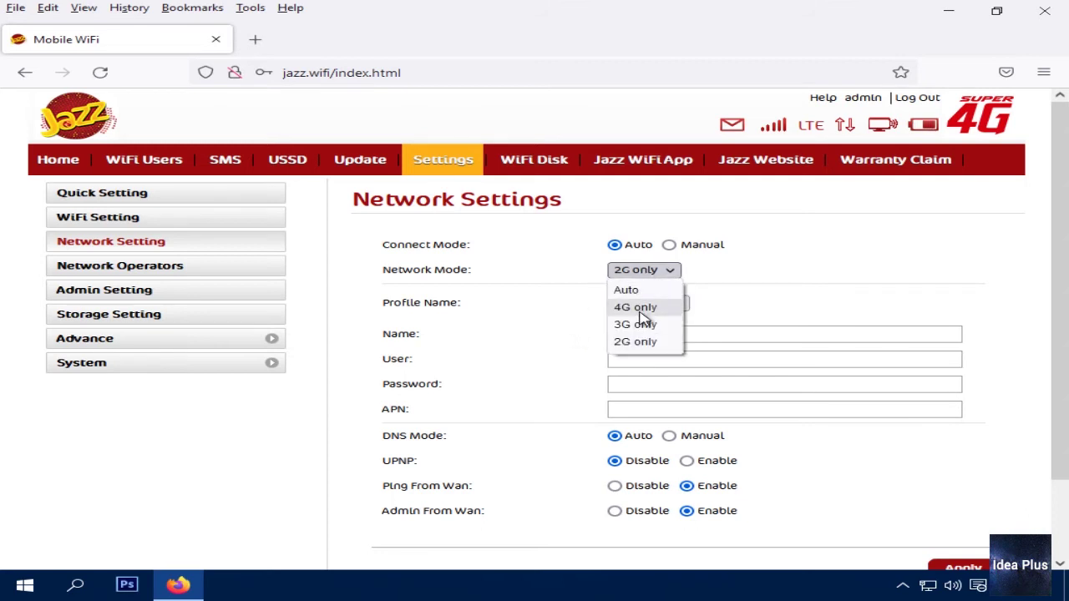
left_click(568, 329)
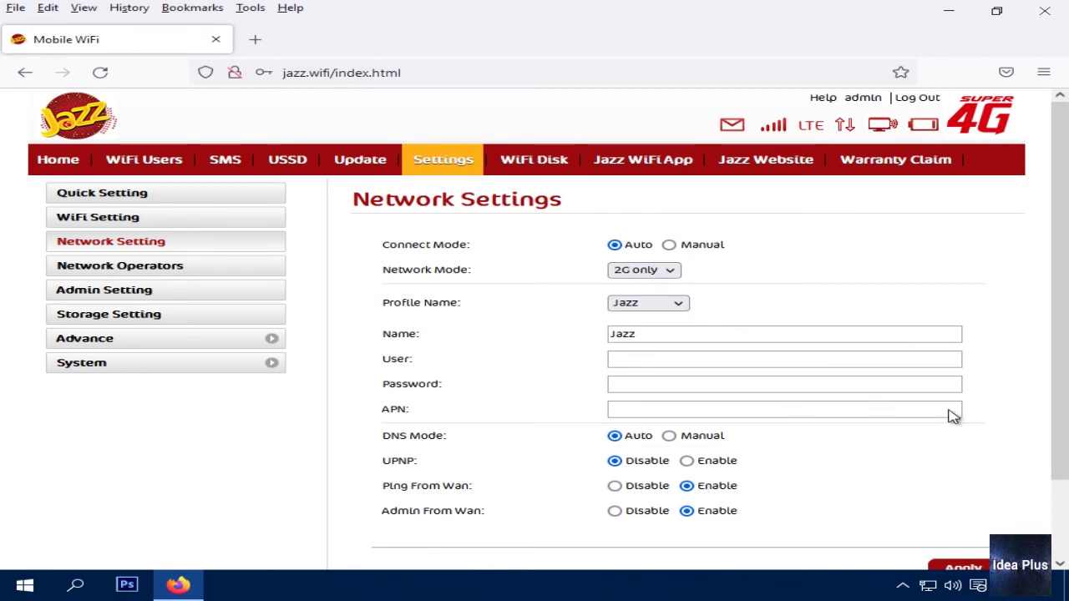
scroll(952, 415, "down", 2)
scroll(992, 485, "up", 2)
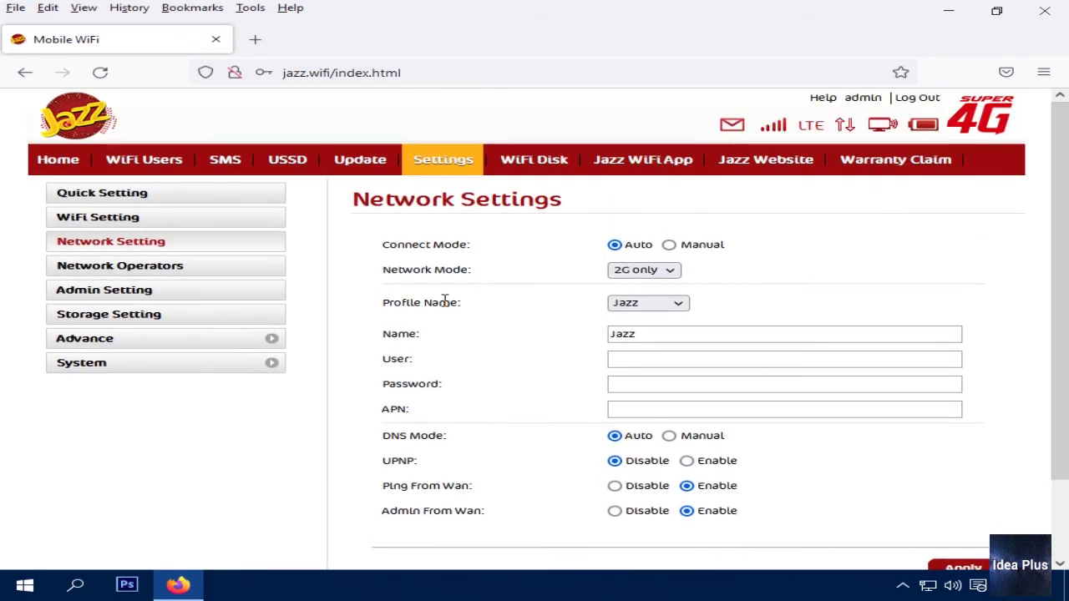
left_click_drag(383, 269, 493, 275)
left_click(527, 280)
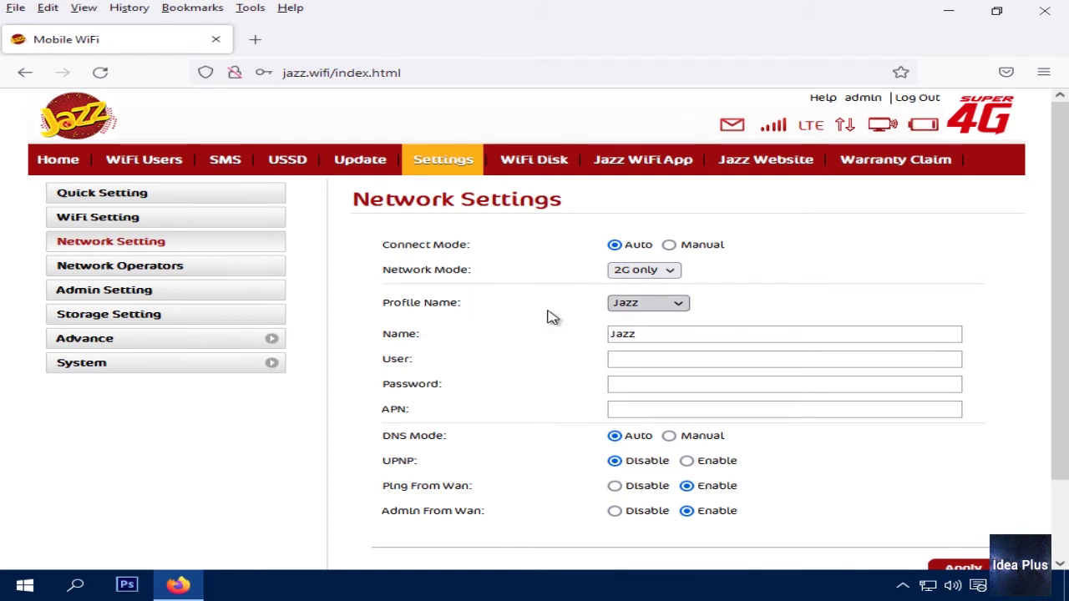
left_click(652, 306)
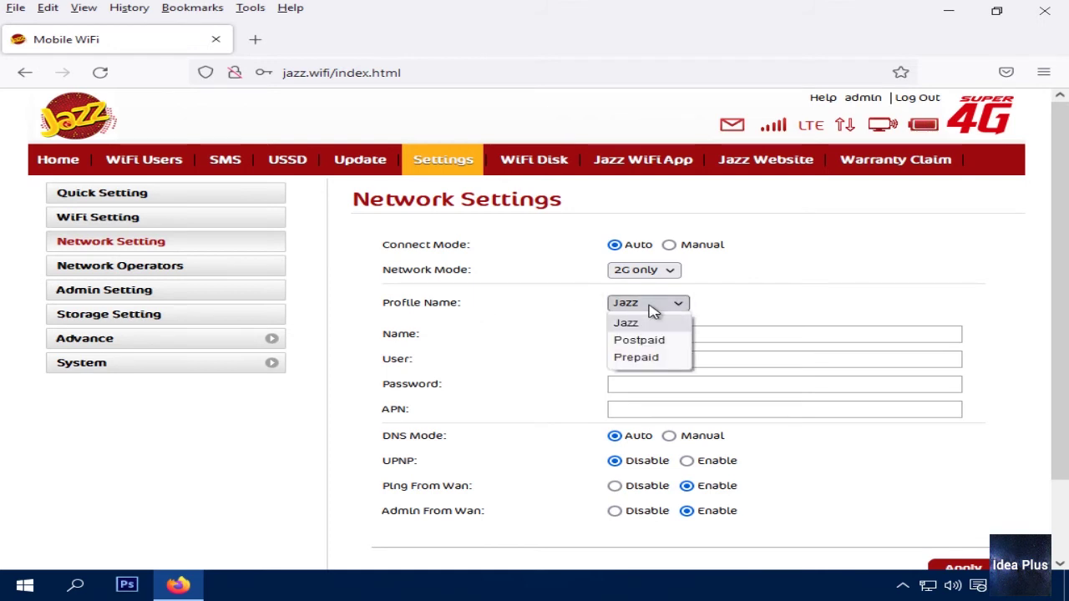
left_click(654, 307)
left_click(678, 306)
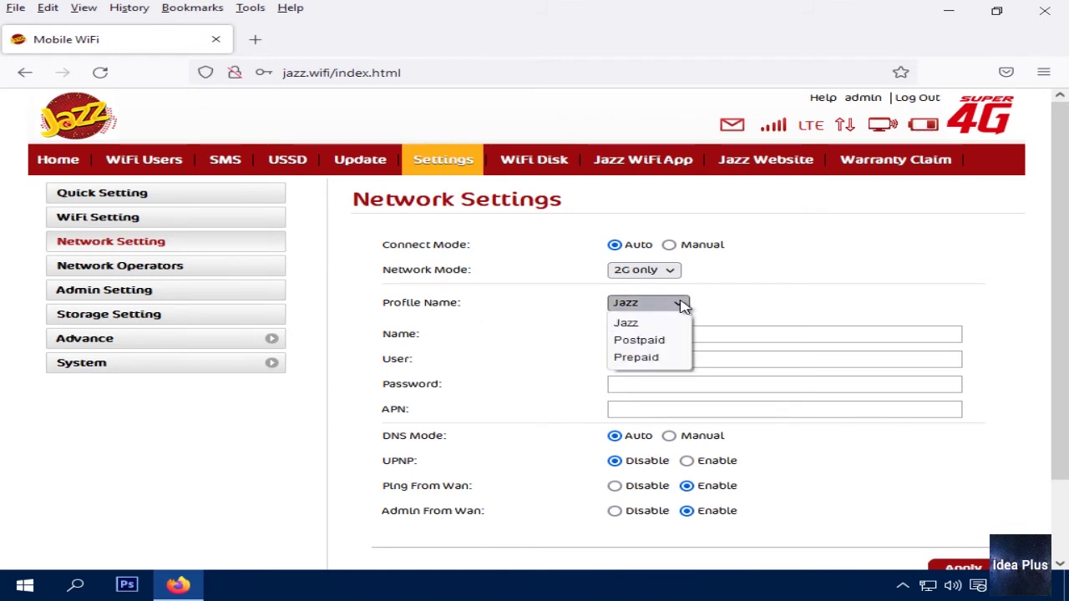
left_click(574, 318)
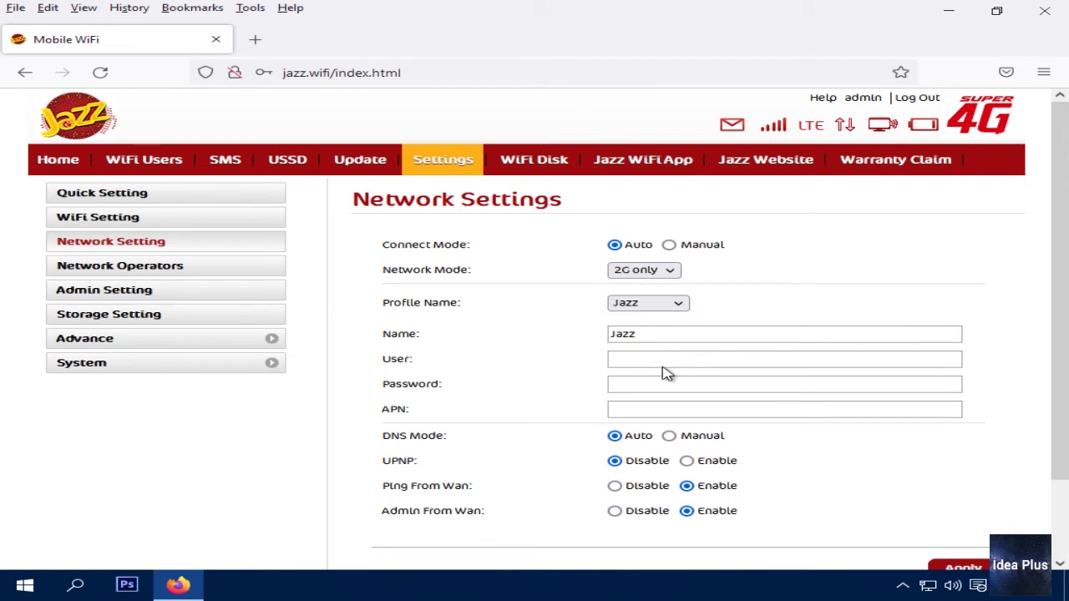
left_click(663, 309)
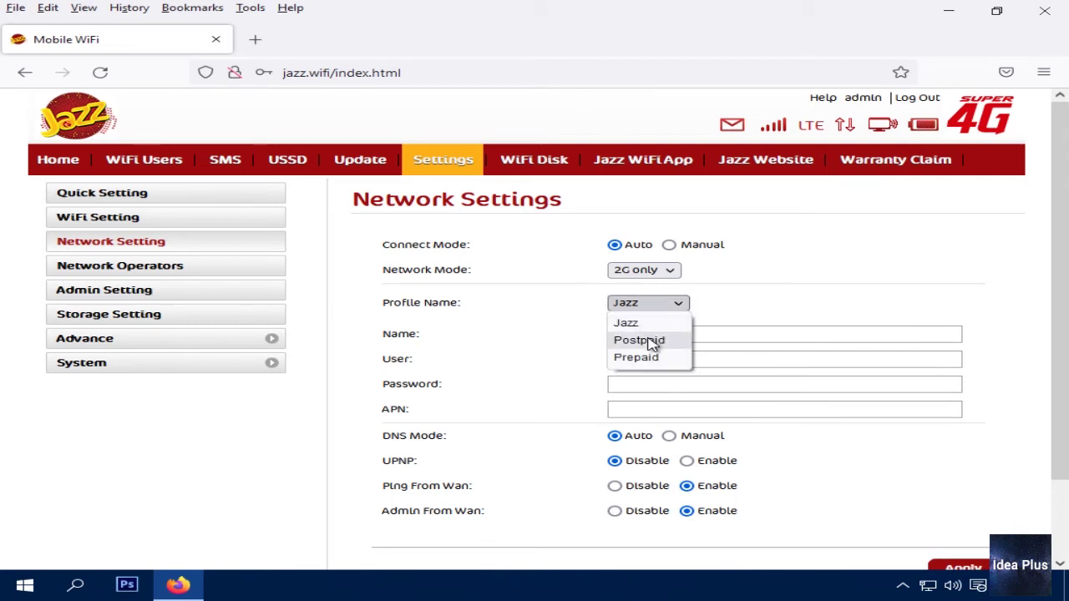
left_click(651, 340)
left_click(660, 360)
left_click(655, 385)
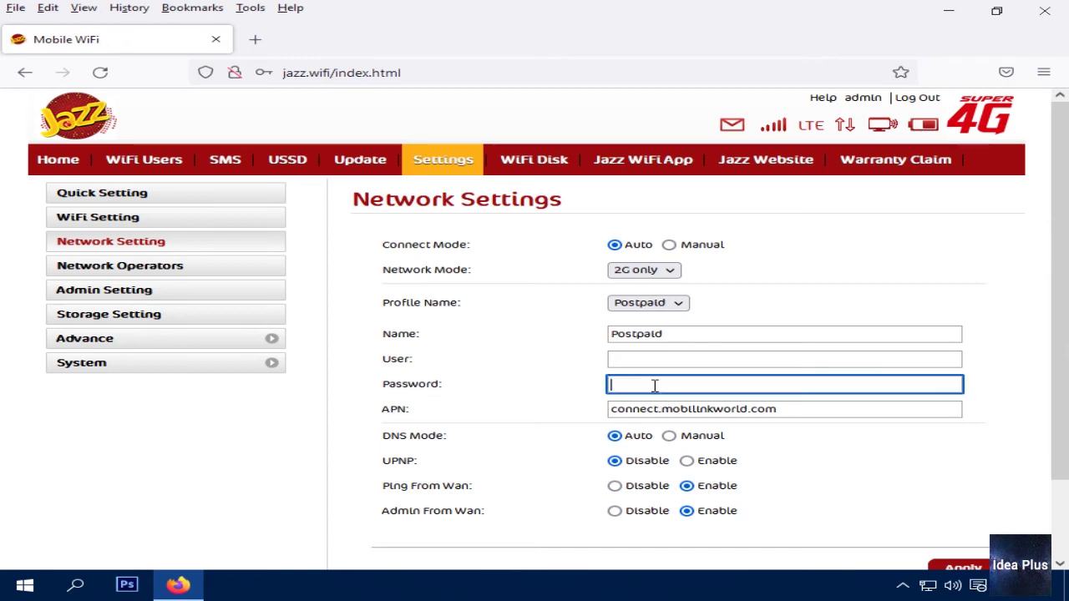
left_click(647, 303)
left_click(649, 322)
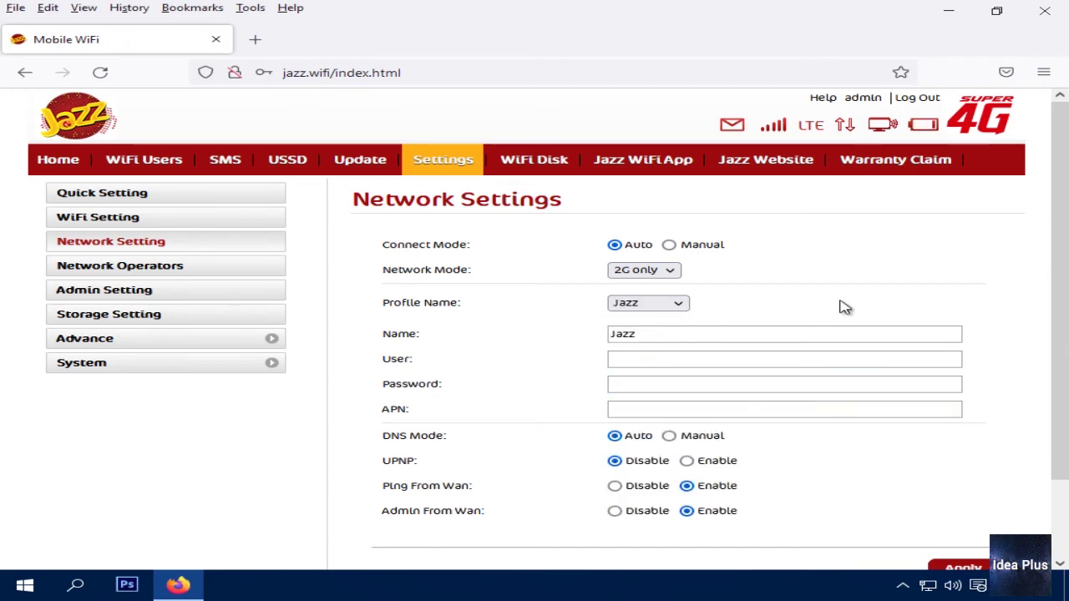
scroll(841, 306, "down", 2)
scroll(863, 325, "up", 2)
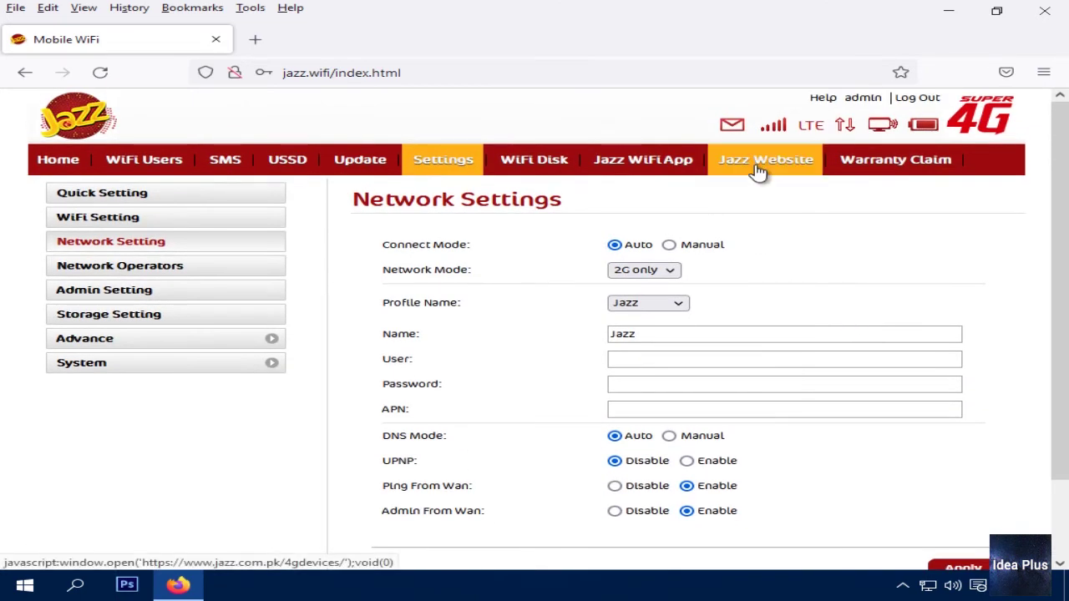
scroll(1061, 289, "down", 1)
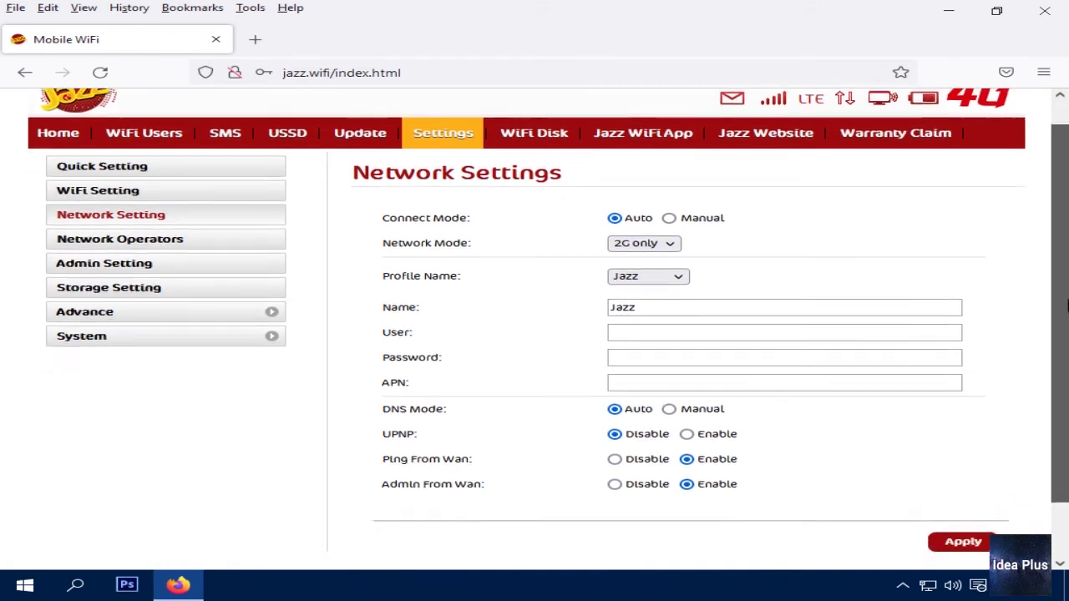
scroll(1002, 284, "up", 1)
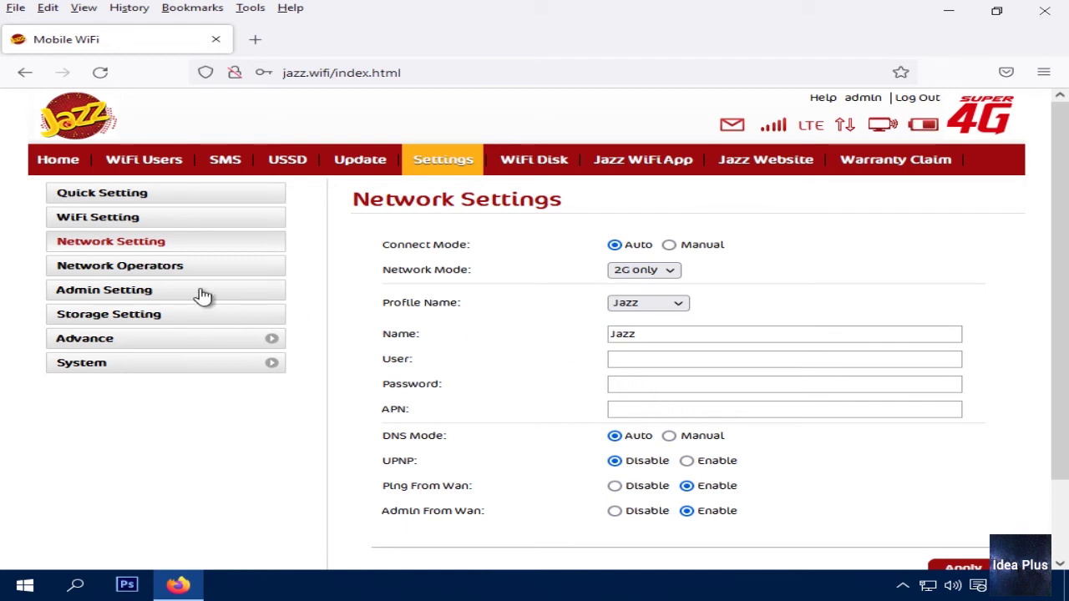
Open Network Operators and enable data roaming
left_click(143, 266)
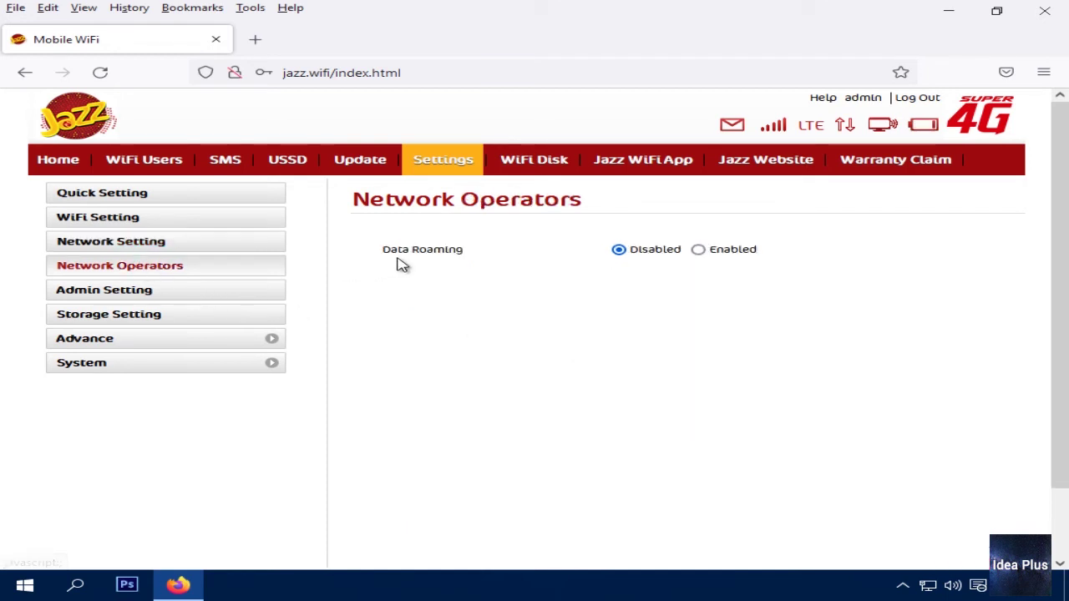
left_click(698, 250)
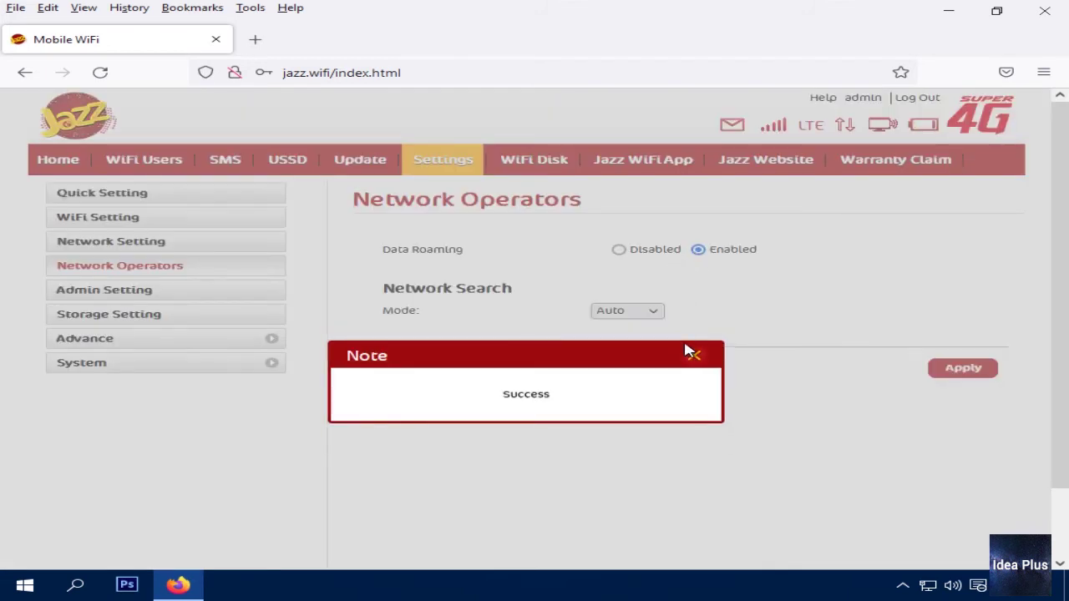
left_click(694, 357)
Switch the network search mode to Manual and back to Auto
left_click(652, 311)
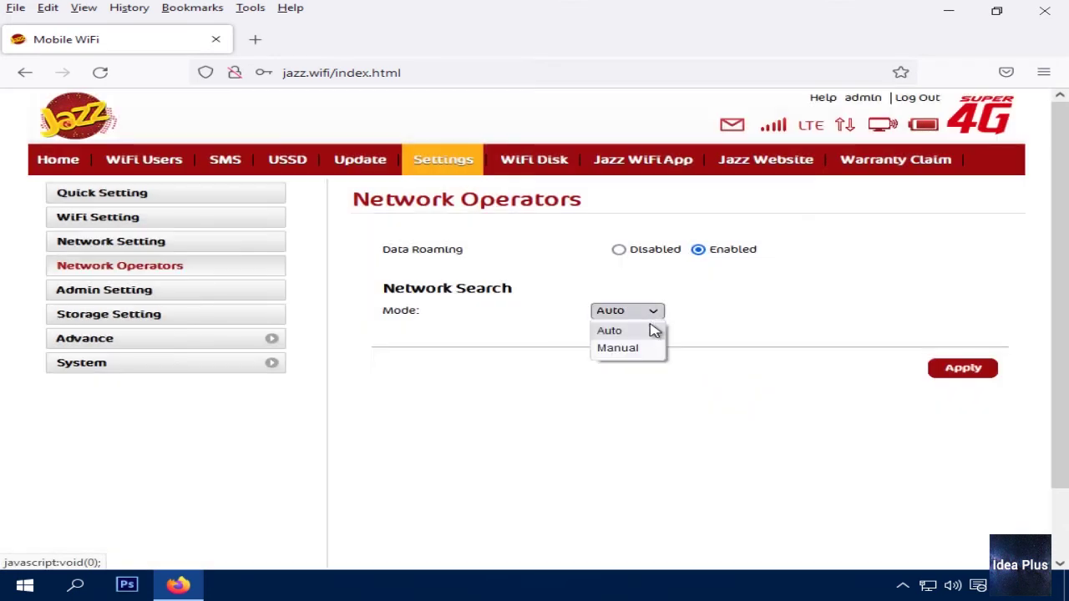
left_click(654, 328)
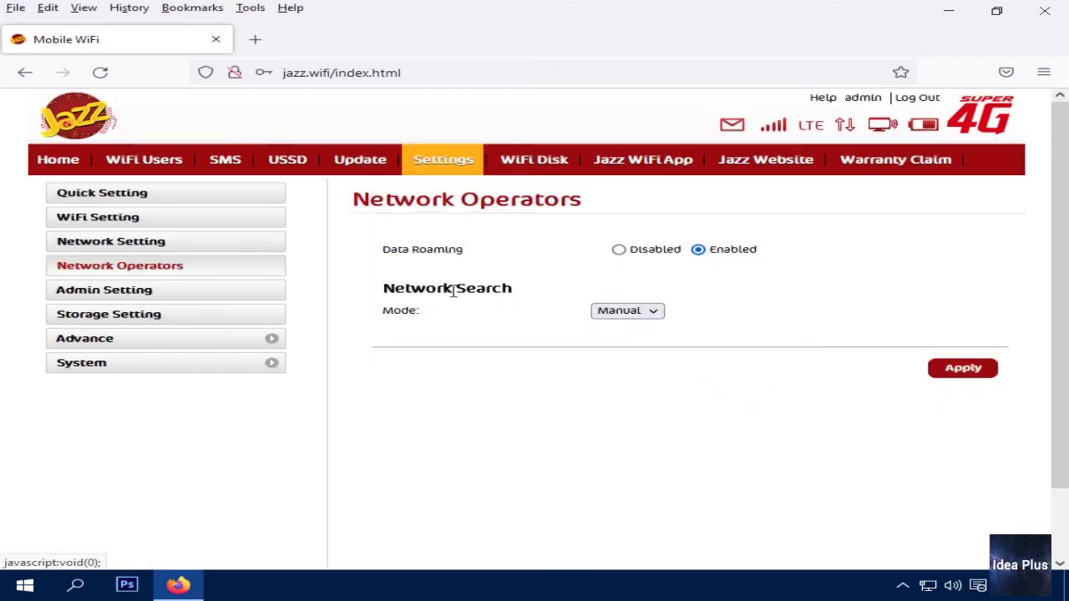
left_click(628, 310)
left_click(628, 348)
left_click(639, 312)
left_click(623, 331)
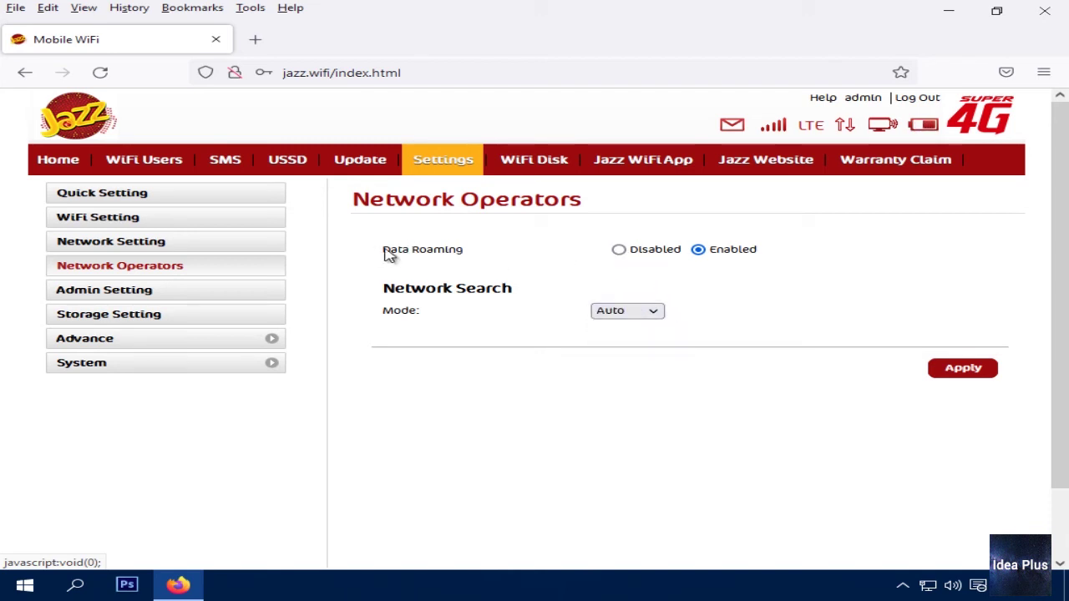
Disable data roaming again and go to the Admin Setting page
left_click_drag(386, 255, 493, 257)
left_click(495, 257)
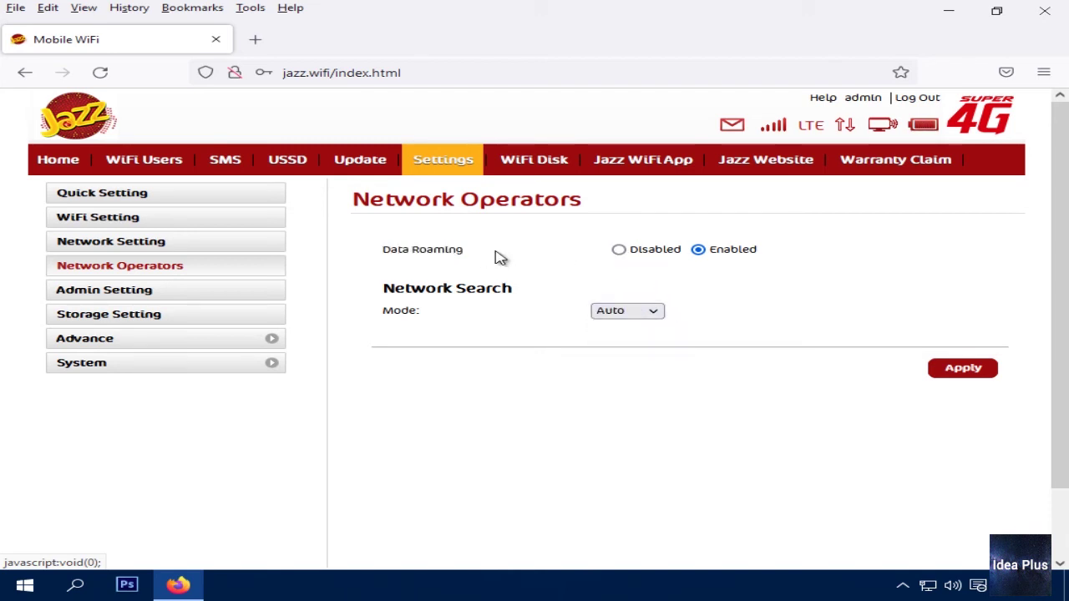
left_click(626, 254)
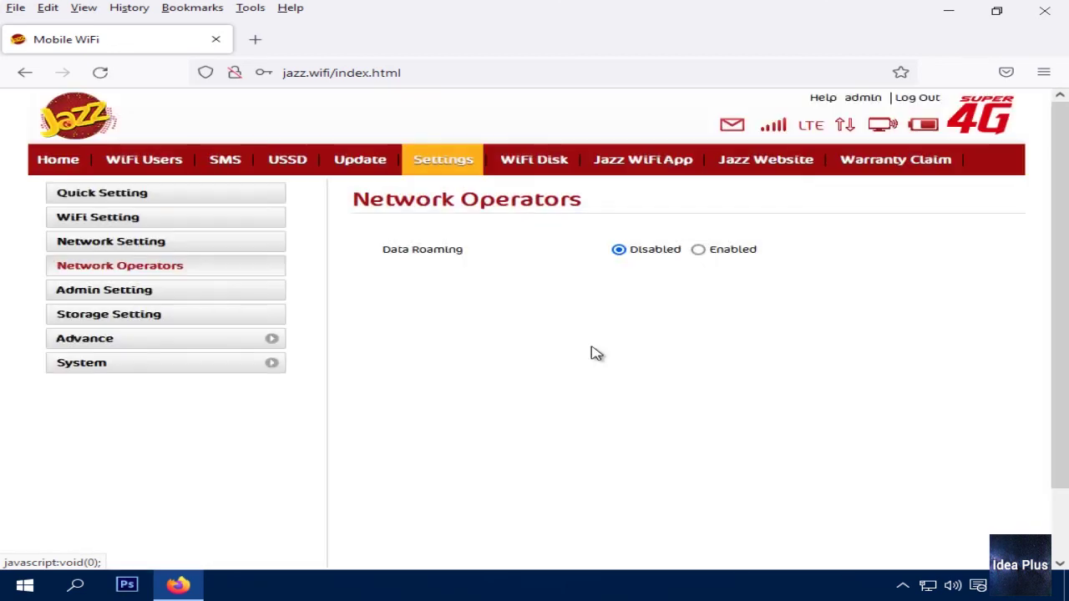
left_click(140, 299)
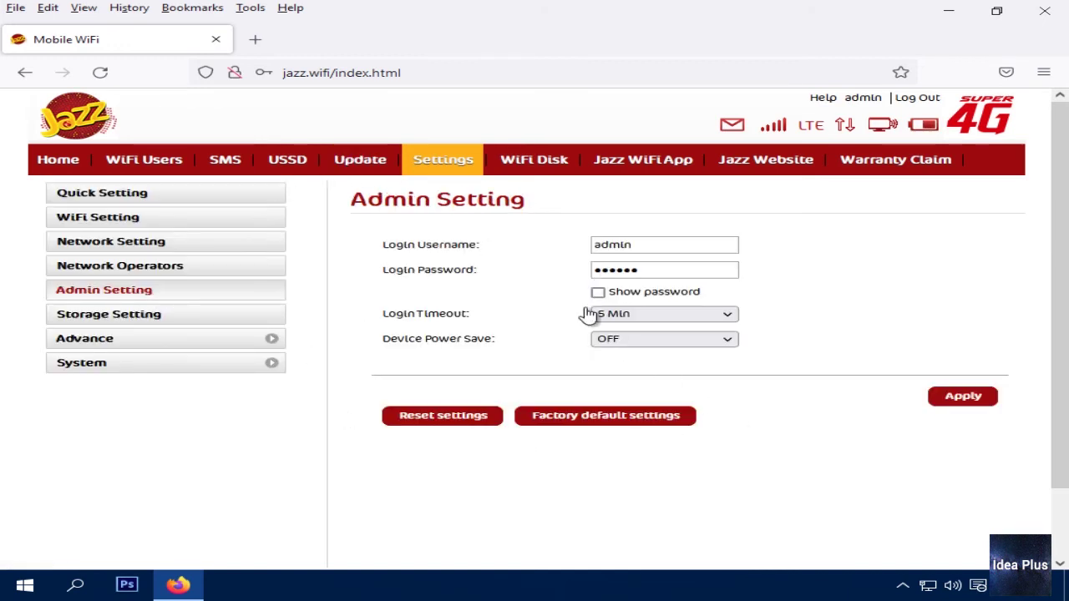
Reveal the admin login password and inspect the username and password fields
left_click(669, 253)
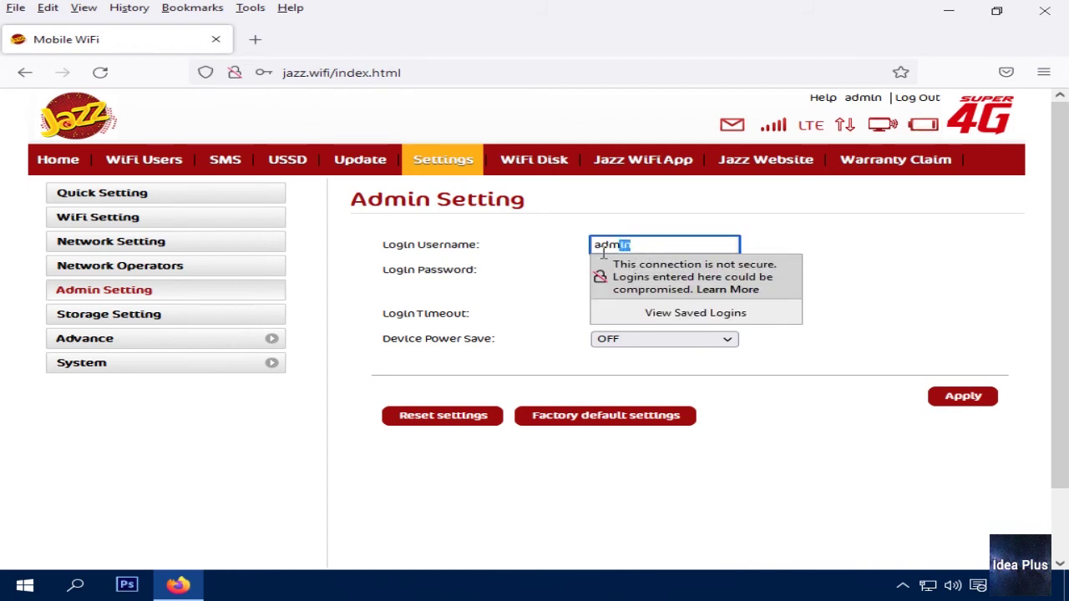
left_click(559, 265)
double_click(649, 247)
left_click(538, 299)
left_click(598, 293)
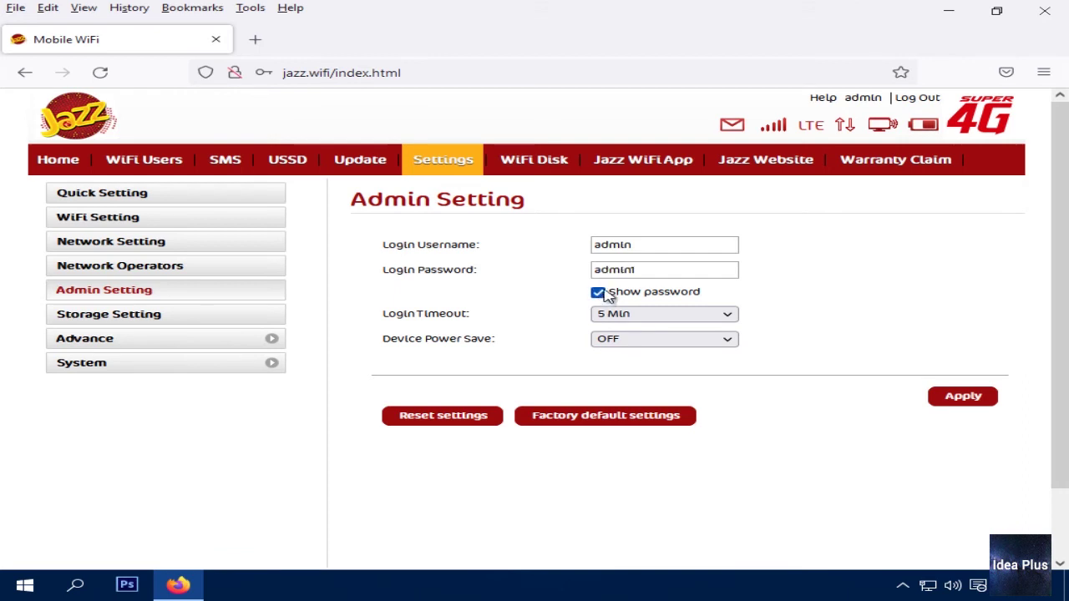
left_click_drag(638, 271, 582, 284)
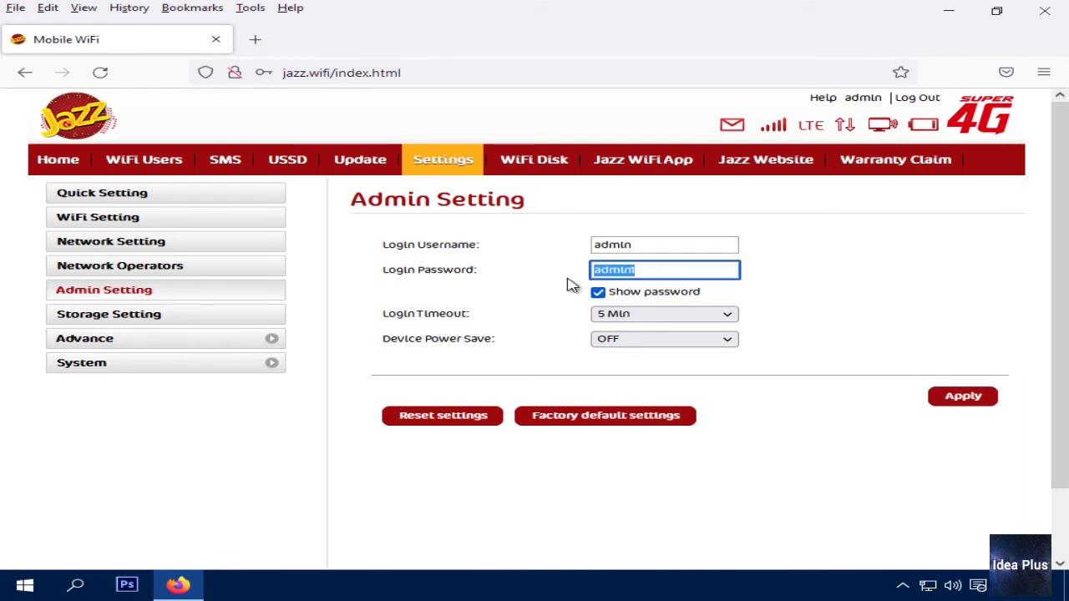
left_click(643, 246)
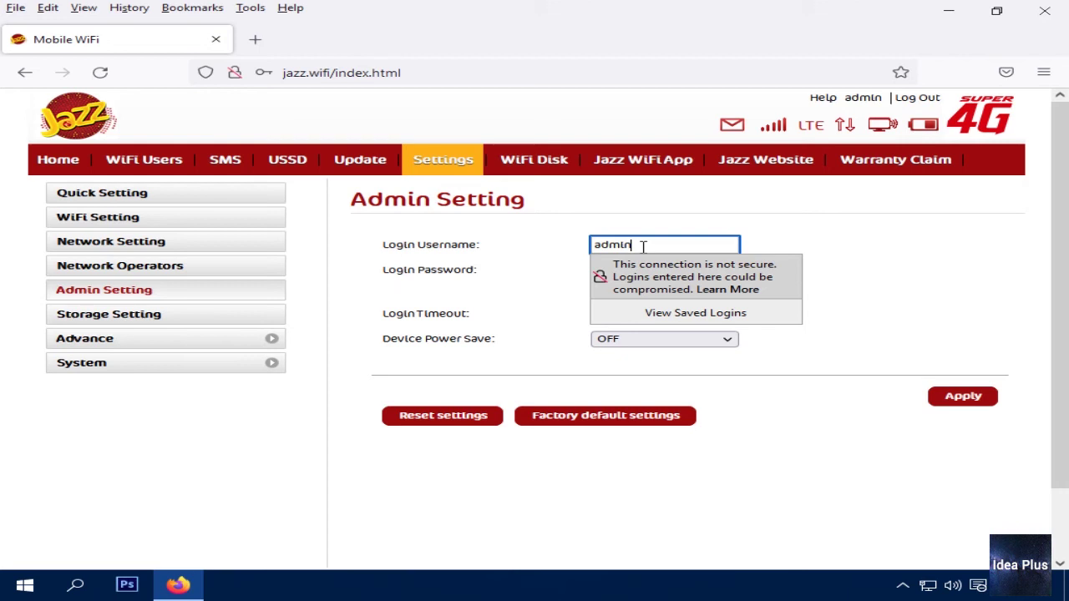
Browse the Login Timeout and Device Power Save lists without changing them
left_click(659, 314)
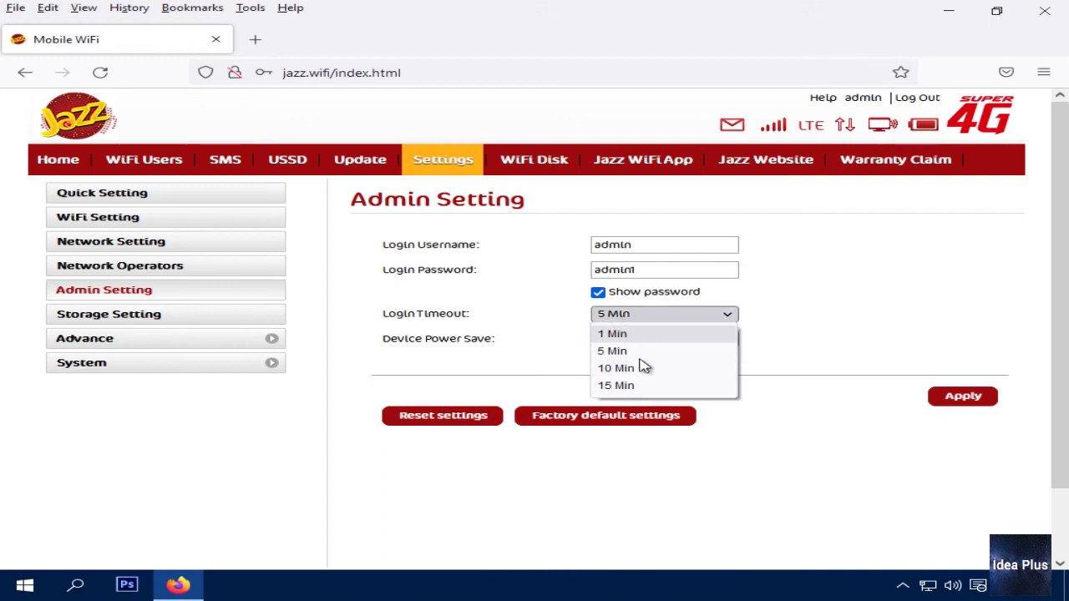
left_click(544, 362)
left_click(677, 346)
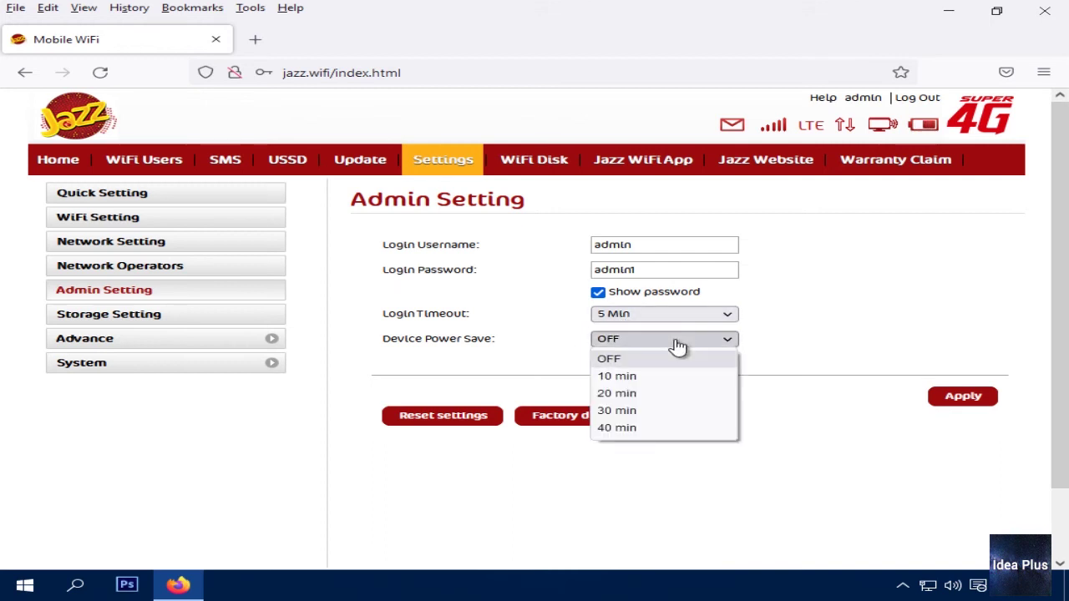
left_click(475, 345)
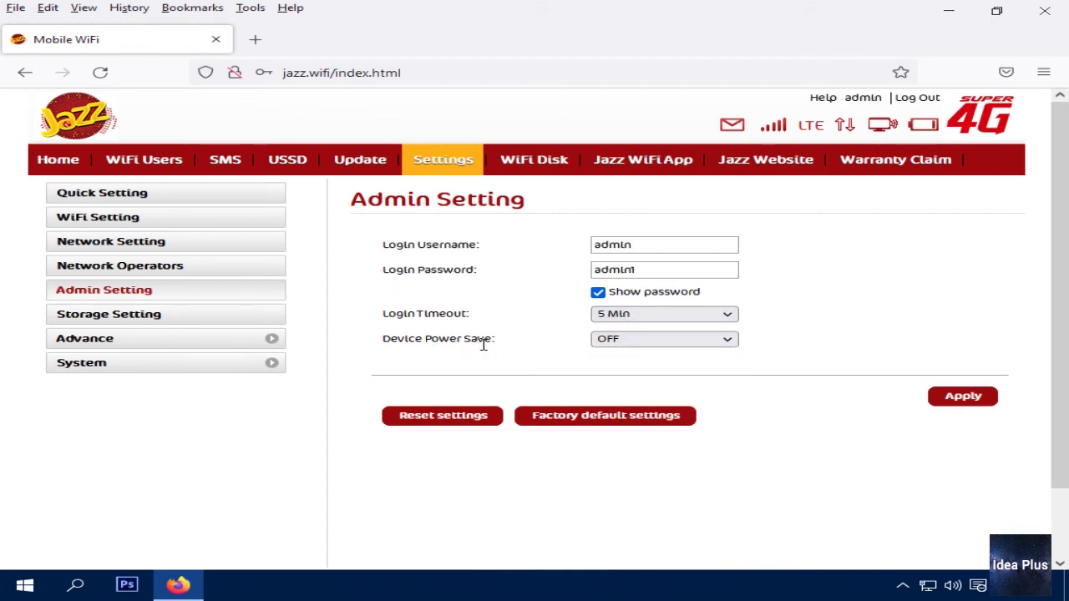
left_click(648, 343)
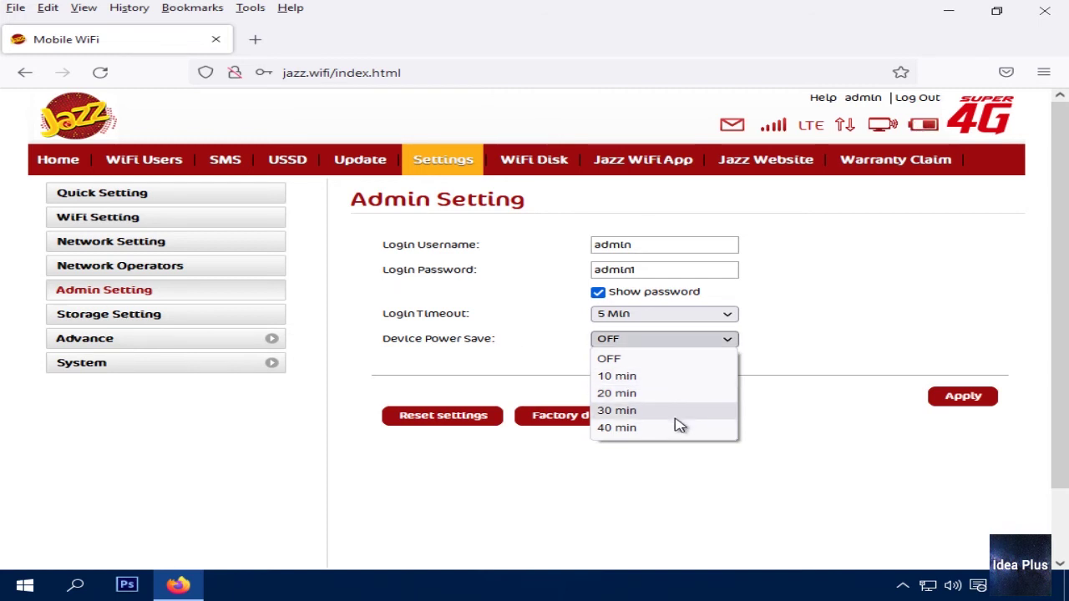
left_click(475, 338)
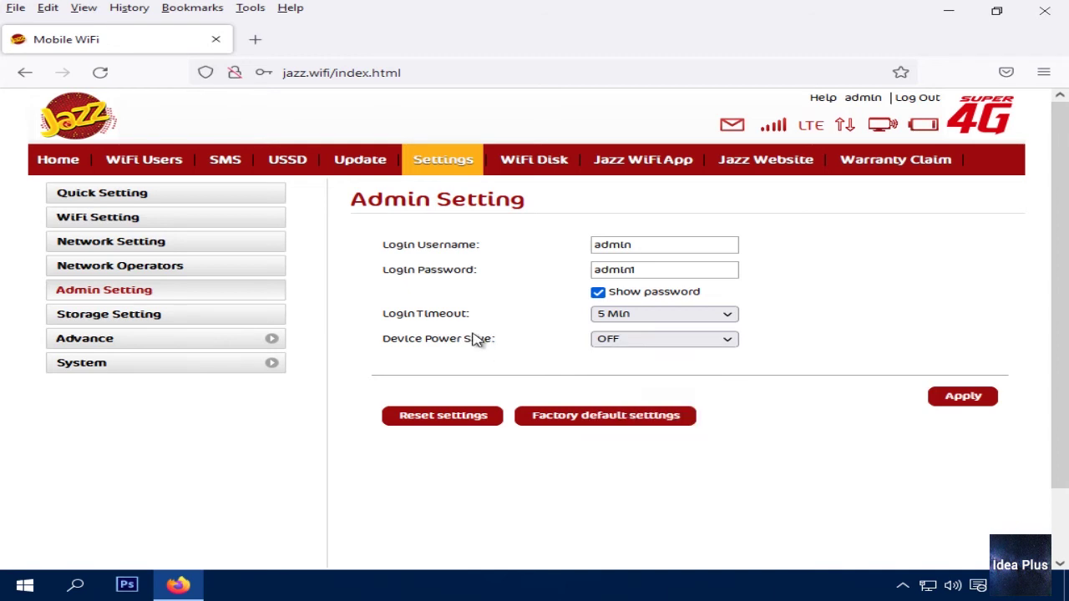
triple_click(442, 338)
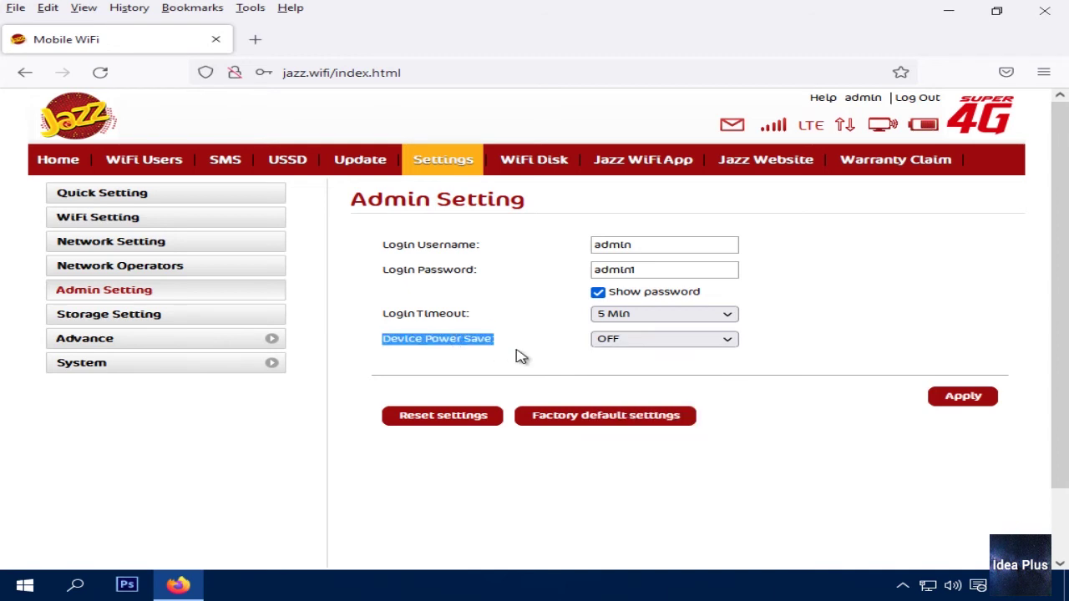
left_click(634, 343)
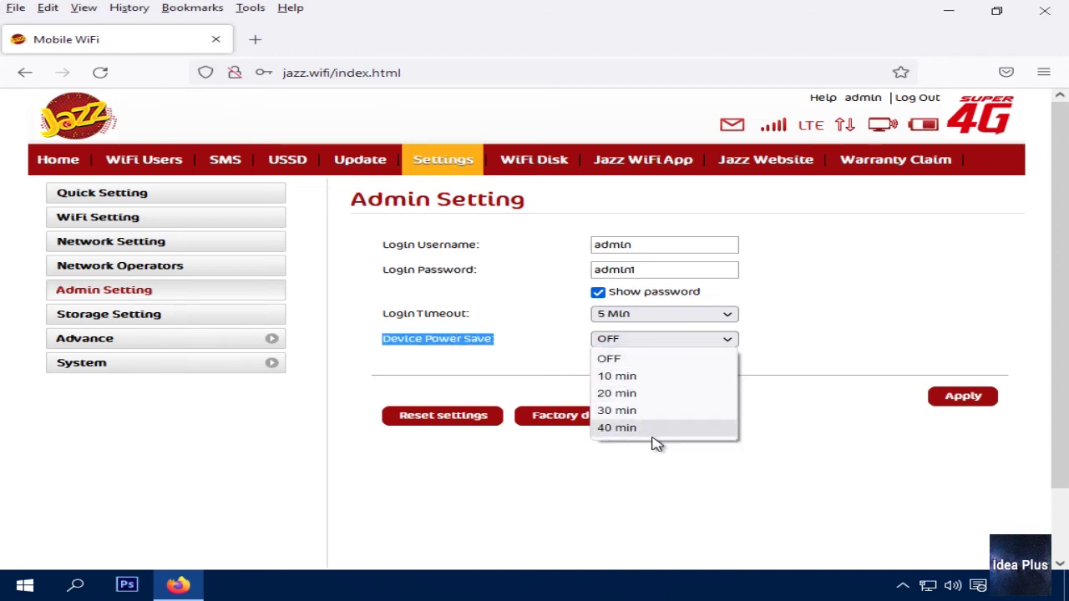
left_click(522, 380)
left_click(524, 380)
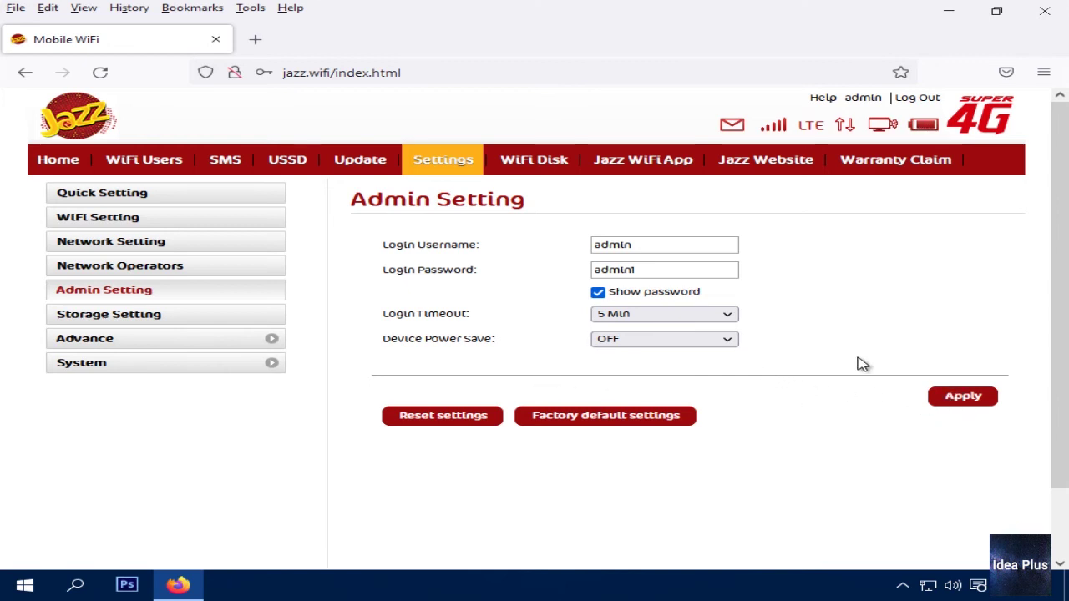
Set the login timeout to 15 Min and apply it
left_click(692, 314)
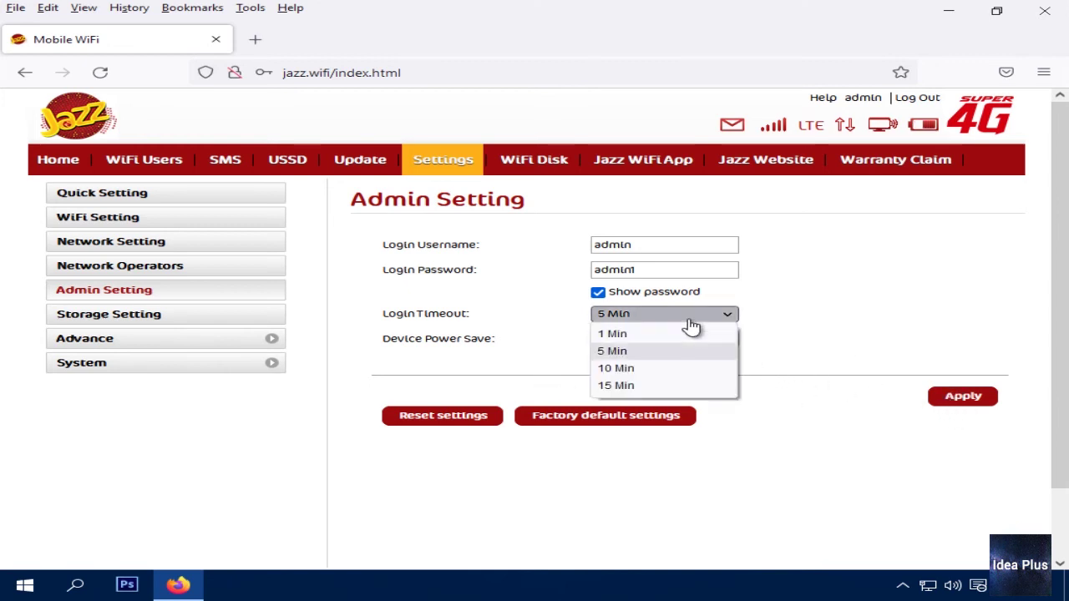
key("Escape")
key("Down")
key("Down")
left_click(931, 409)
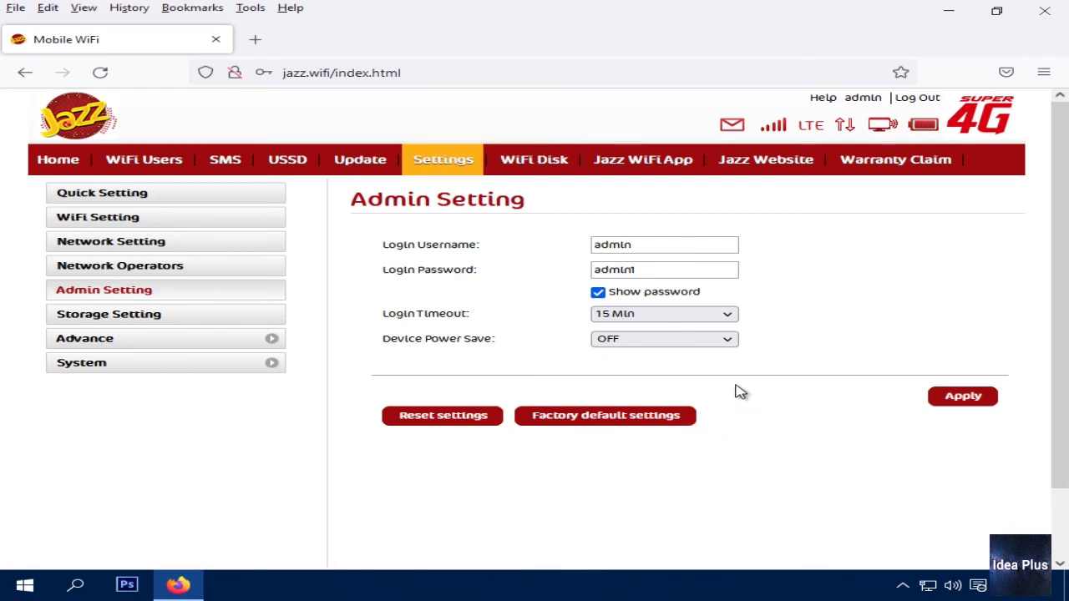
scroll(653, 451, "down", 2)
scroll(654, 450, "up", 2)
Open Storage Setting and show the storage login password in plain text
left_click(109, 323)
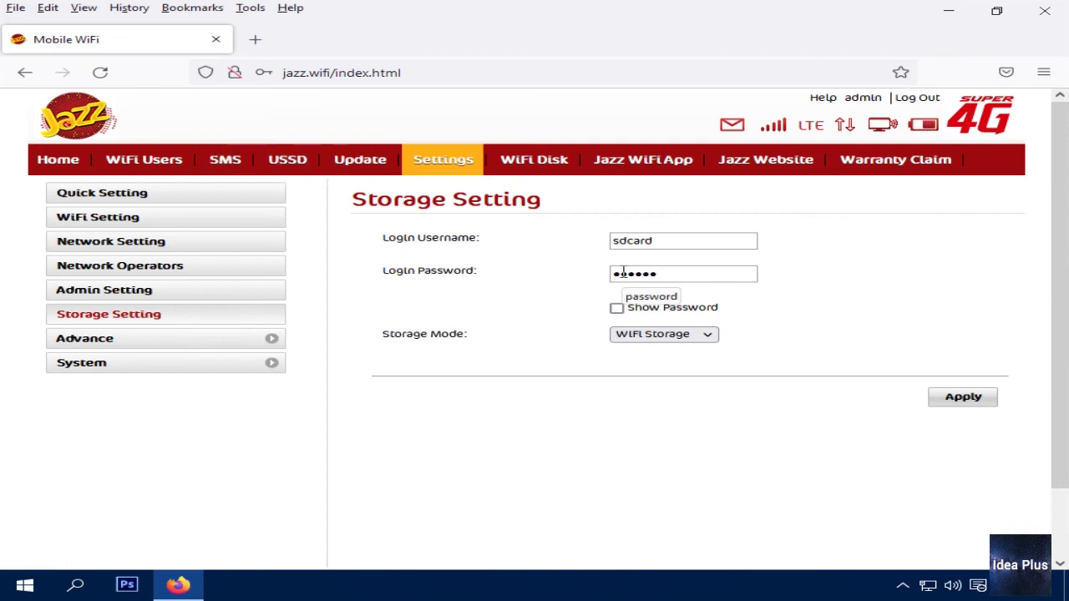
left_click_drag(671, 278, 543, 291)
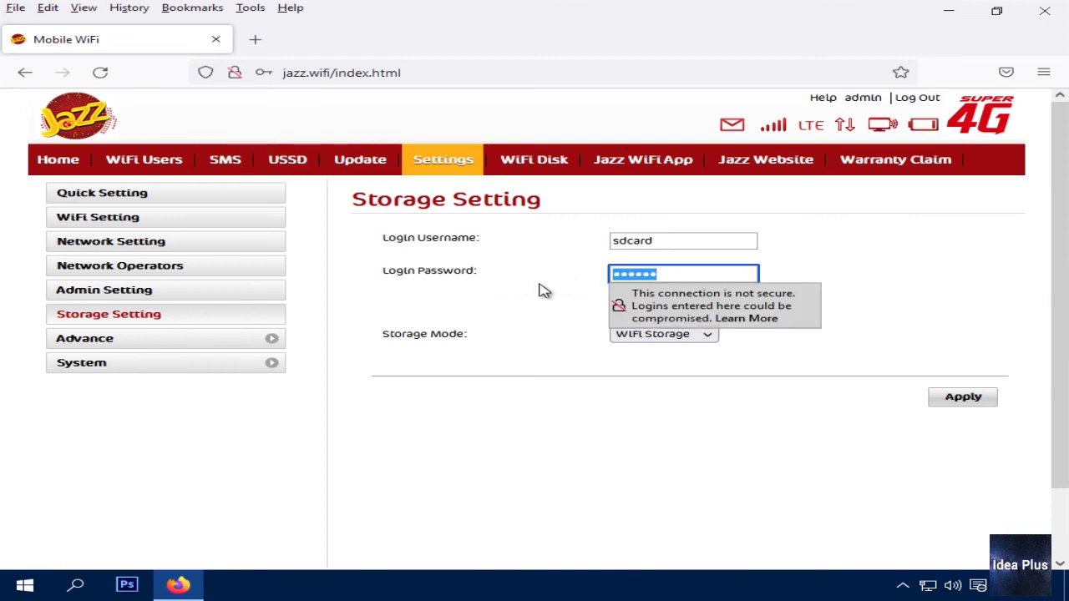
left_click(543, 292)
left_click(618, 311)
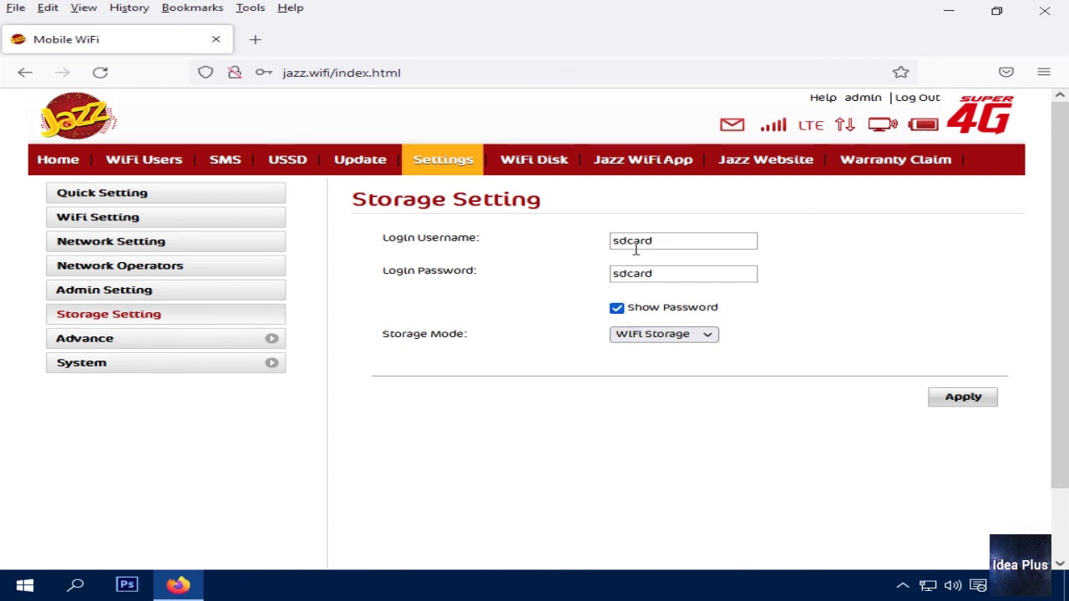
Check the storage username and leave the storage mode on WiFi Storage
left_click_drag(651, 243, 605, 249)
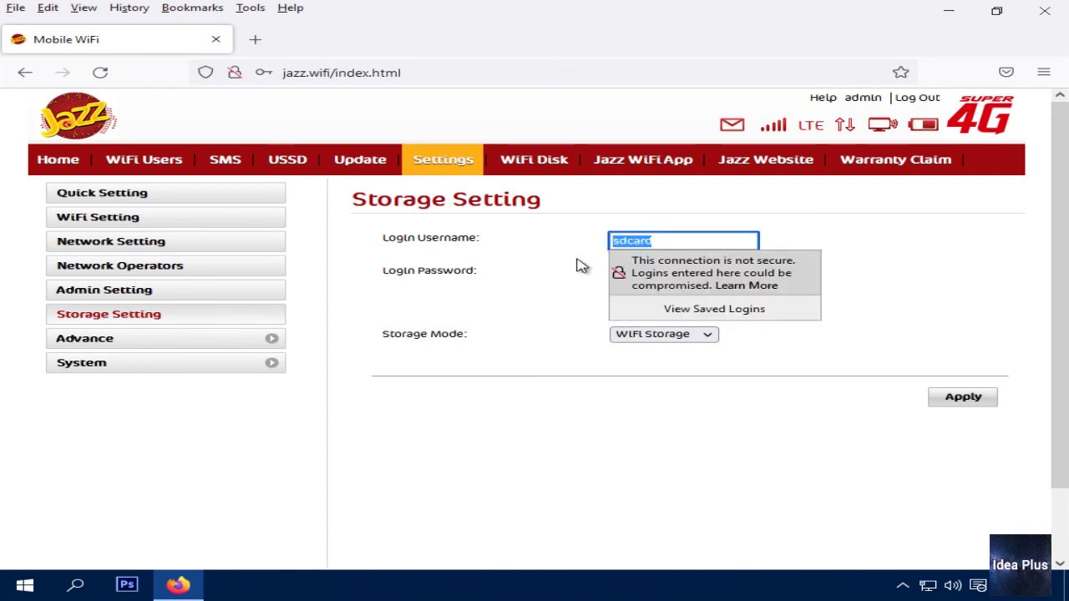
left_click(582, 265)
left_click(655, 334)
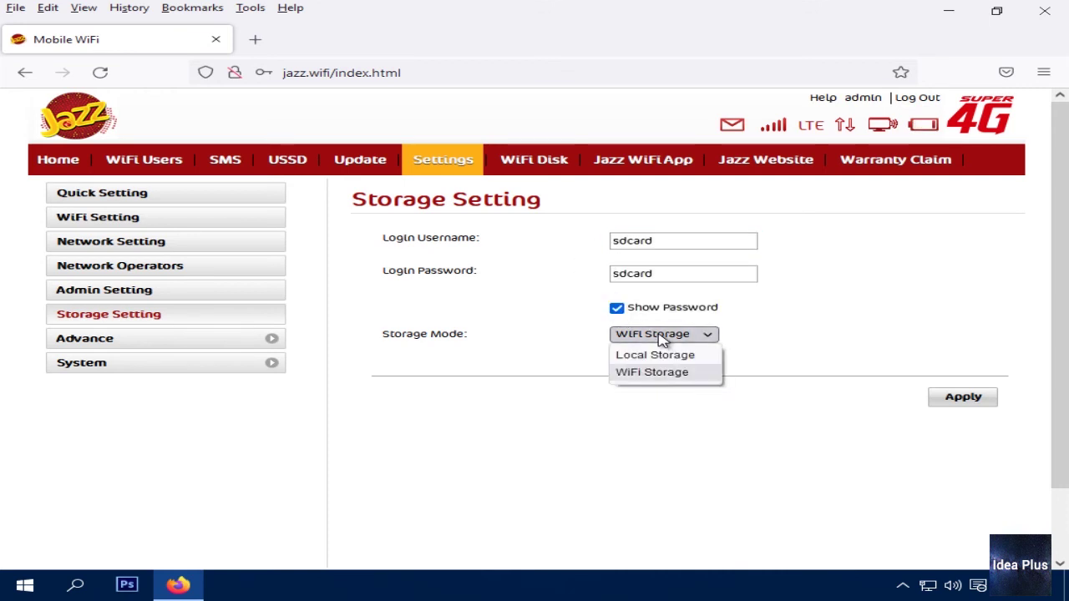
left_click(656, 335)
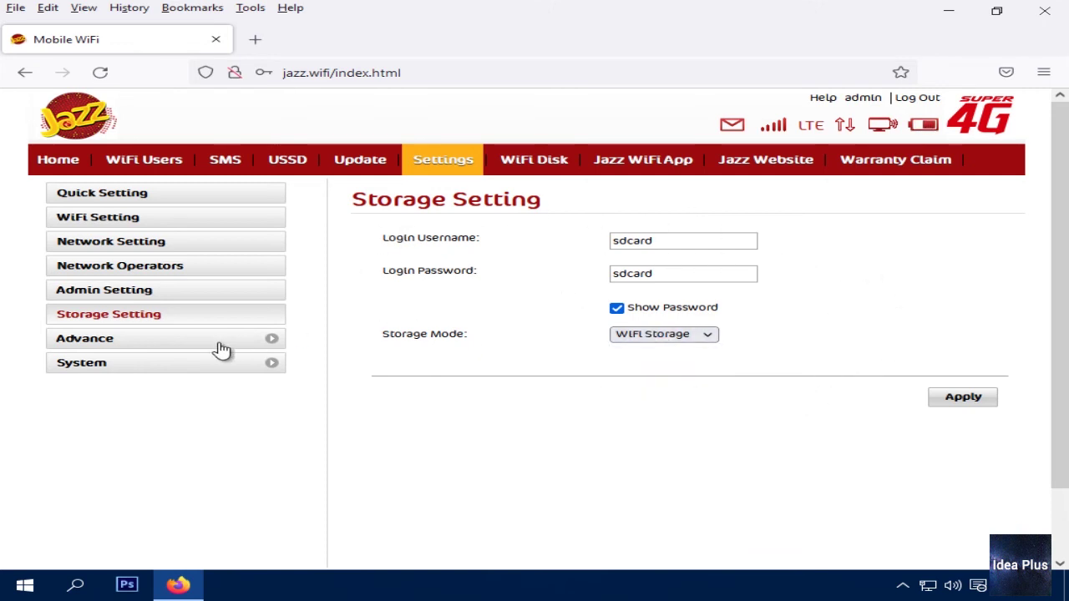
Expand Advance and browse the DHCP, PIN Setting, MAC, IP, URL and Port Filter pages
left_click(251, 346)
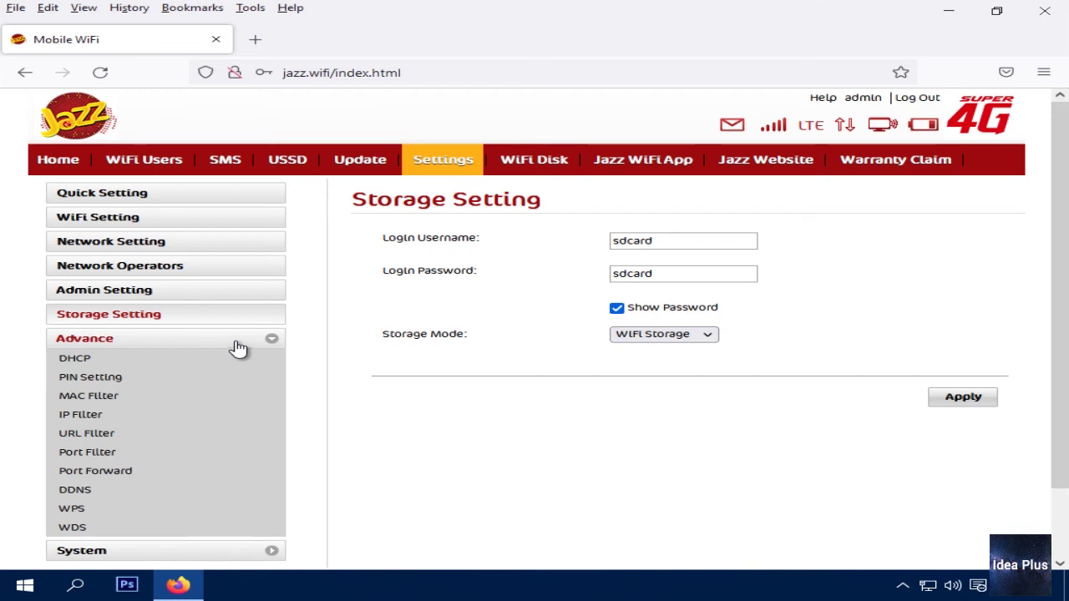
scroll(368, 349, "down", 2)
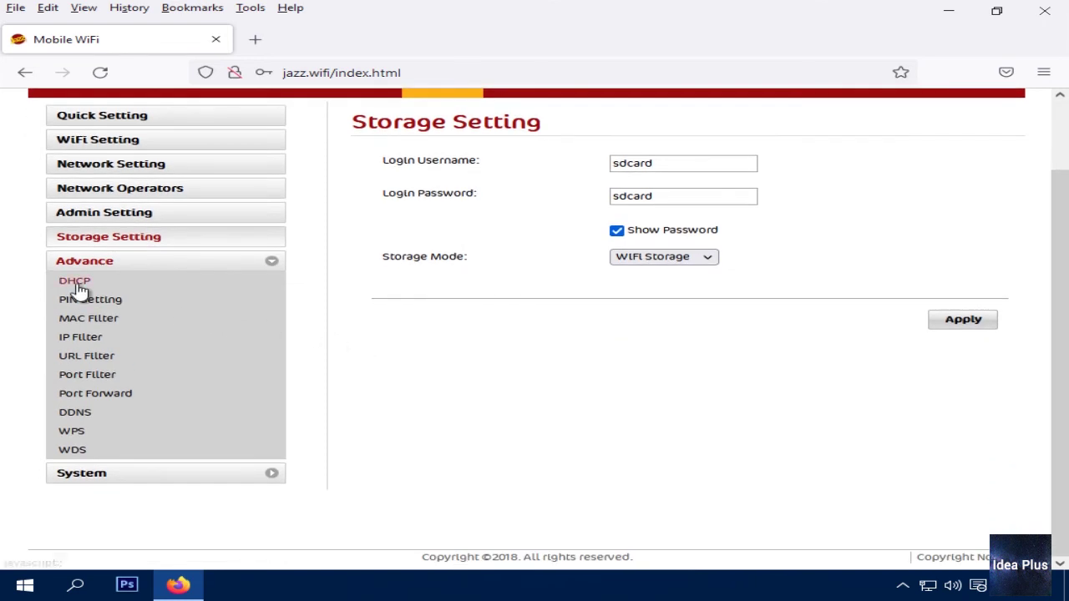
left_click(80, 289)
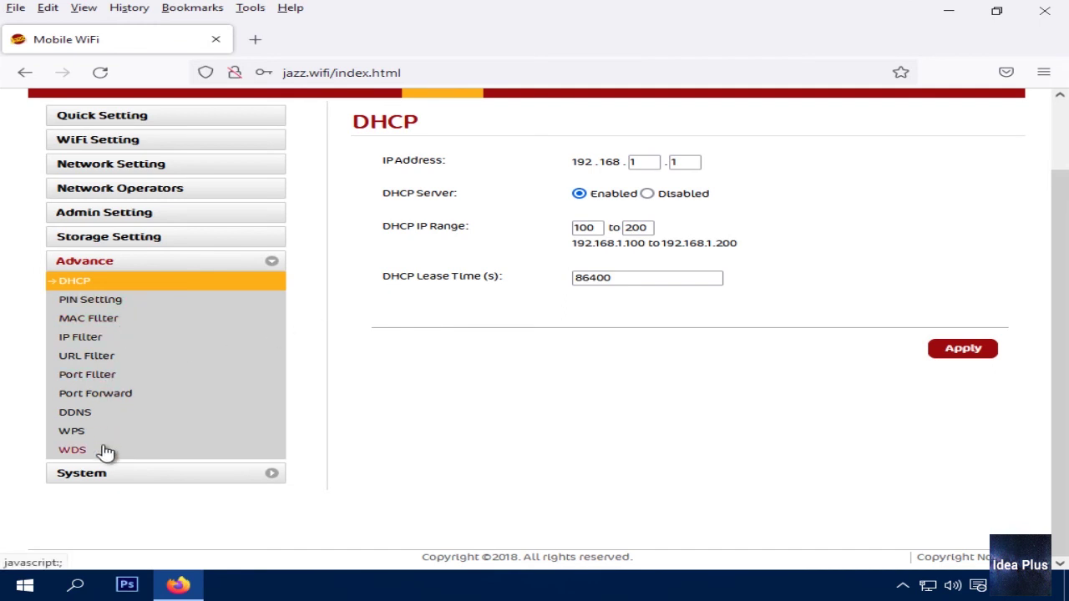
left_click(101, 305)
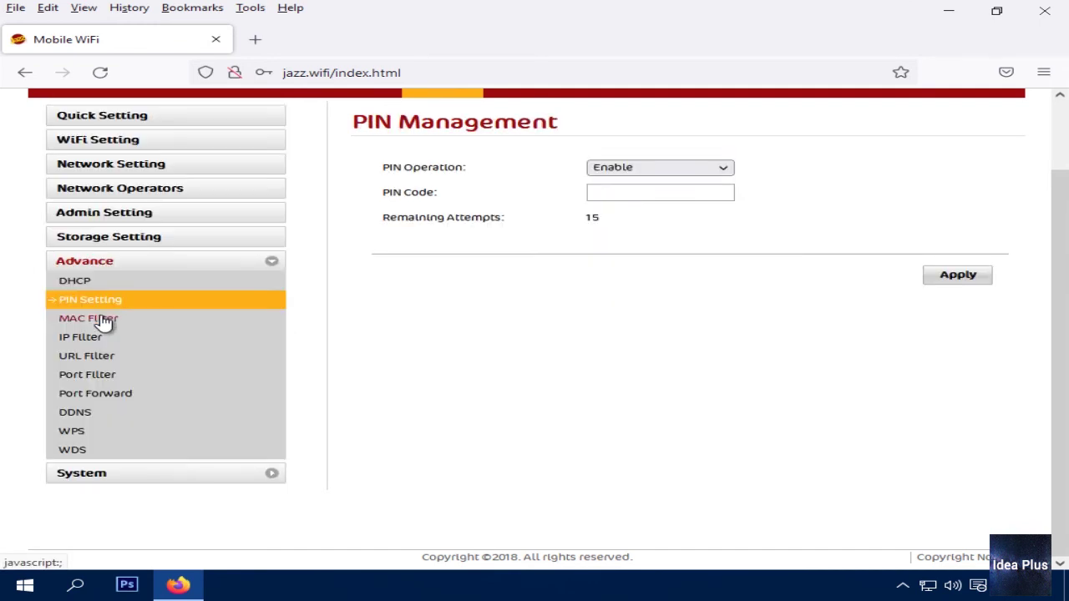
left_click(98, 319)
left_click(99, 339)
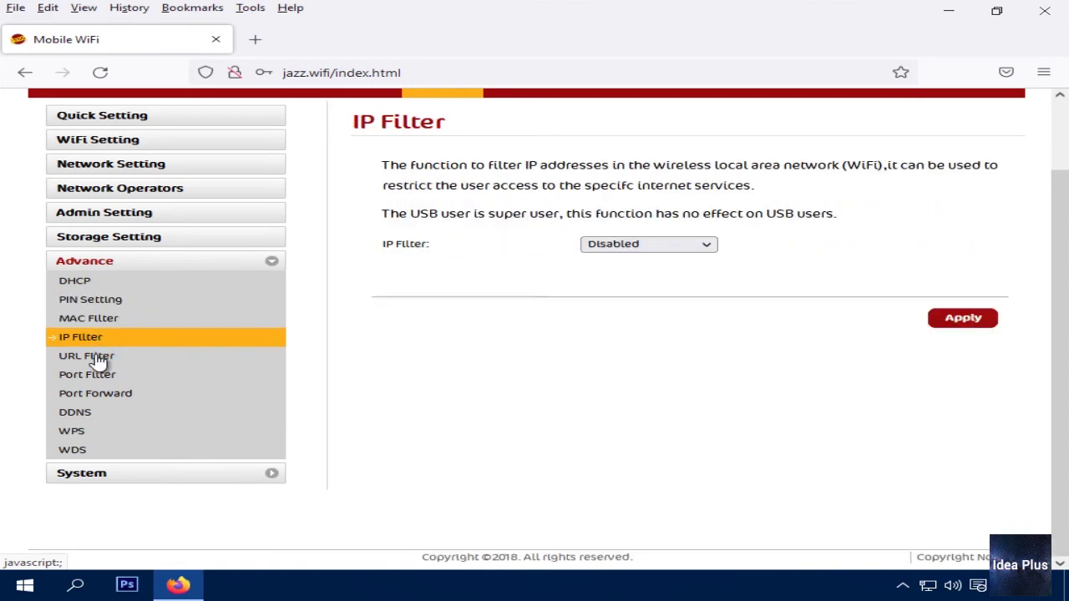
left_click(101, 360)
left_click(101, 375)
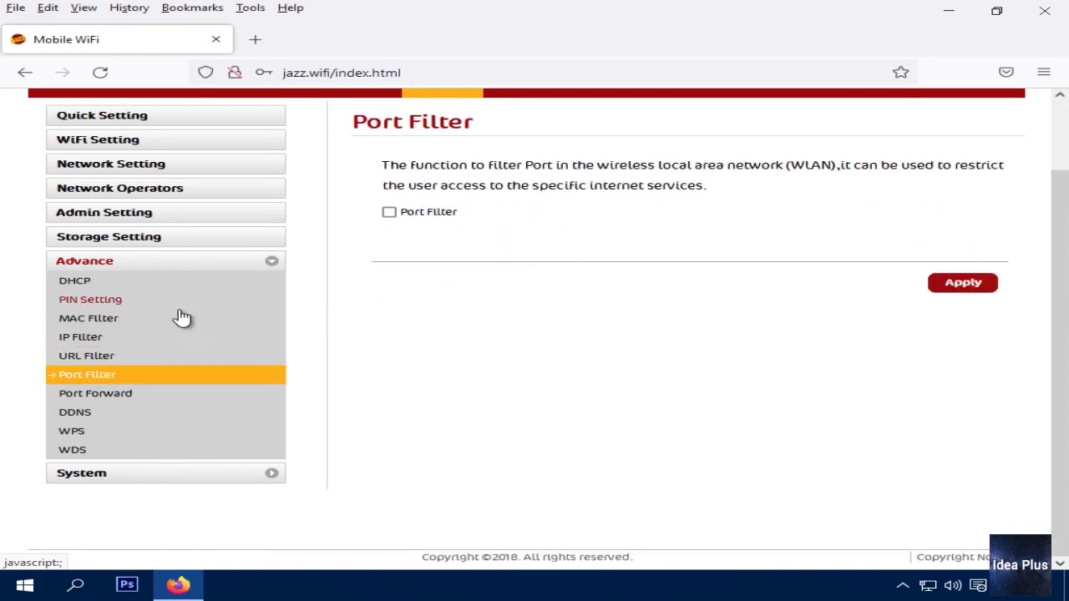
Browse Port Forward, DDNS, WPS and WDS, ending on DHCP with gateway 192.168.1.1
left_click(107, 392)
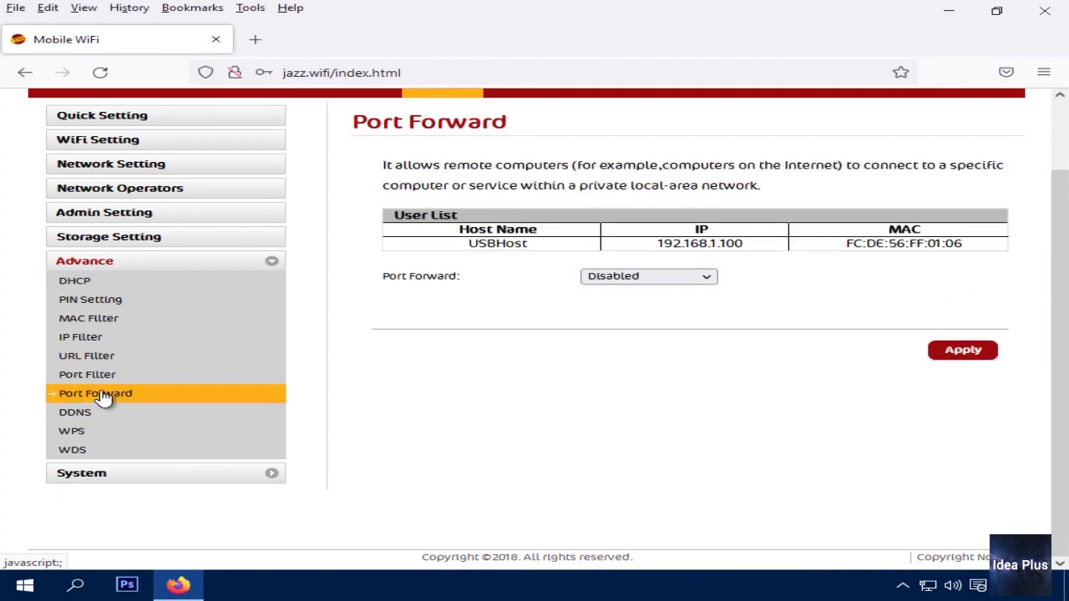
left_click(87, 415)
left_click(77, 433)
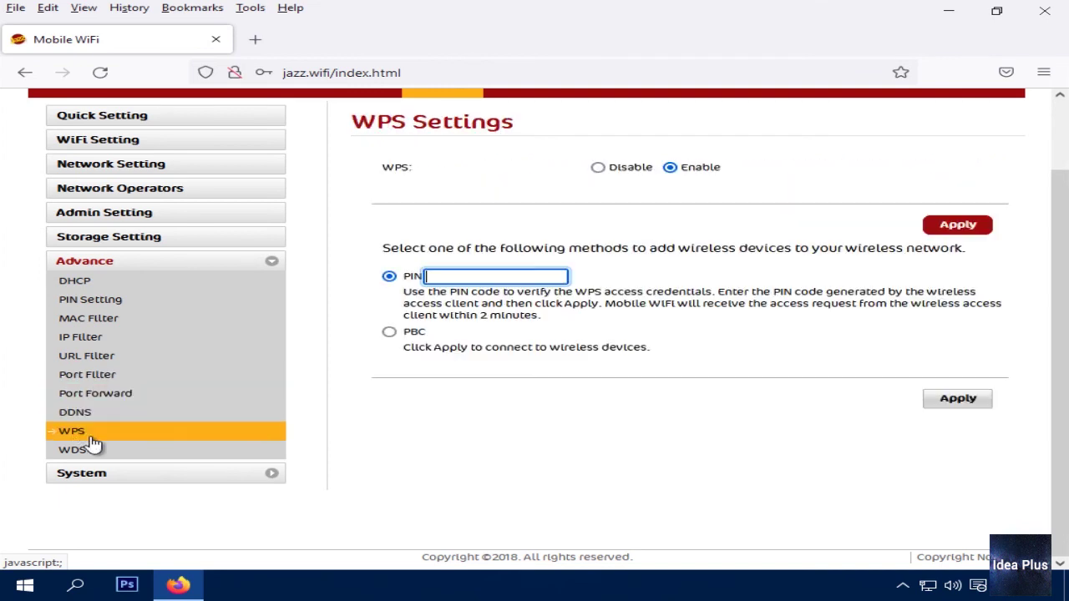
left_click(79, 451)
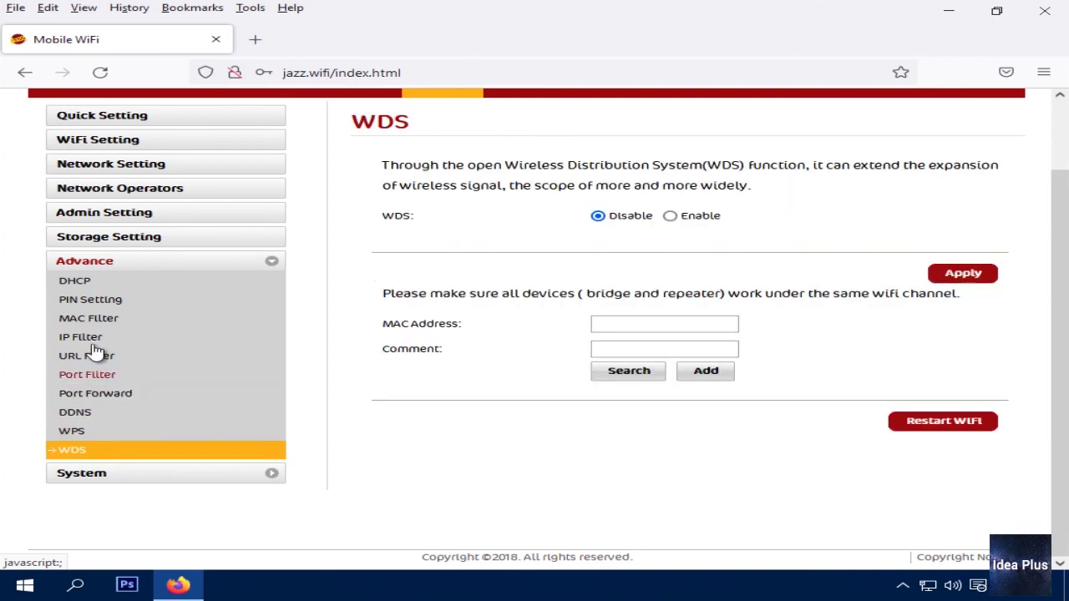
left_click(84, 280)
scroll(639, 292, "up", 2)
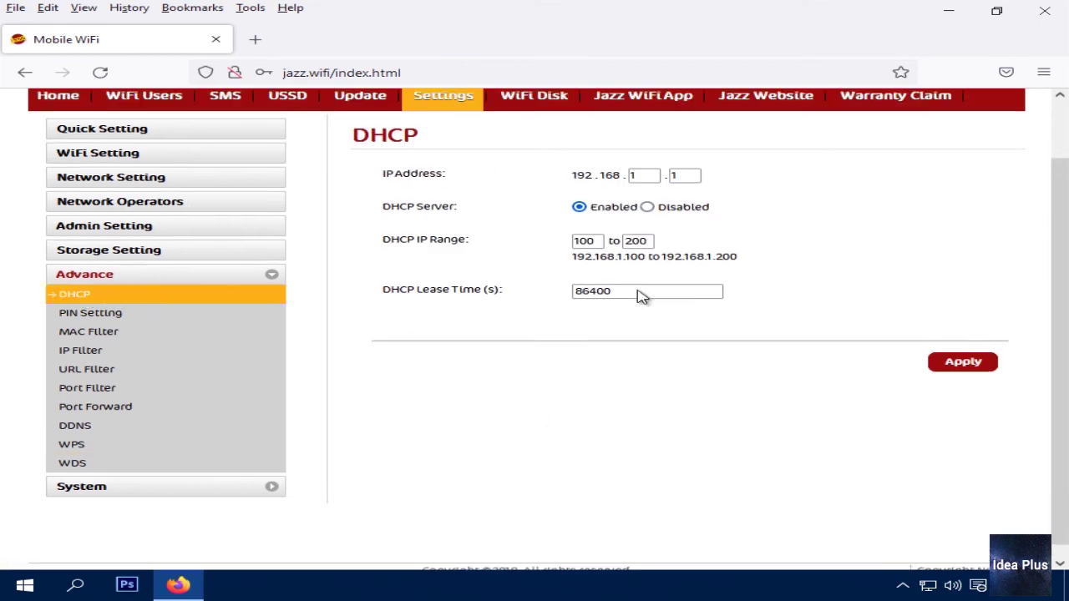
scroll(622, 303, "down", 2)
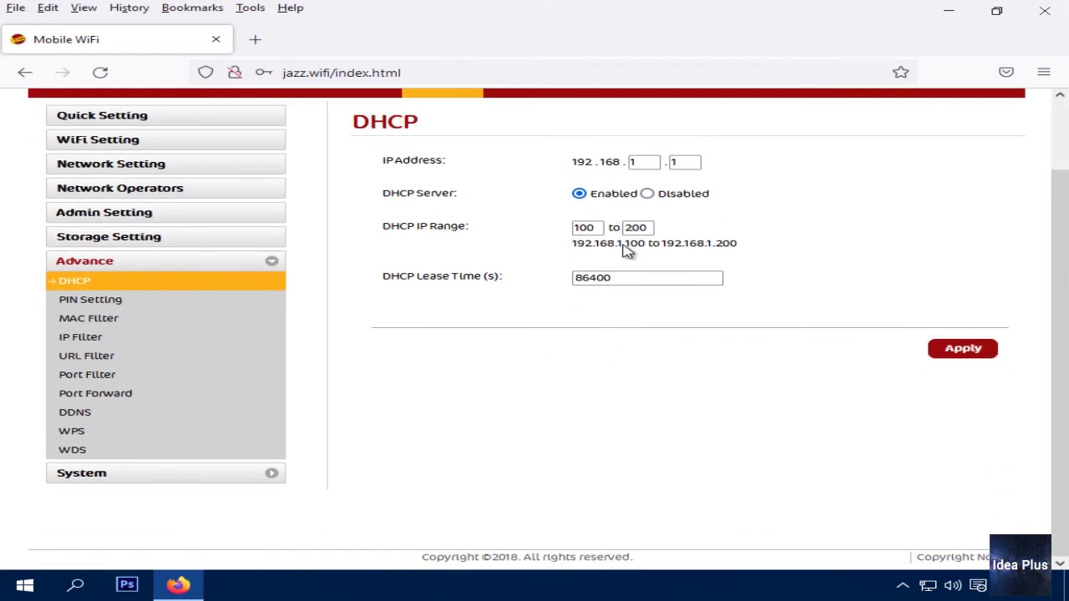
scroll(627, 252, "up", 2)
Change the DHCP gateway IP from 192.168.1.1 to 192.168.2.9 and apply it
left_click_drag(380, 246, 645, 239)
left_click(647, 240)
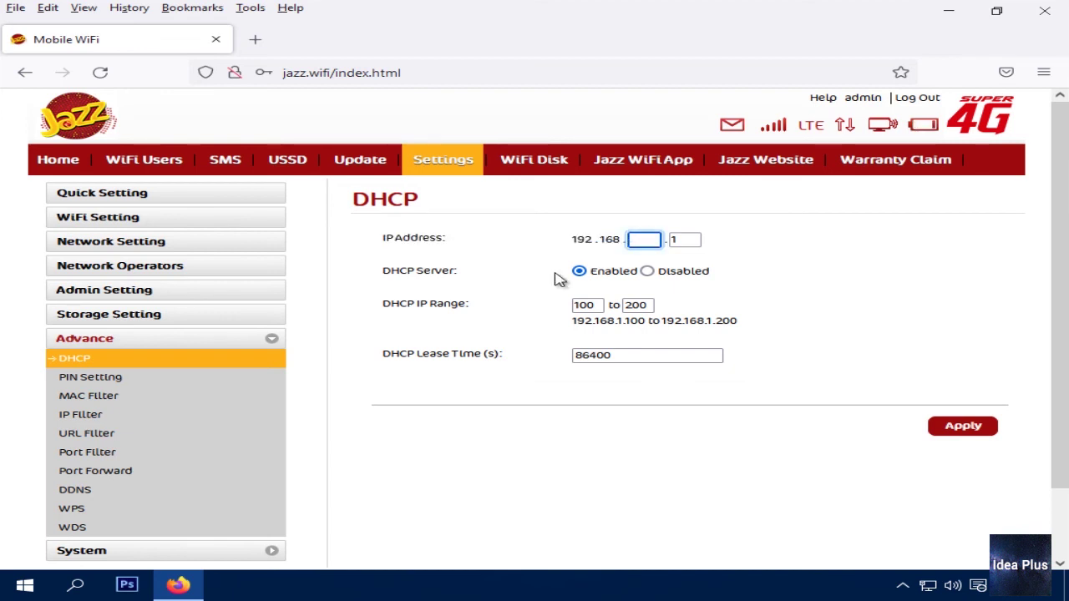
type("2")
left_click(674, 239)
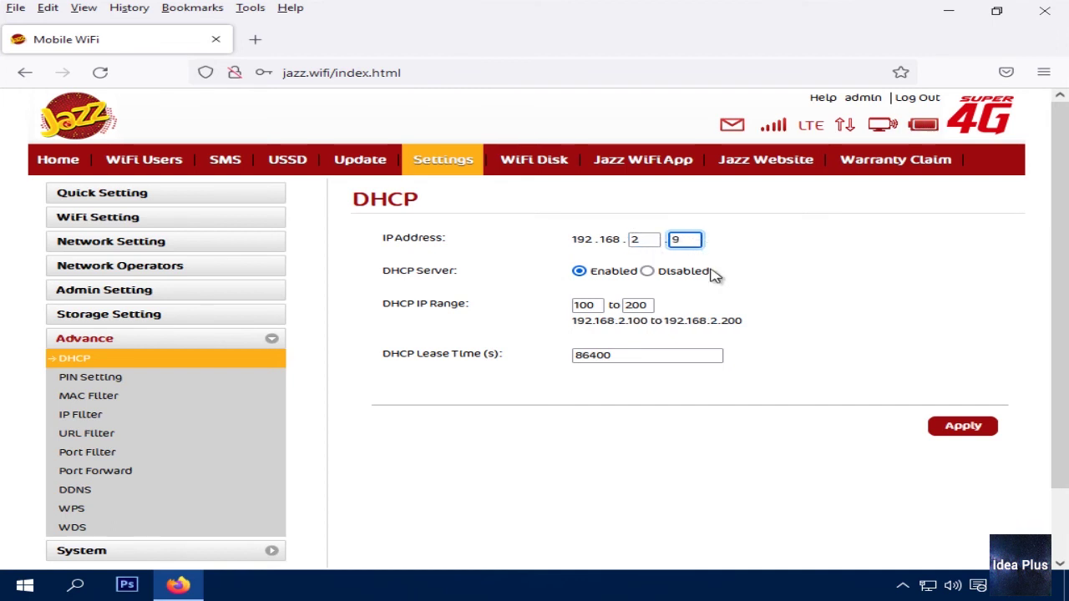
key("Return")
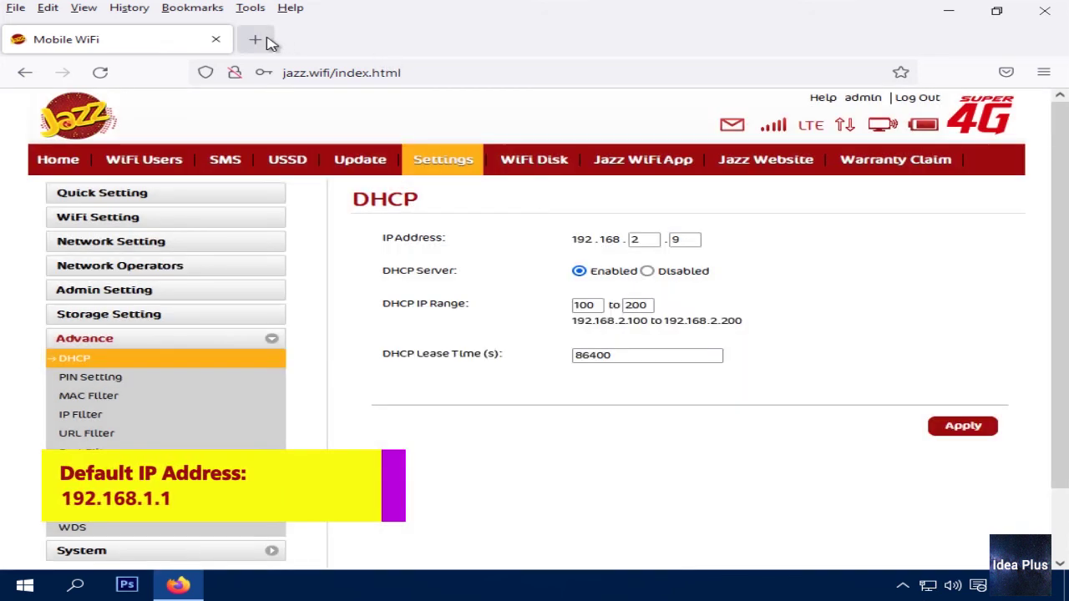
Load the router panel at 192.168.2.9 in a new browser tab
left_click(261, 40)
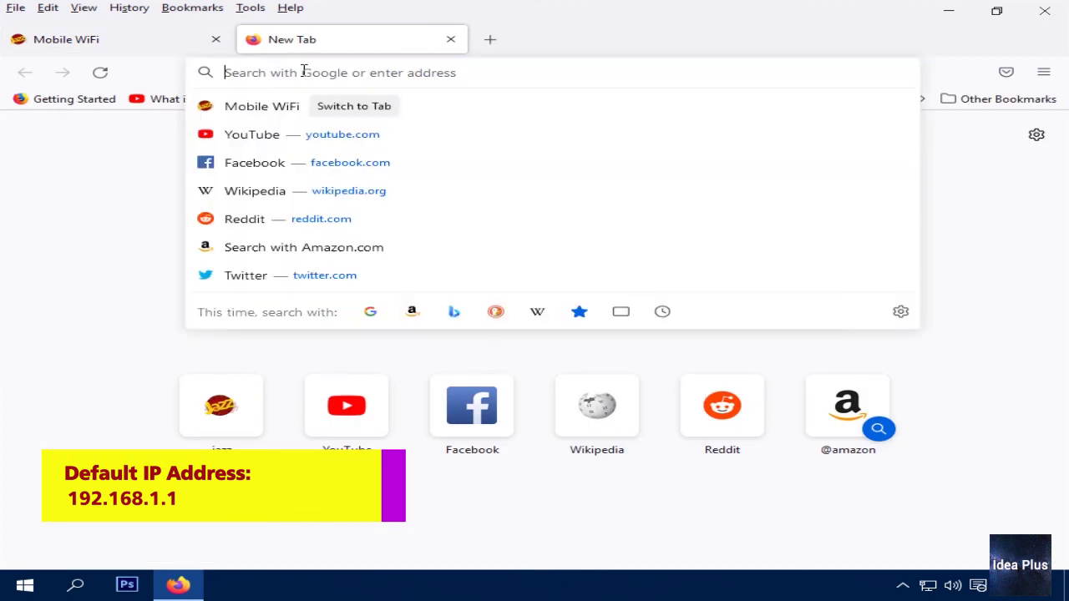
type("192.168")
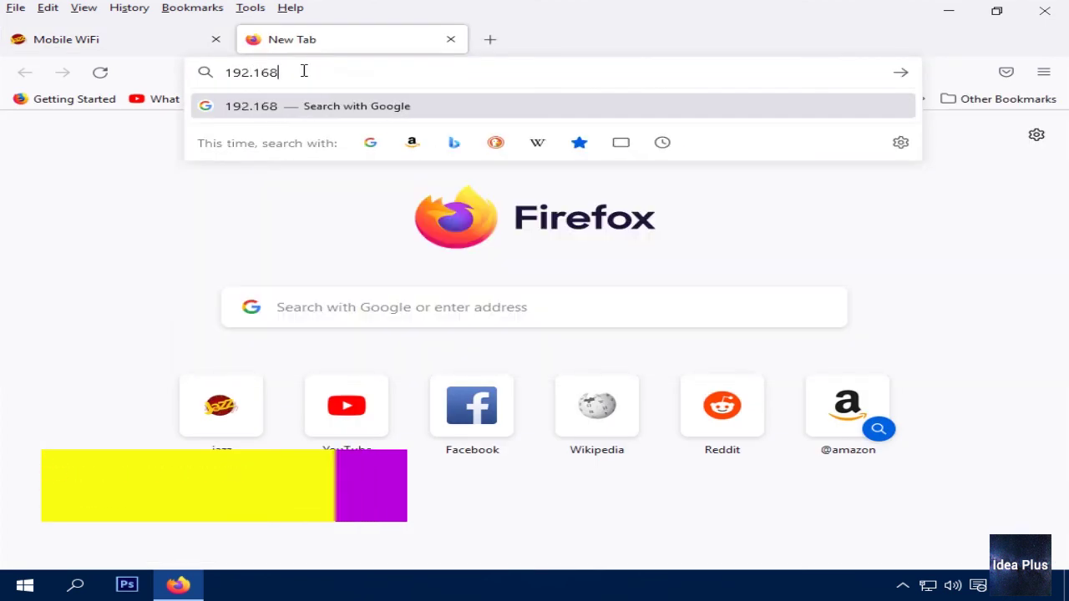
type(".2.9")
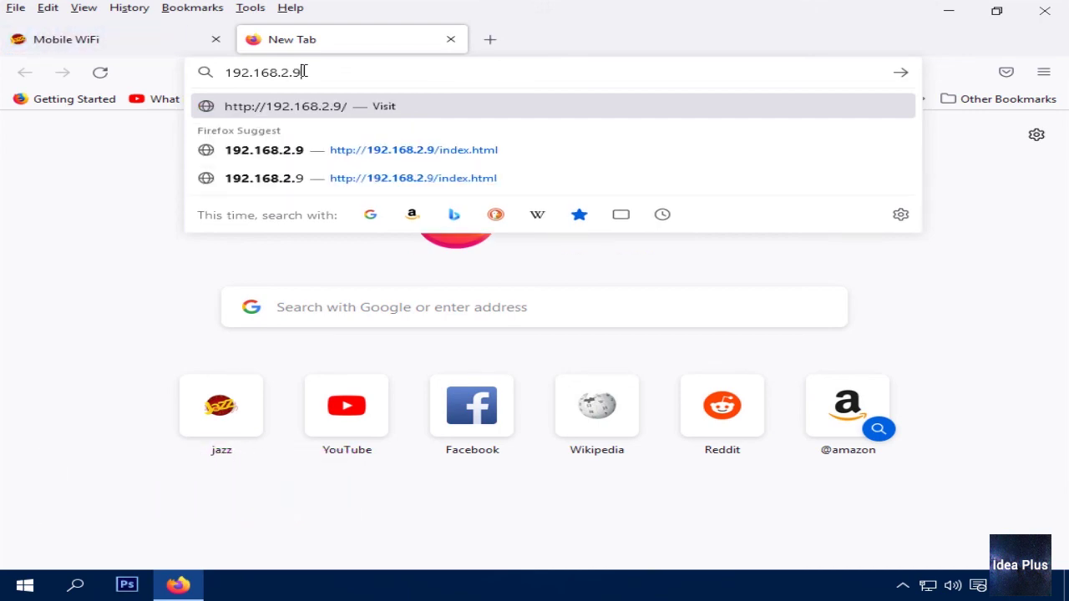
key("Return")
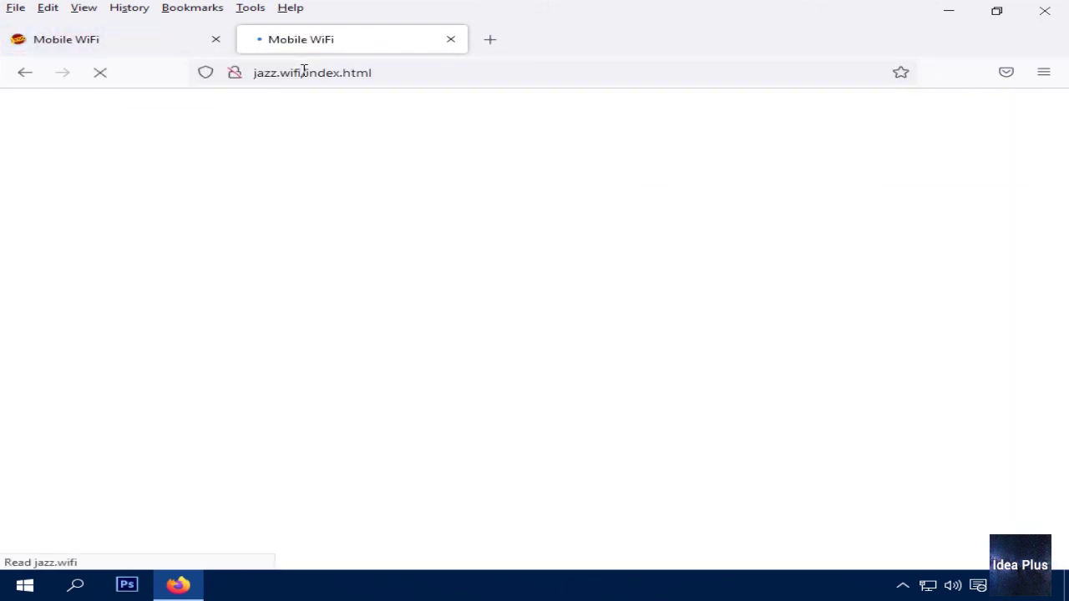
Log back in as admin via the Update page, declining to save the login, then open Settings
left_click(357, 160)
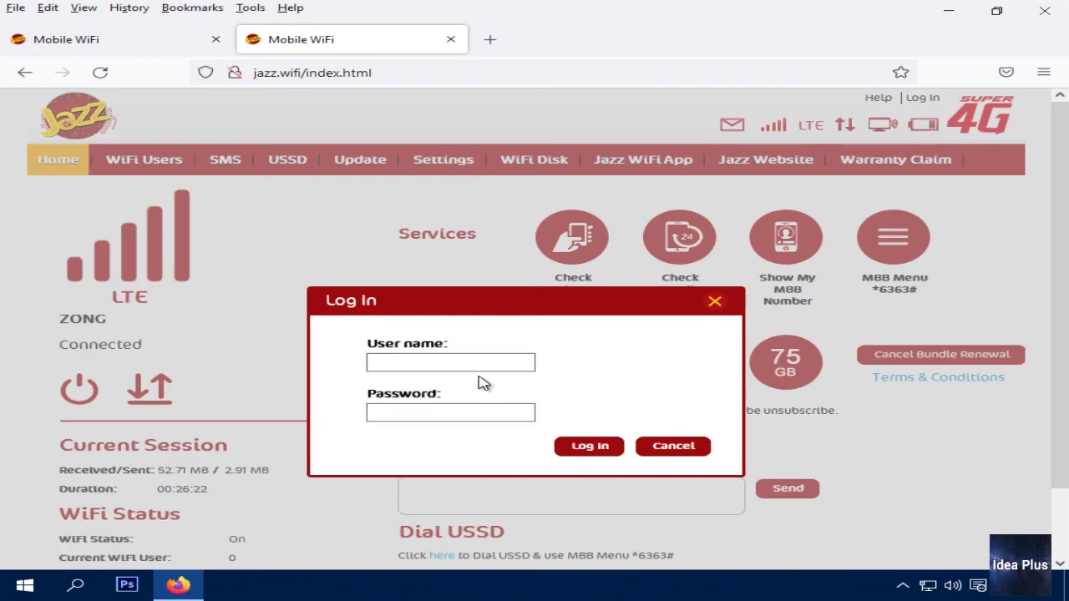
left_click(462, 362)
type("admi")
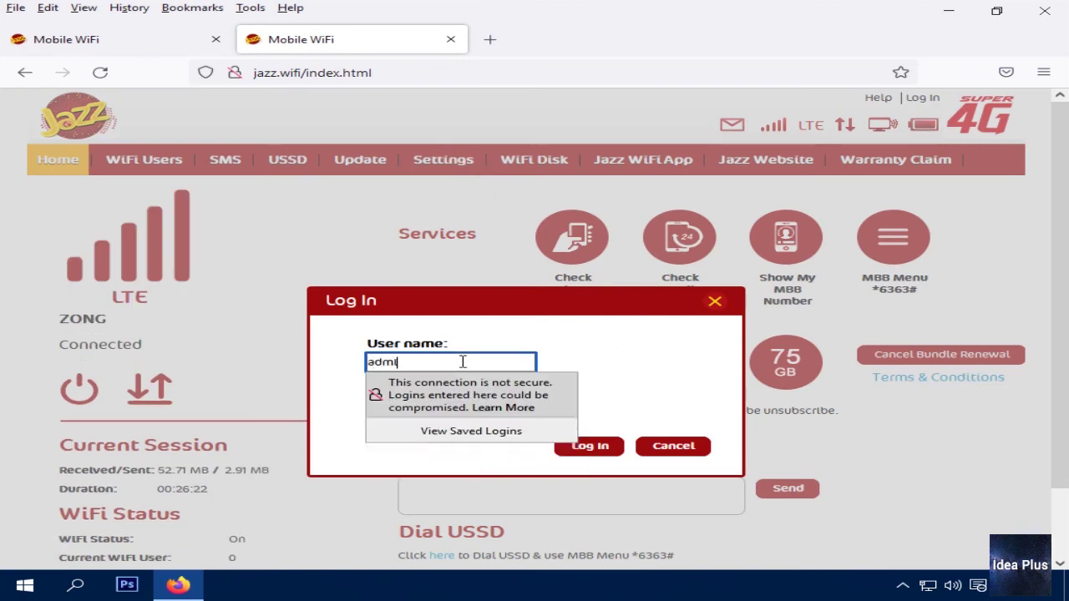
type("n")
key("Tab")
type("a")
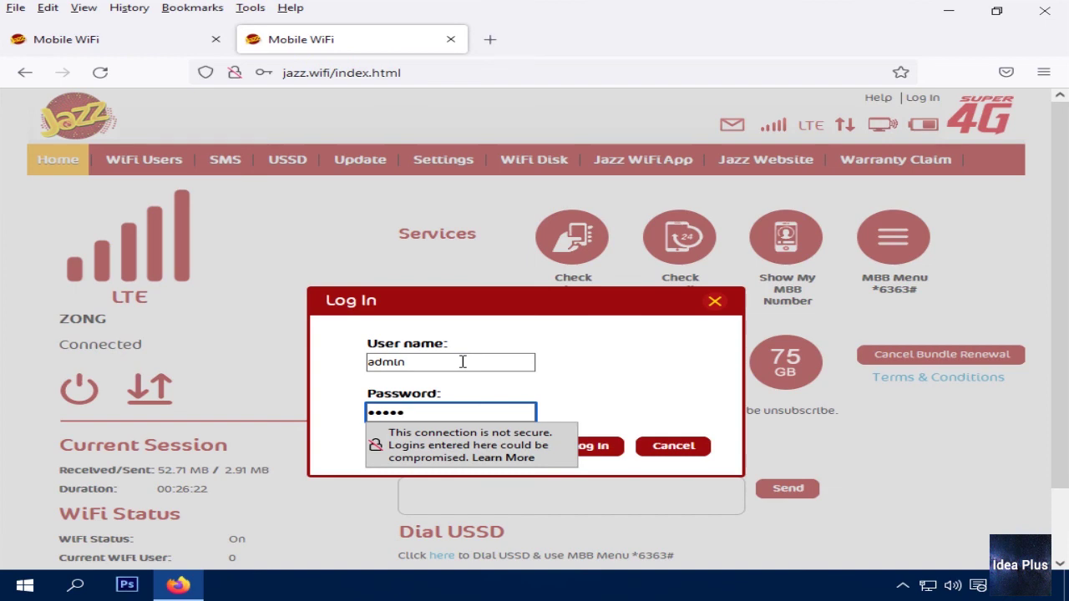
key("Return")
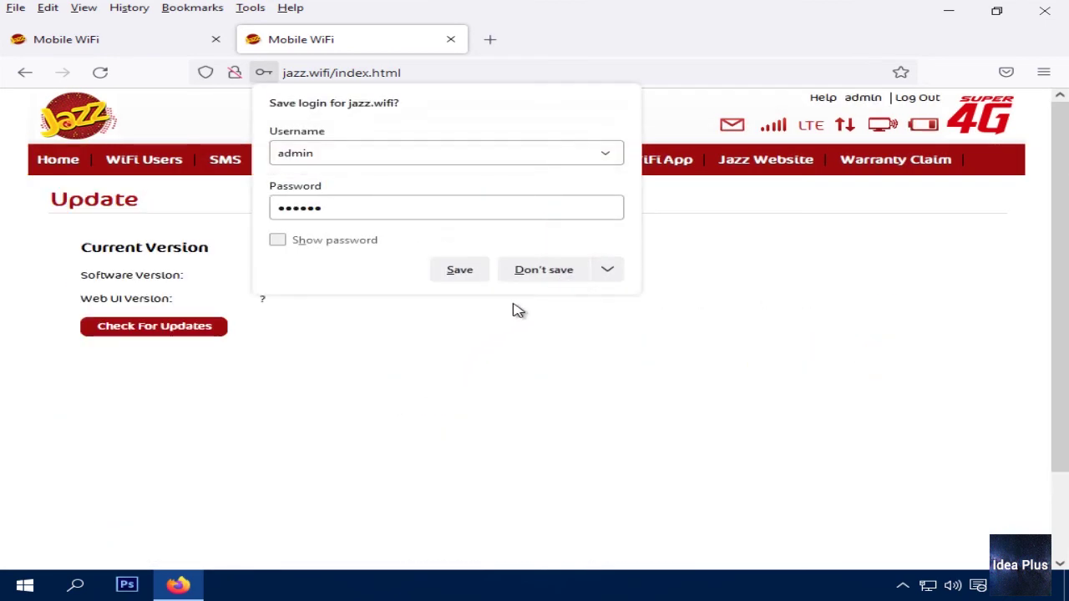
left_click(541, 270)
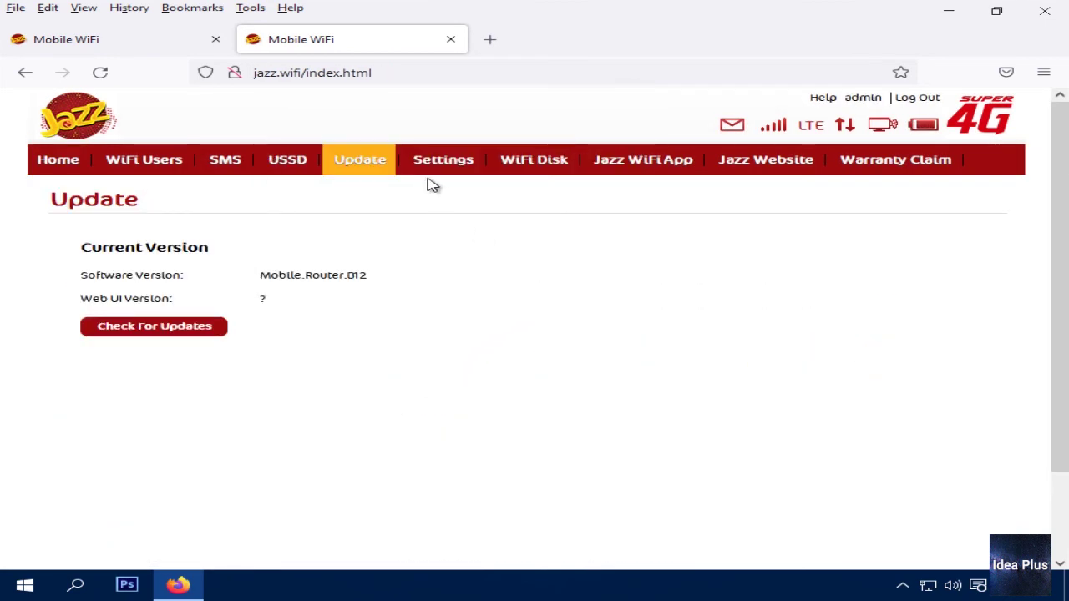
left_click(451, 170)
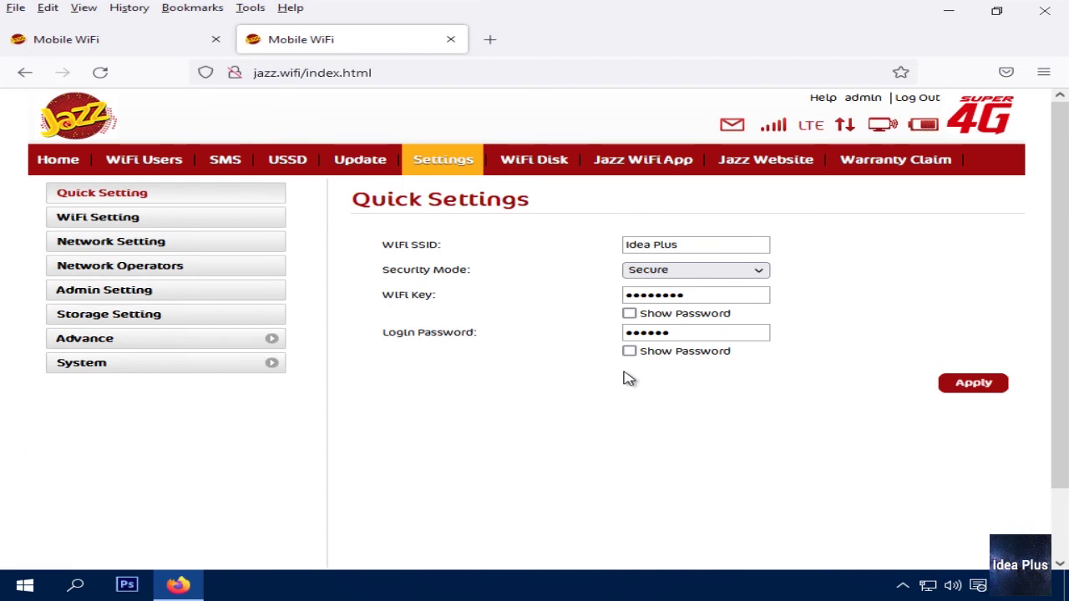
Check Admin and Storage Setting, confirm DHCP gateway 192.168.2.9, then return to Quick Settings
left_click(113, 297)
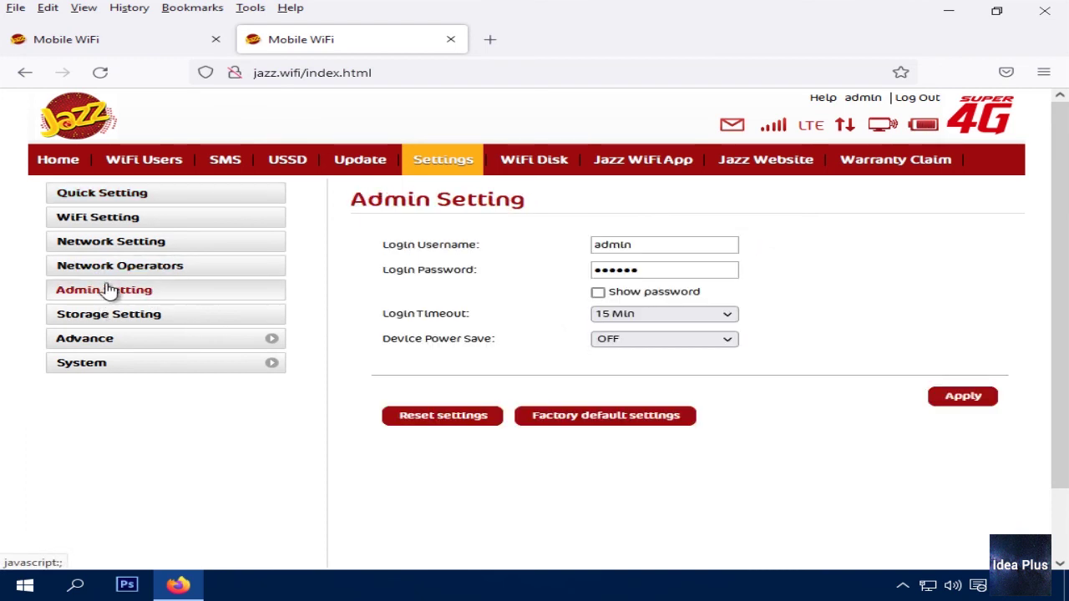
left_click(113, 322)
left_click(106, 339)
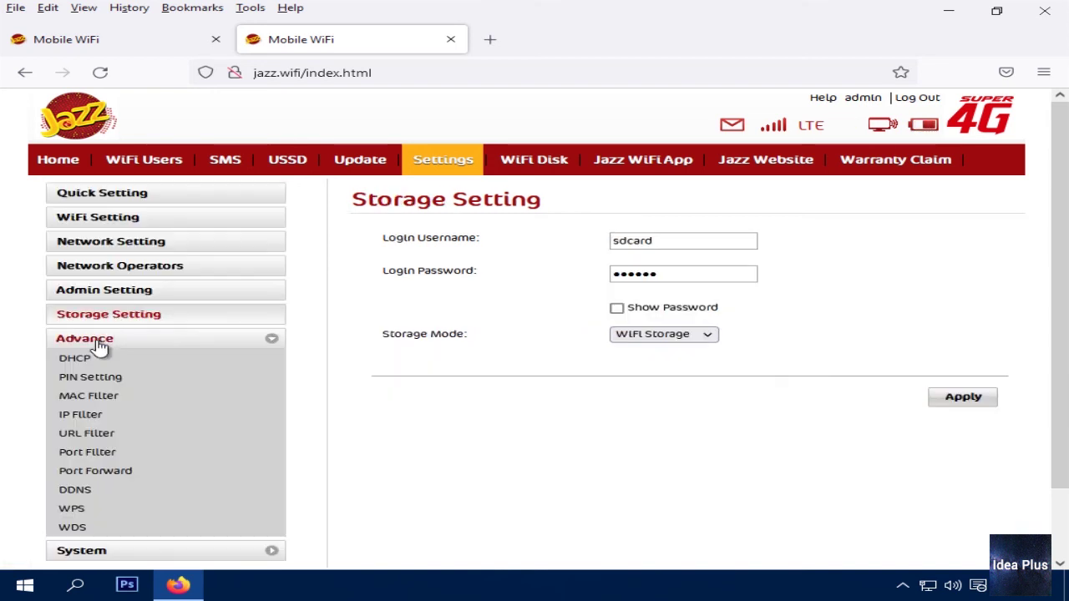
left_click(75, 358)
left_click_drag(700, 241, 555, 243)
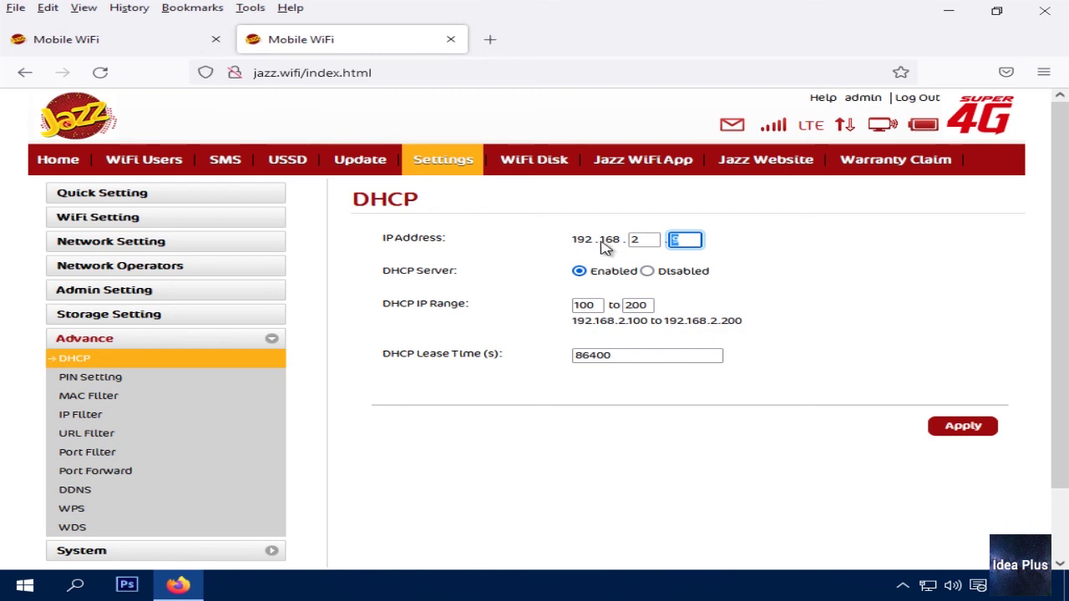
left_click(81, 551)
left_click(79, 401)
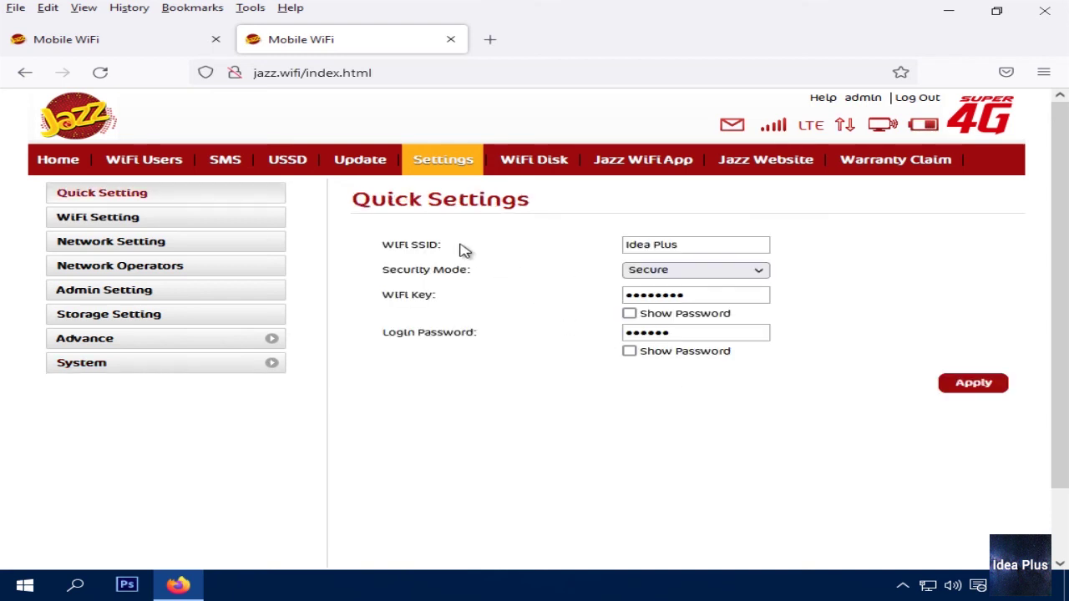
left_click_drag(378, 244, 506, 348)
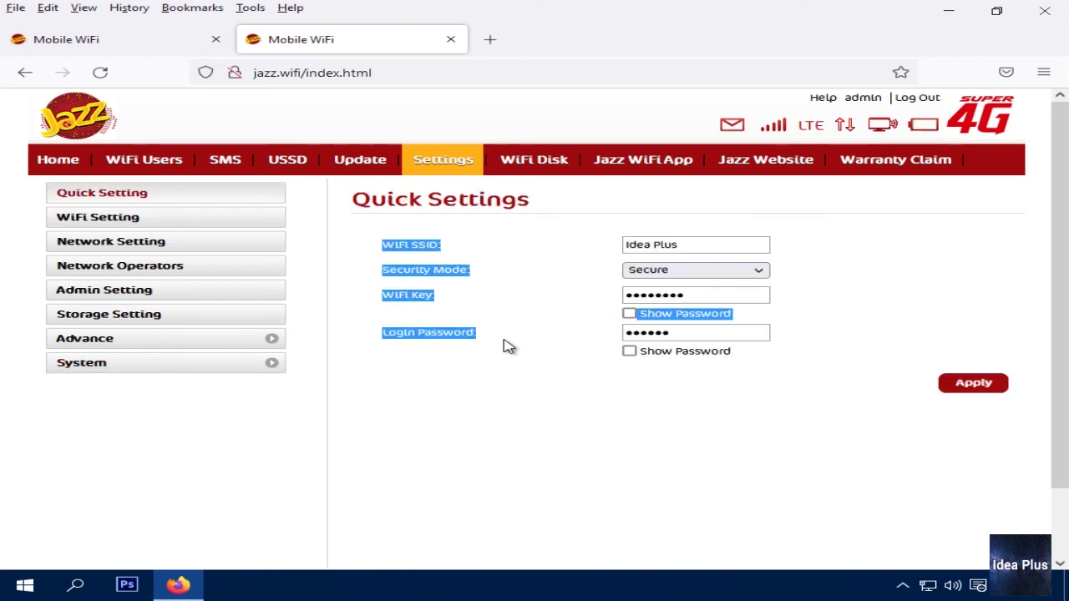
left_click(511, 347)
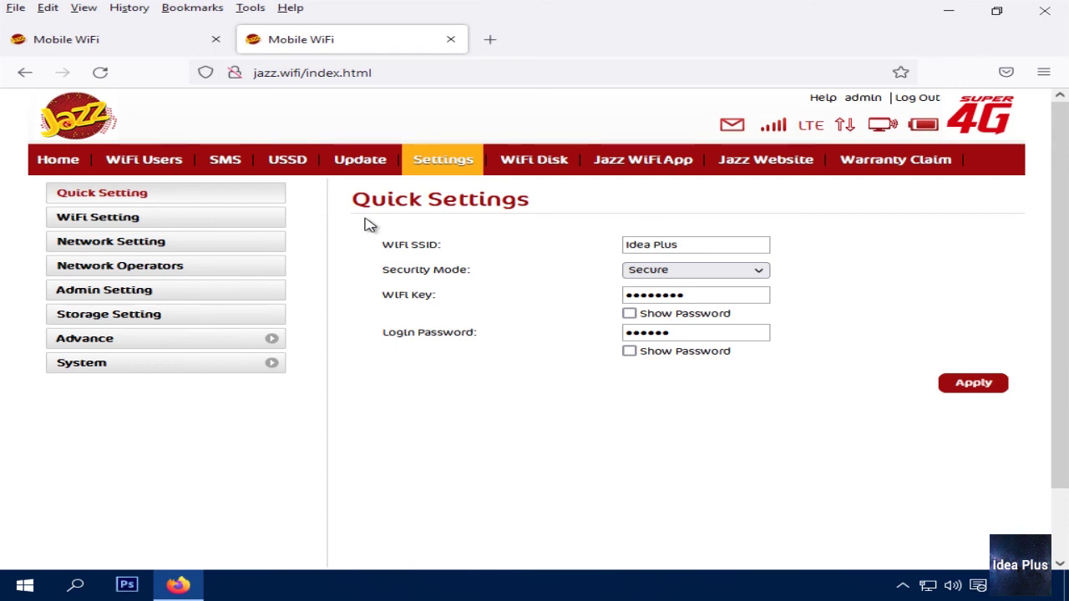
left_click_drag(370, 228, 460, 298)
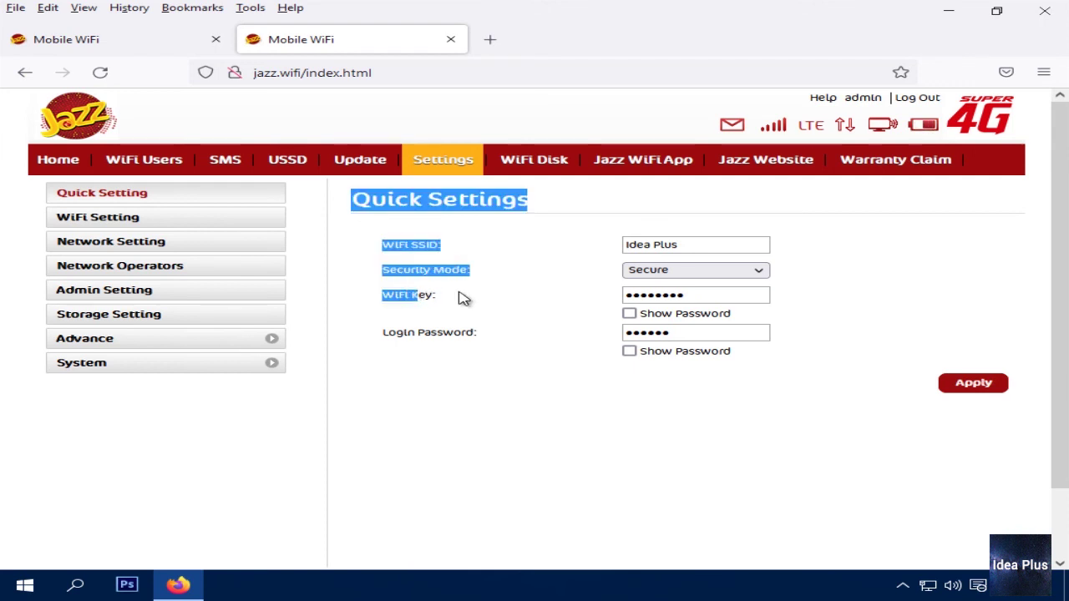
left_click(437, 279)
left_click_drag(377, 222, 492, 289)
left_click(495, 278)
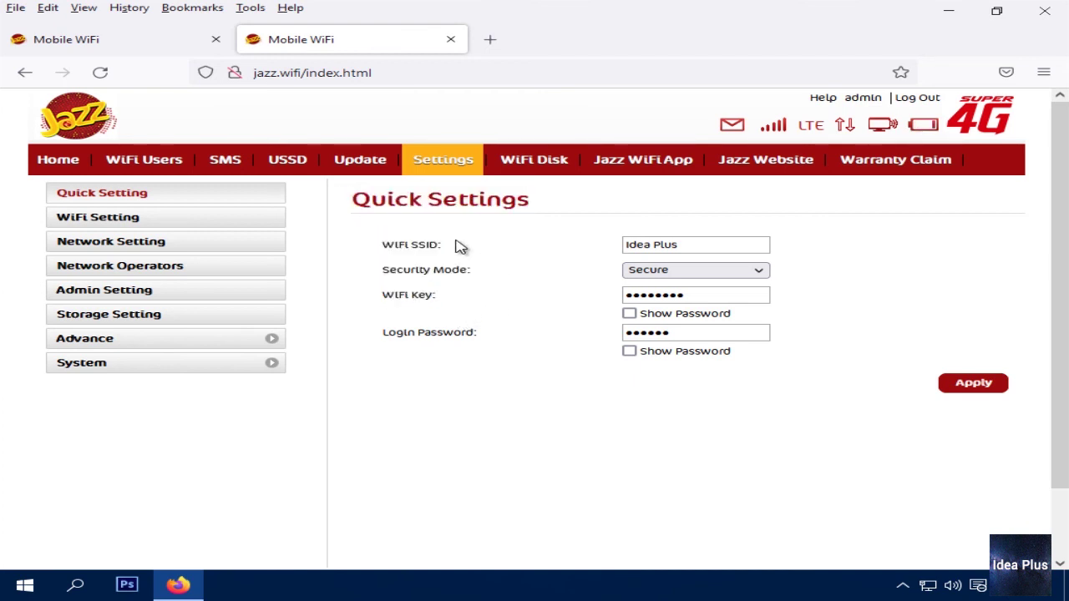